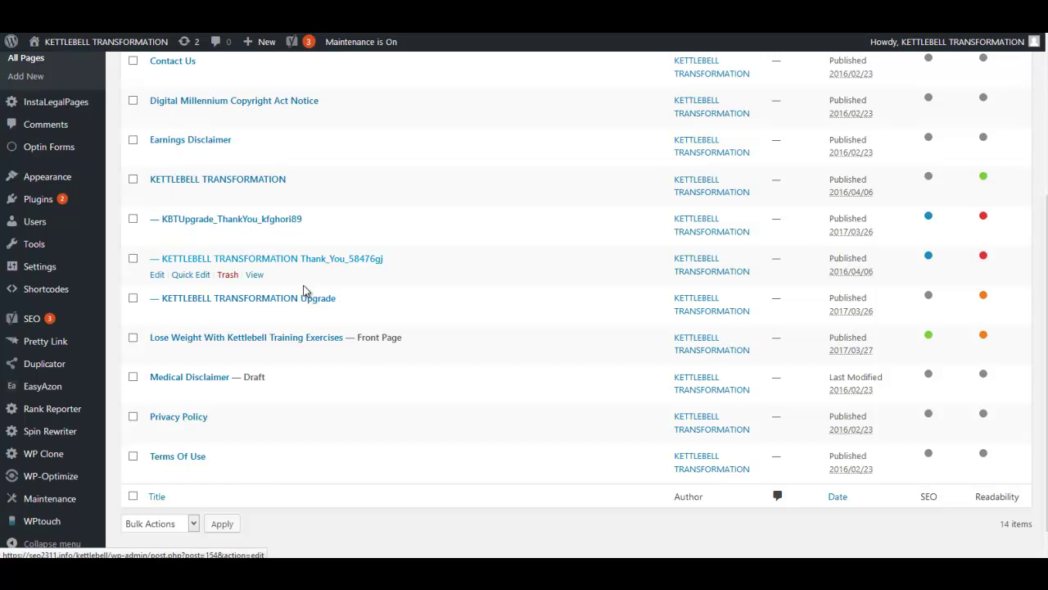
Open the front page "Lose Weight With Kettlebell Training Exercises" for editing and read through its body content.
left_click(295, 343)
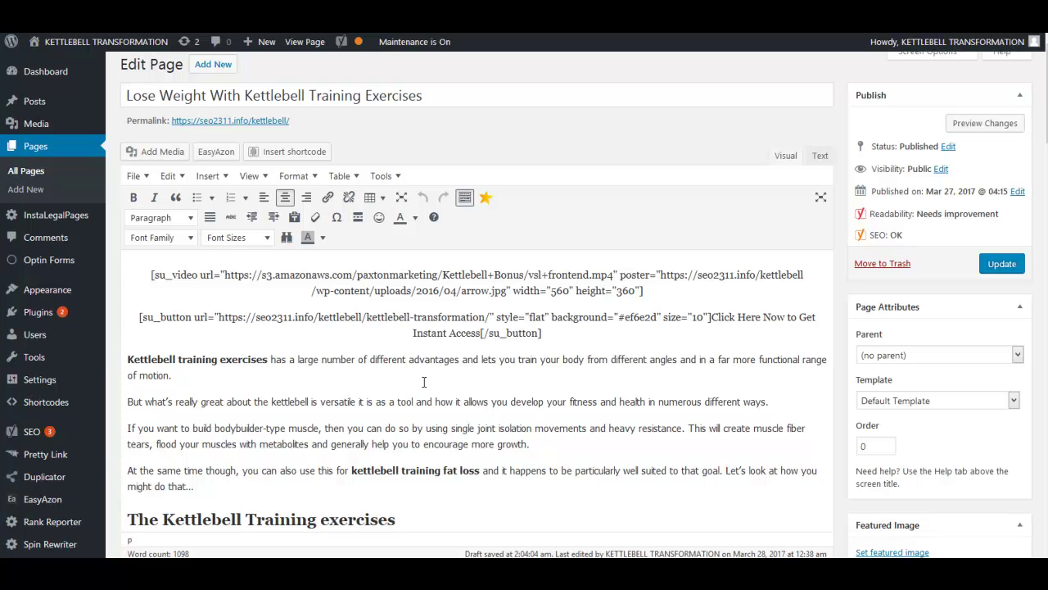
scroll(418, 344, "down", 1)
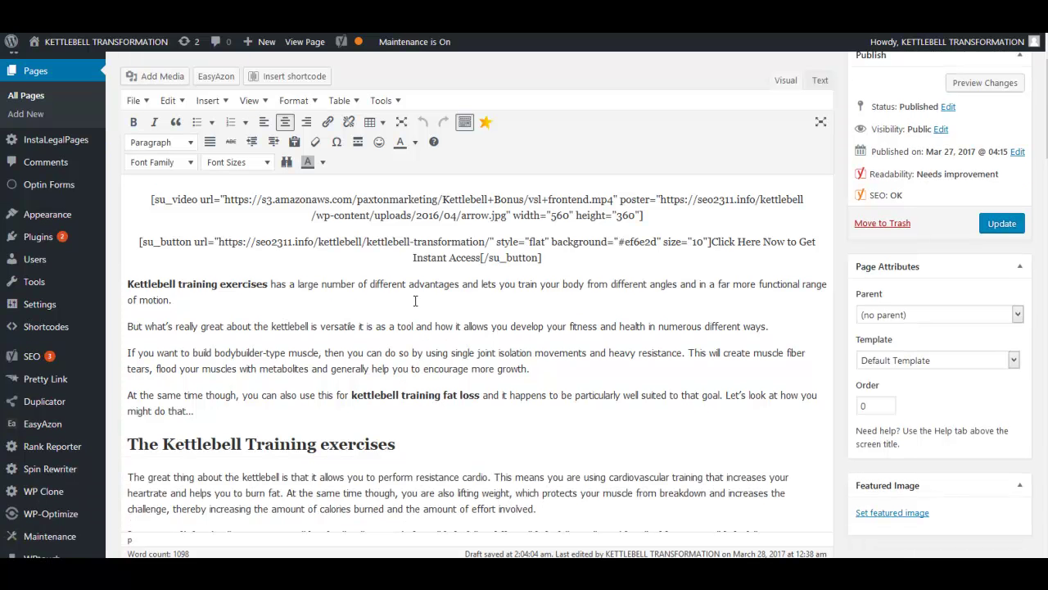
scroll(373, 357, "down", 1)
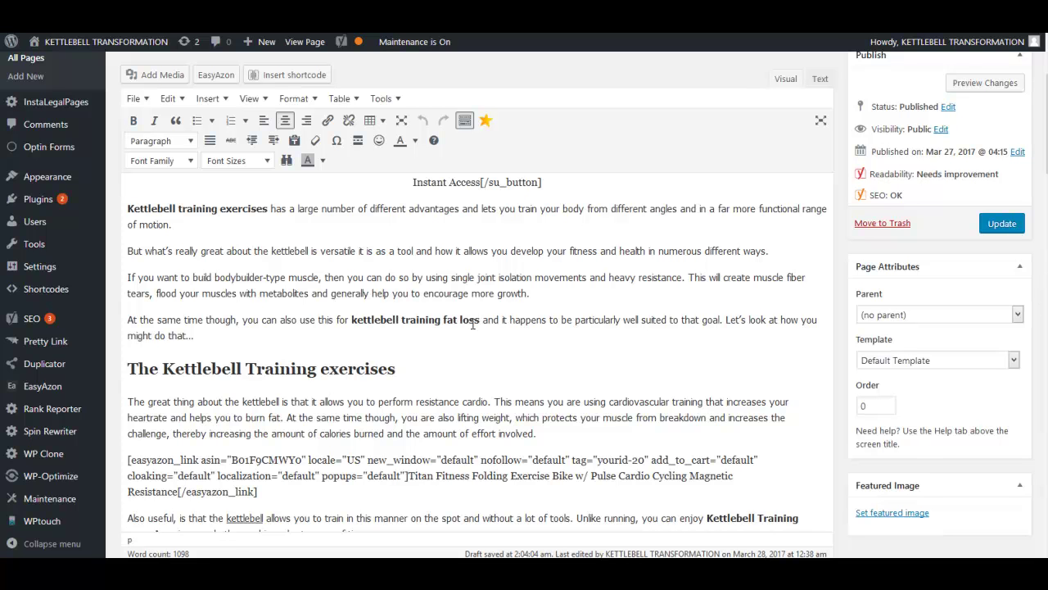
scroll(483, 326, "down", 5)
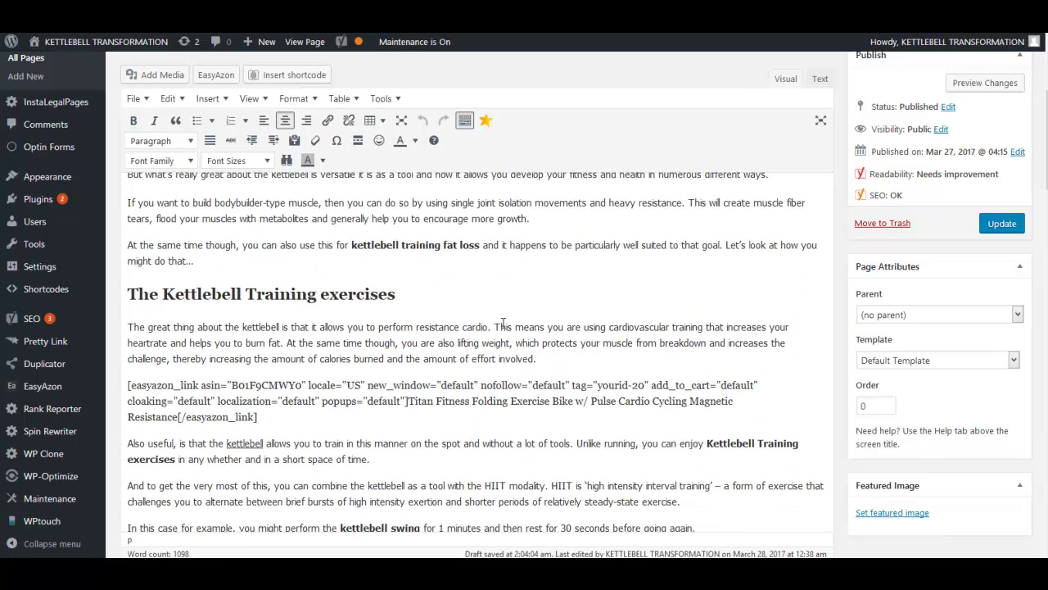
scroll(504, 324, "down", 2)
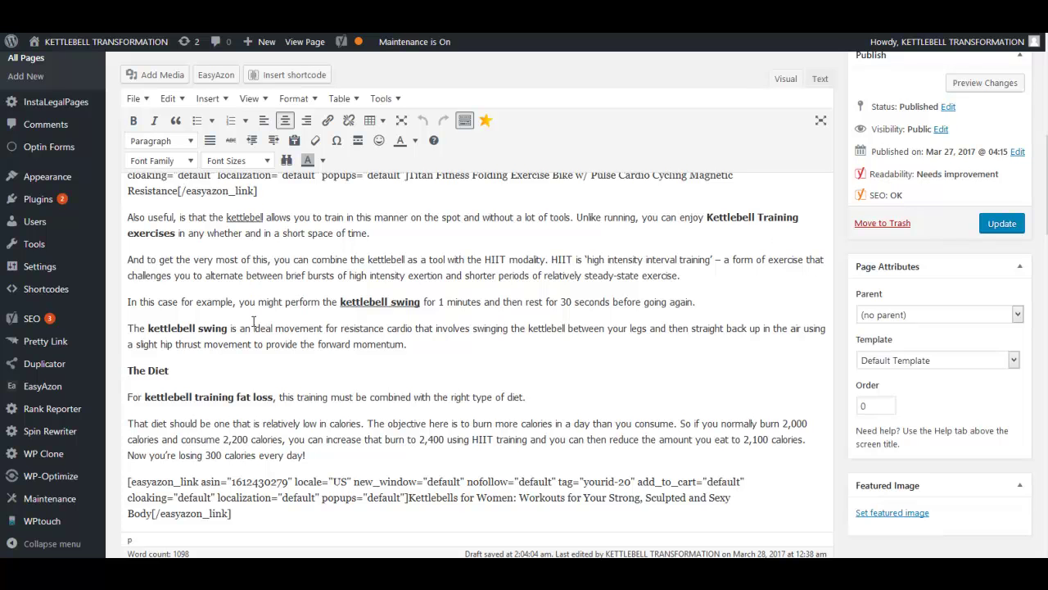
scroll(376, 340, "down", 2)
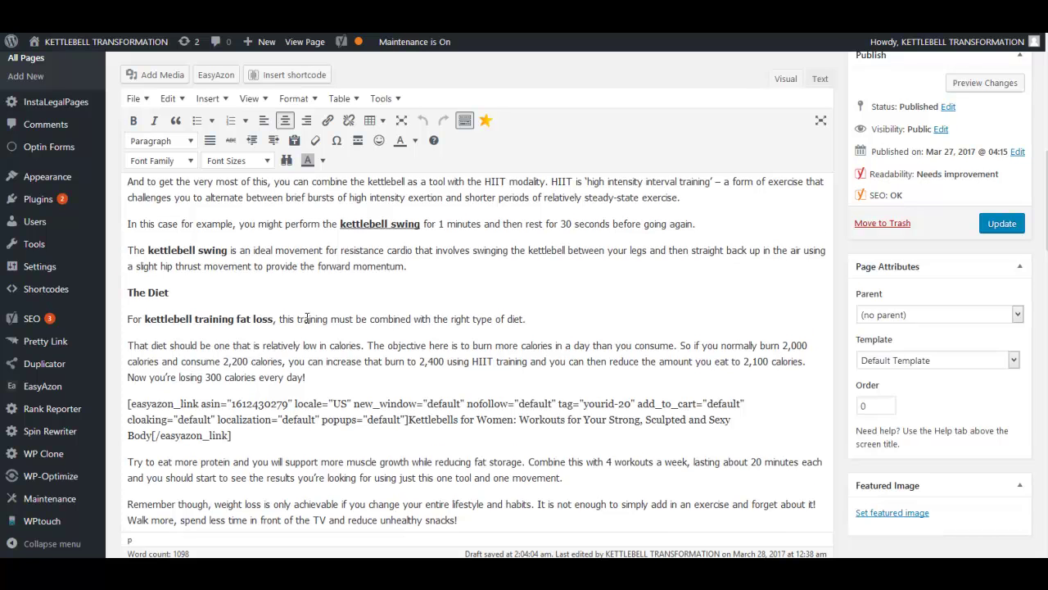
scroll(304, 336, "down", 2)
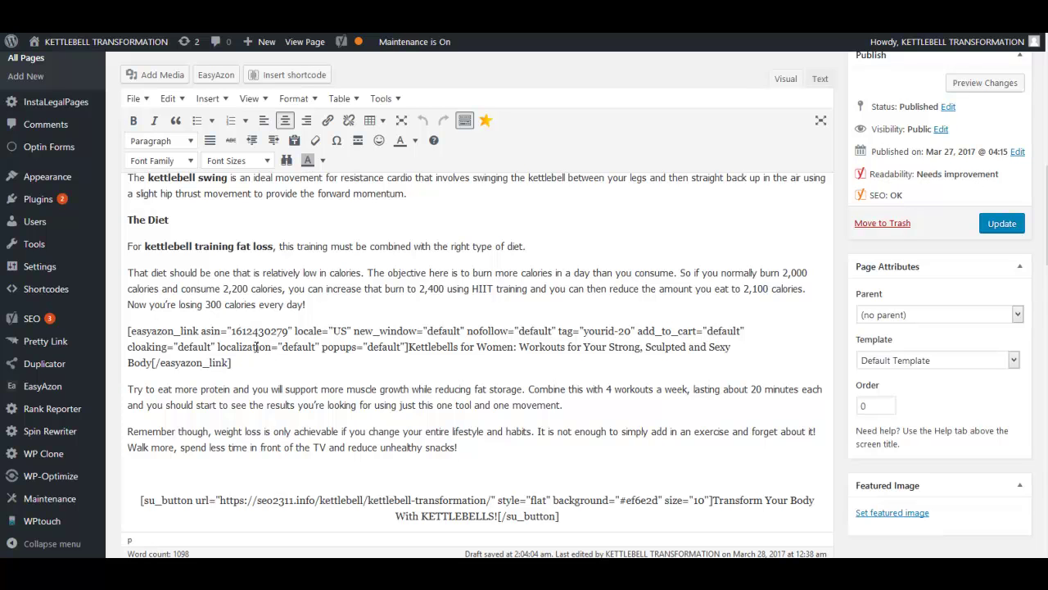
scroll(372, 346, "down", 1)
scroll(371, 345, "down", 3)
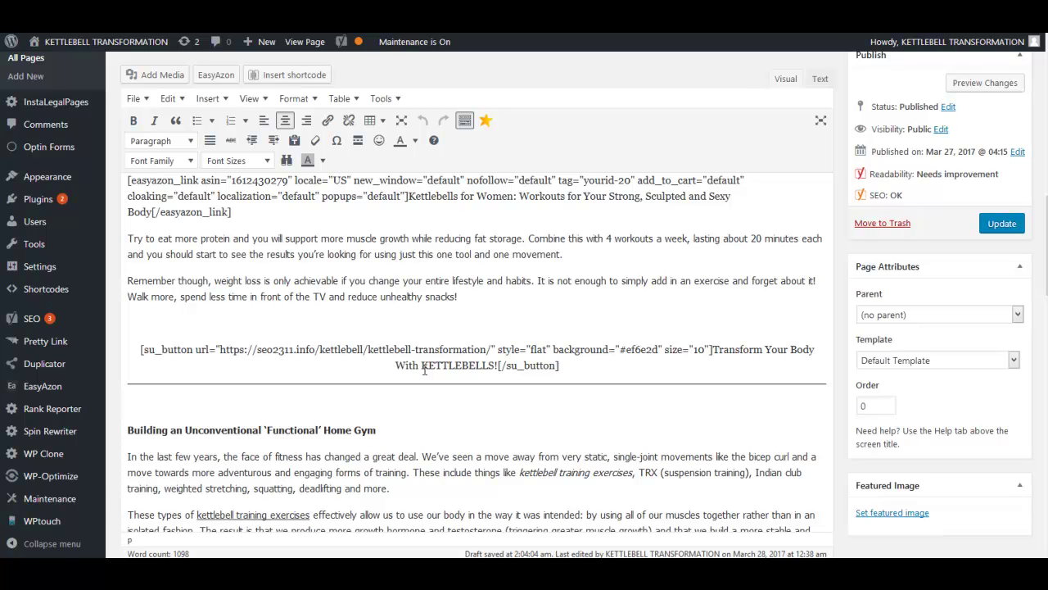
scroll(424, 370, "down", 2)
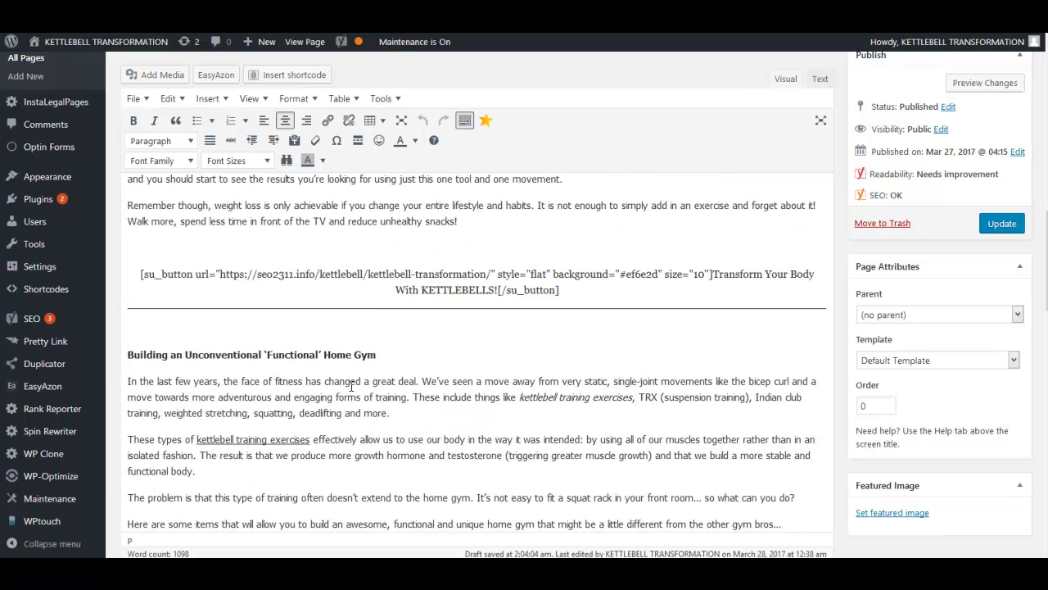
scroll(352, 385, "down", 4)
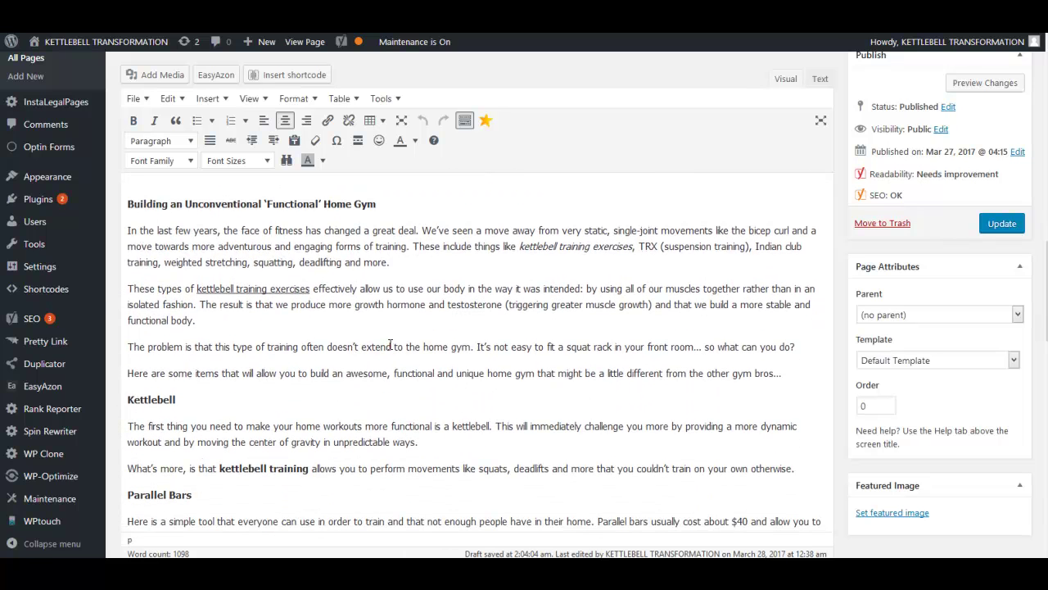
scroll(385, 343, "down", 4)
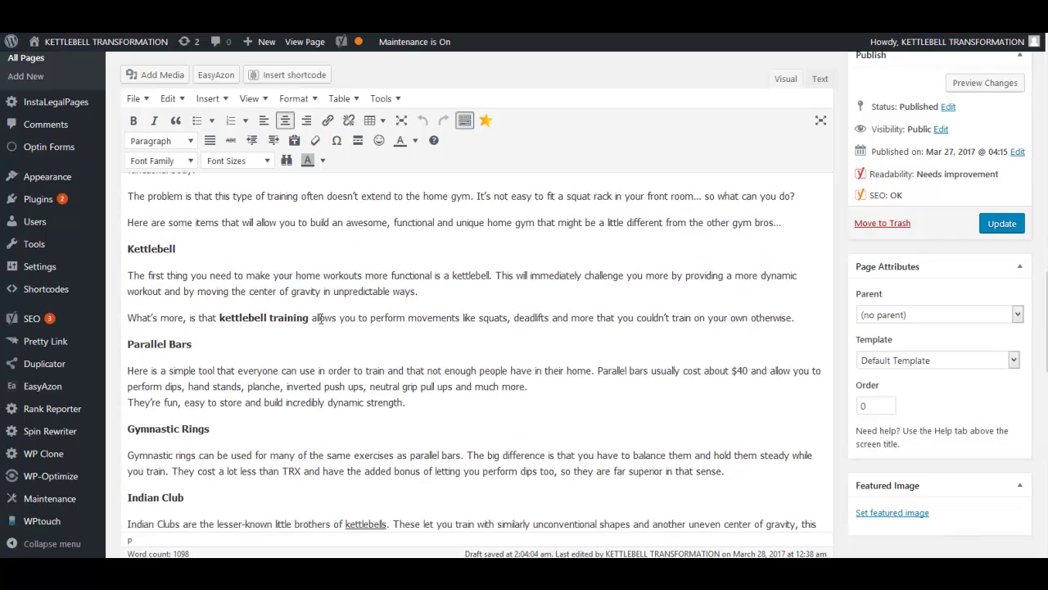
scroll(321, 317, "down", 6)
Examine the page's Readability and SEO status and the easyazon_link shortcode under "The Kettlebell Training exercises" heading.
scroll(323, 318, "up", 3)
scroll(385, 318, "up", 12)
scroll(389, 323, "up", 4)
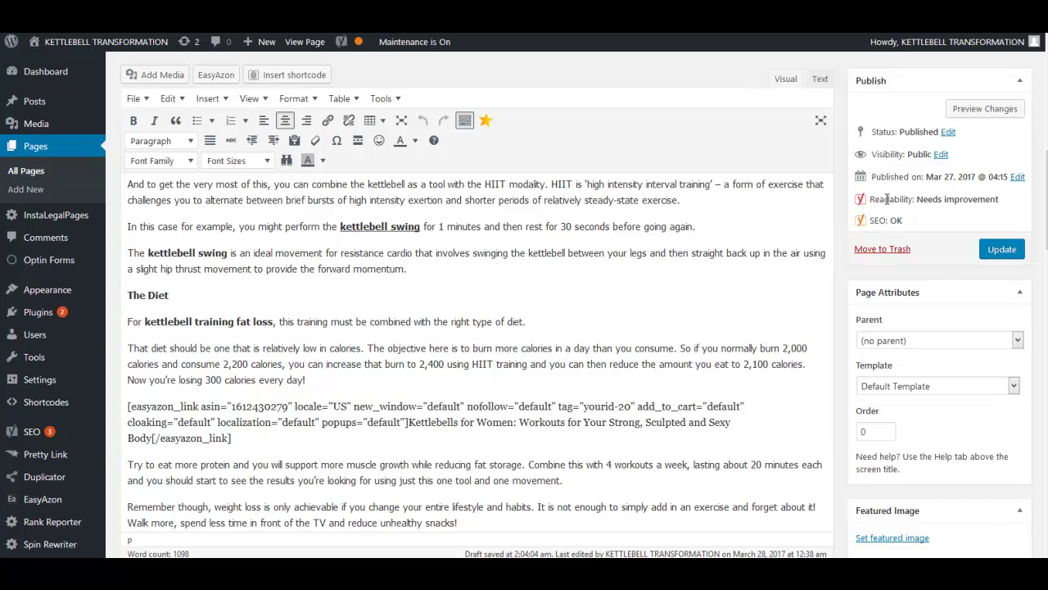
scroll(884, 199, "up", 2)
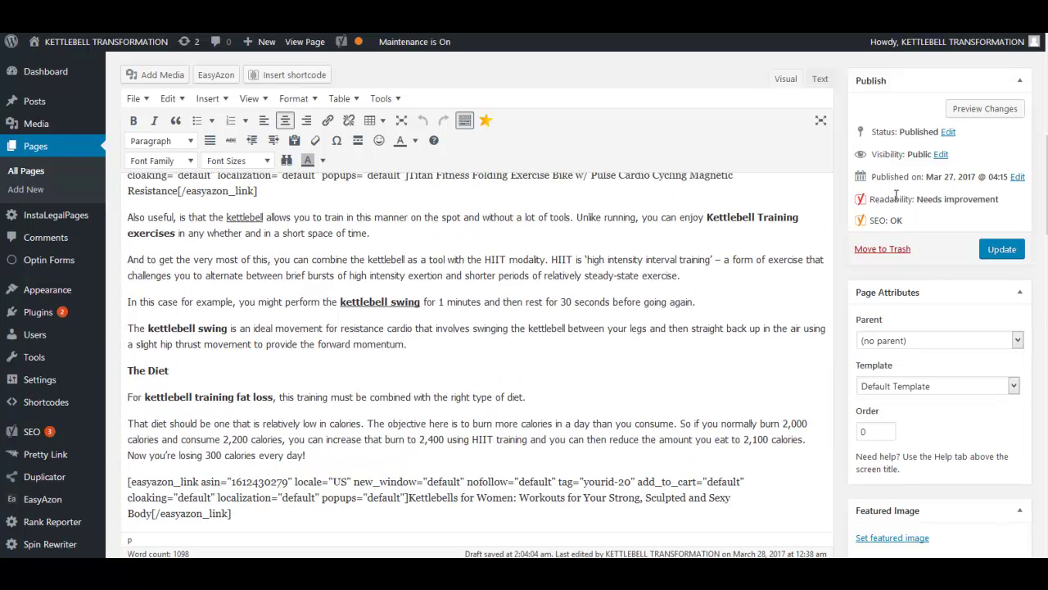
scroll(474, 348, "up", 1)
scroll(474, 347, "up", 4)
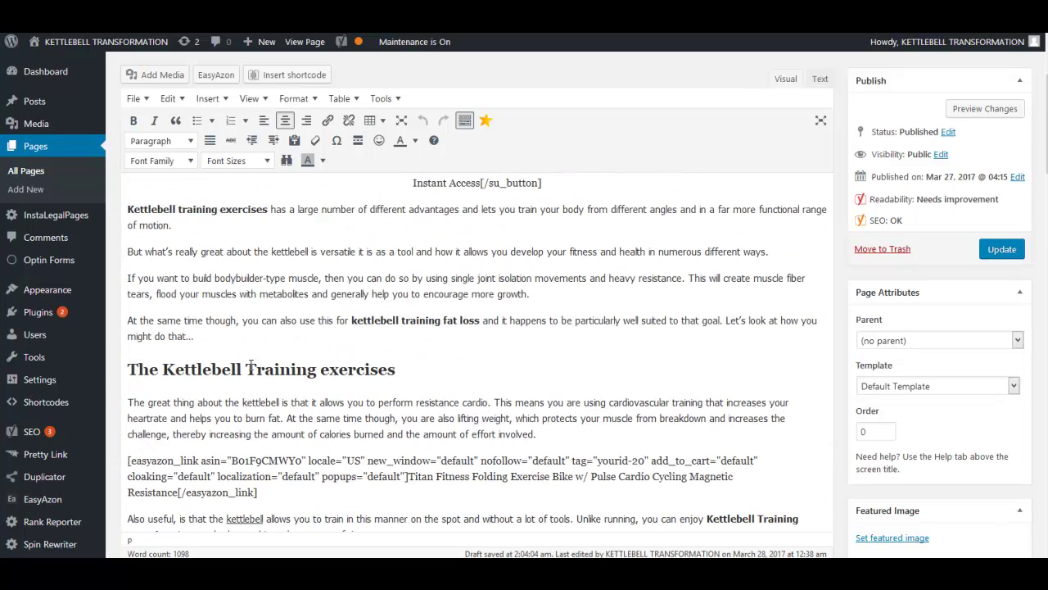
scroll(164, 384, "down", 1)
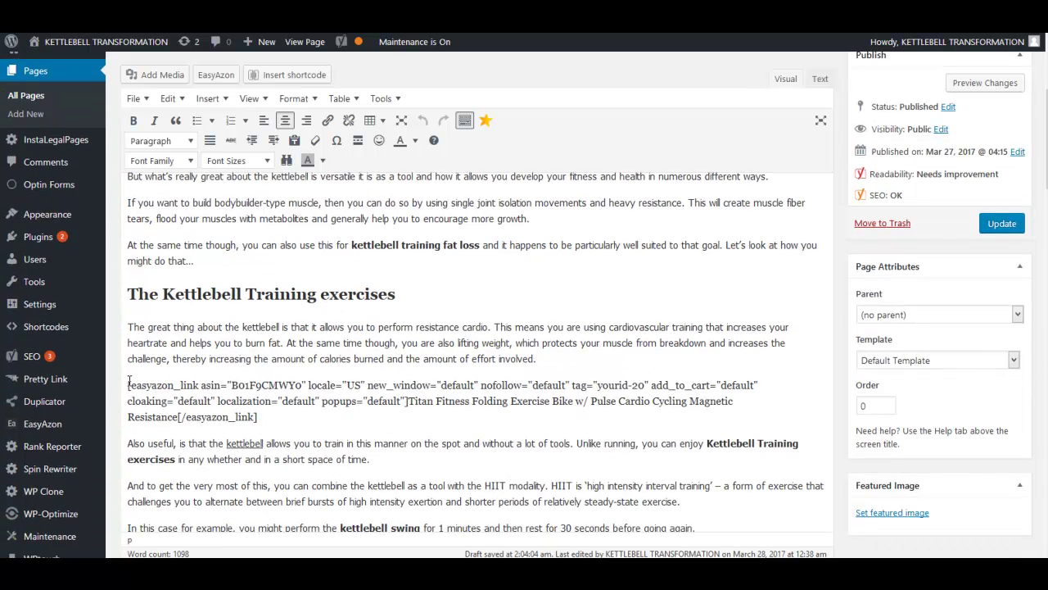
left_click_drag(129, 384, 257, 417)
left_click(141, 416)
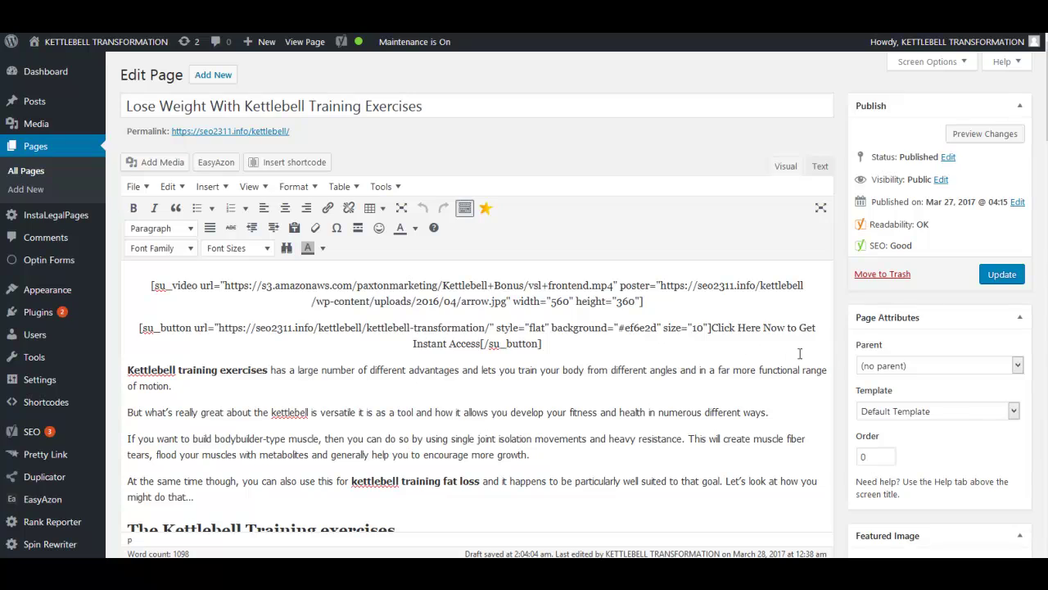
Examine the page's Yoast SEO section, including the snippet preview, the focus keyword and the analysis.
scroll(861, 352, "down", 3)
scroll(860, 352, "down", 15)
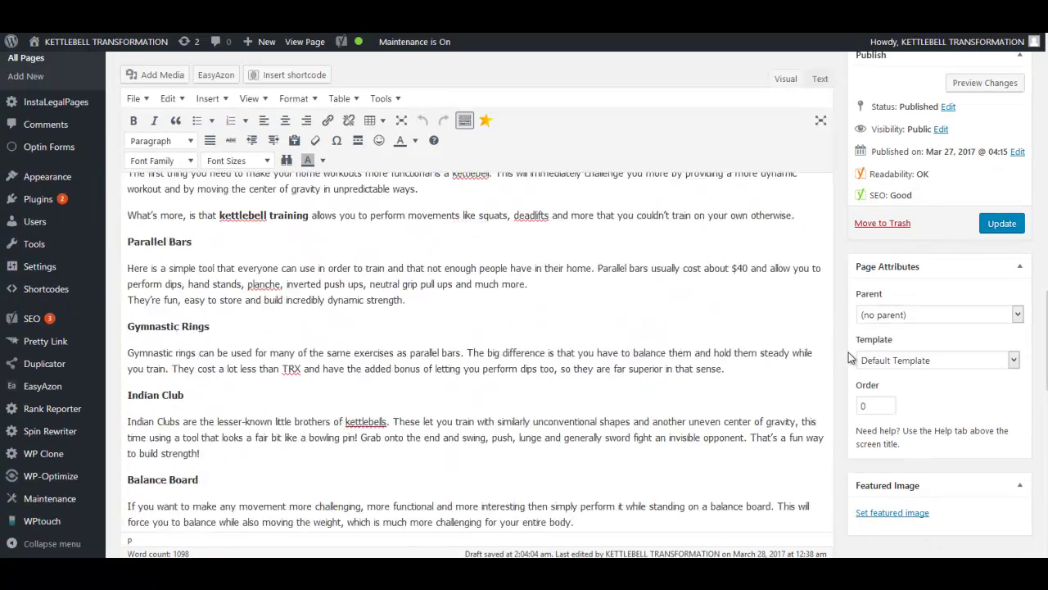
scroll(848, 358, "down", 5)
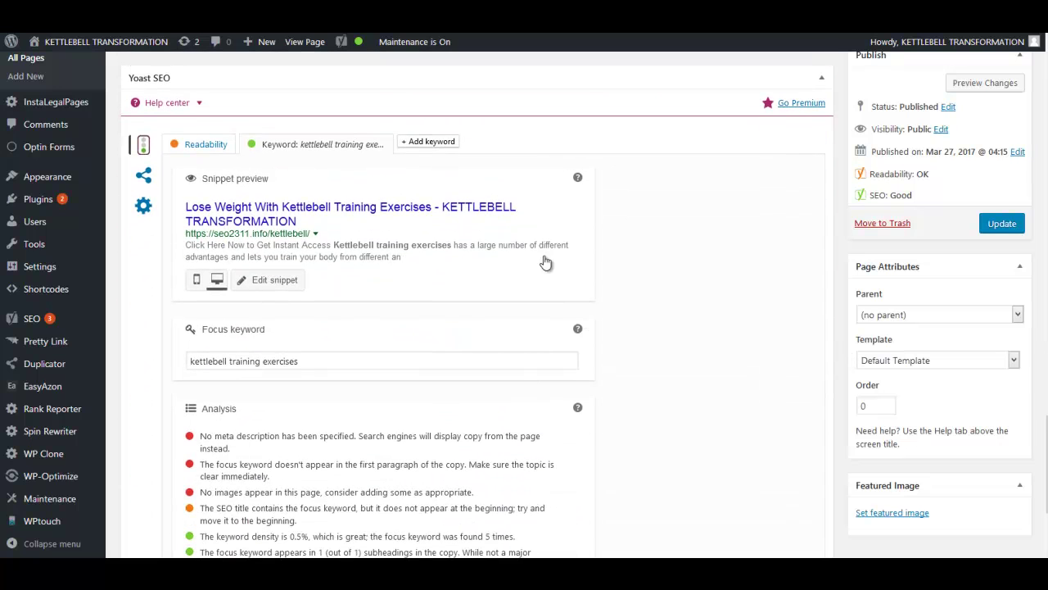
scroll(741, 311, "up", 1)
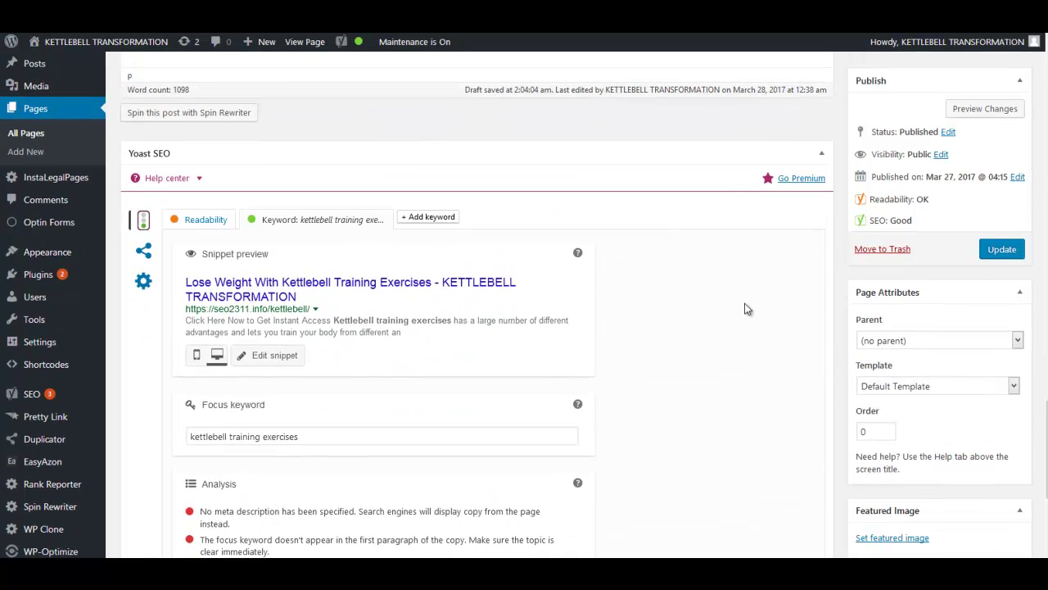
scroll(677, 318, "down", 1)
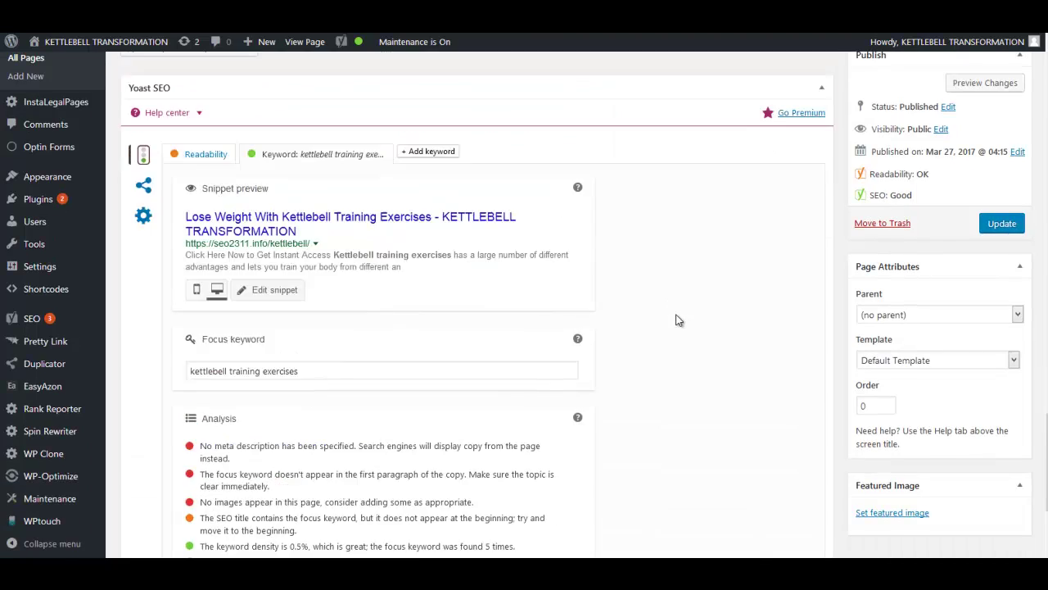
scroll(468, 248, "up", 5)
scroll(627, 352, "down", 6)
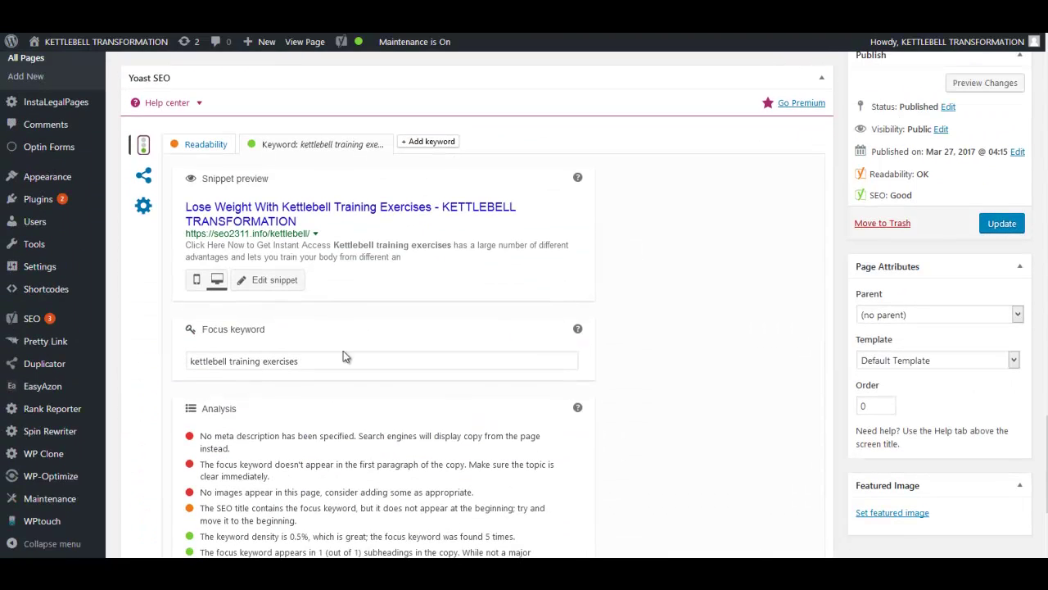
left_click_drag(190, 360, 316, 358)
left_click(209, 361)
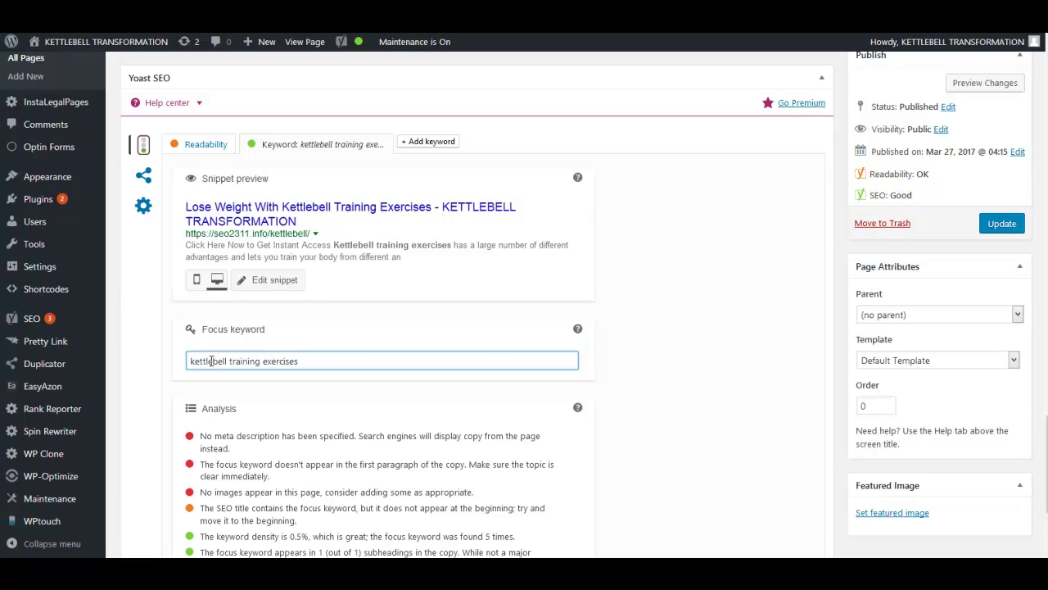
Check the Yoast SEO option for adding another keyword, dismiss its offer, and review the focus keyword with its analysis.
left_click(427, 141)
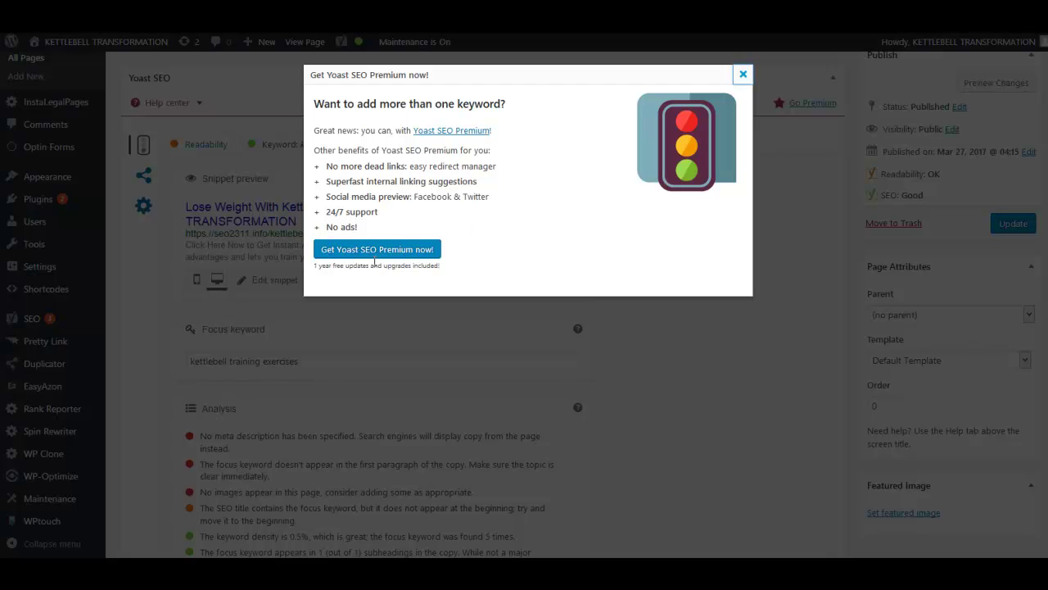
left_click(742, 75)
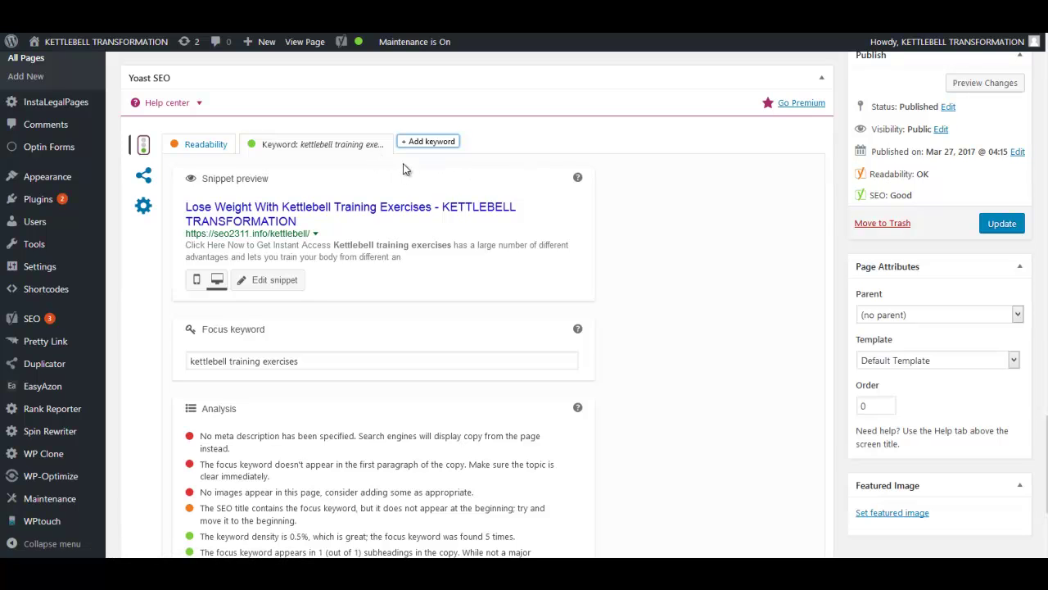
scroll(373, 246, "down", 1)
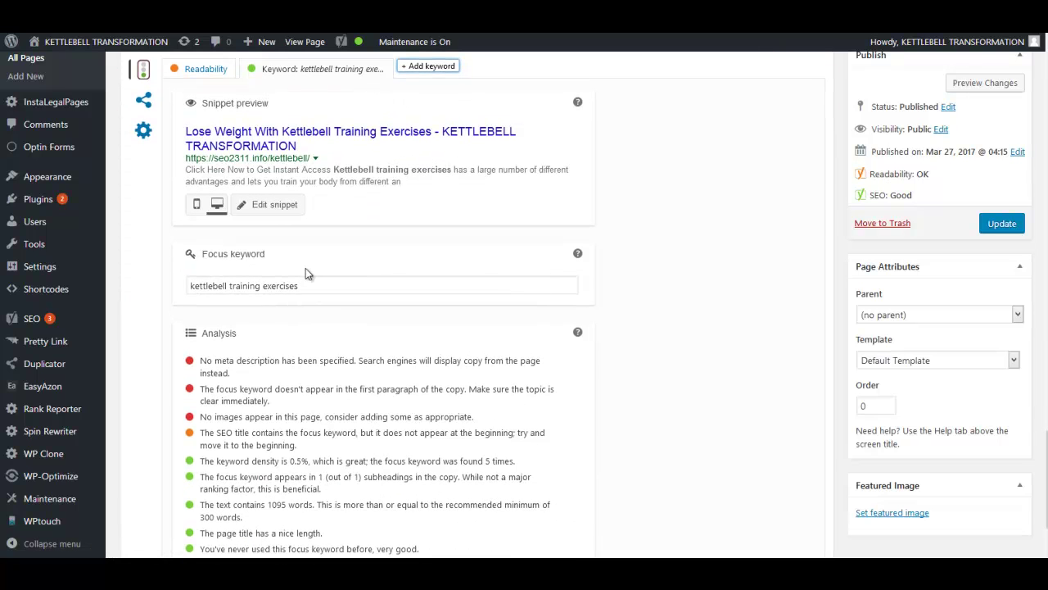
left_click_drag(190, 285, 300, 285)
left_click(650, 234)
Copy the opening body paragraph, from "Kettlebell training exercises has a large number" to "range of motion.".
scroll(678, 237, "up", 10)
scroll(478, 307, "up", 10)
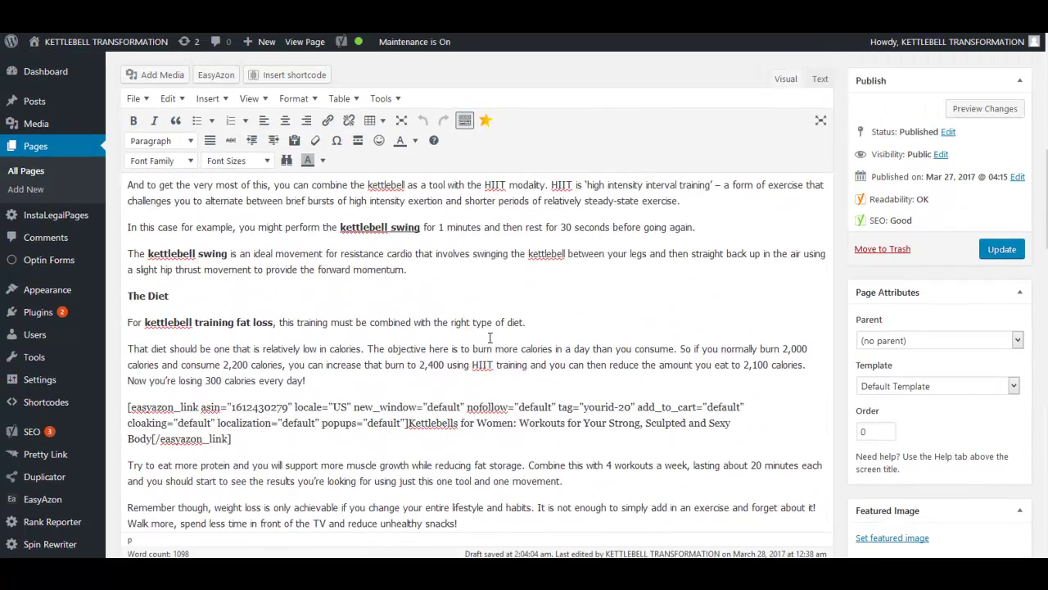
scroll(483, 322, "down", 2)
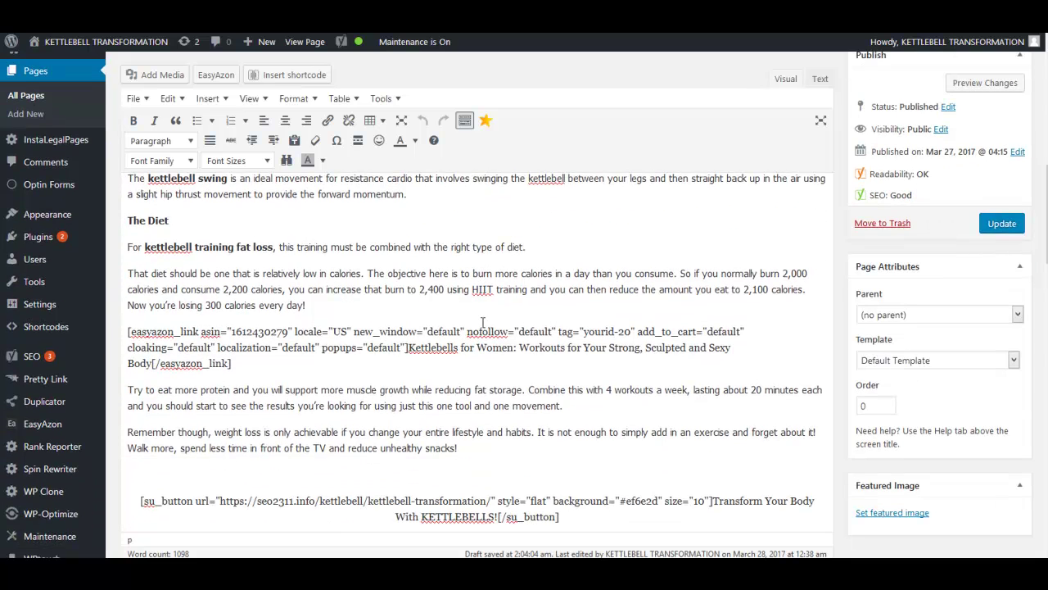
scroll(483, 322, "up", 10)
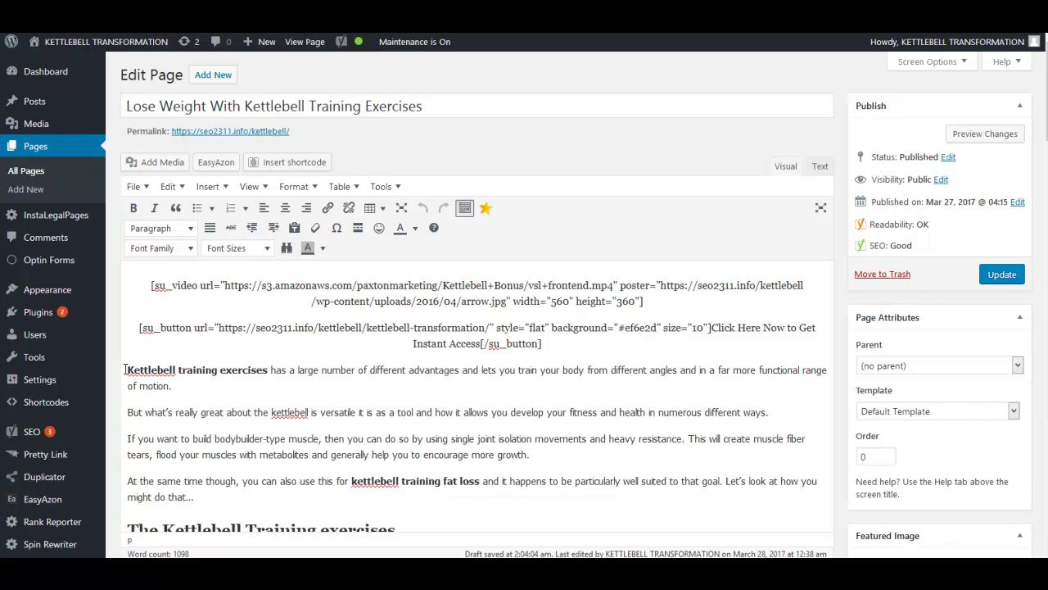
left_click_drag(125, 370, 174, 384)
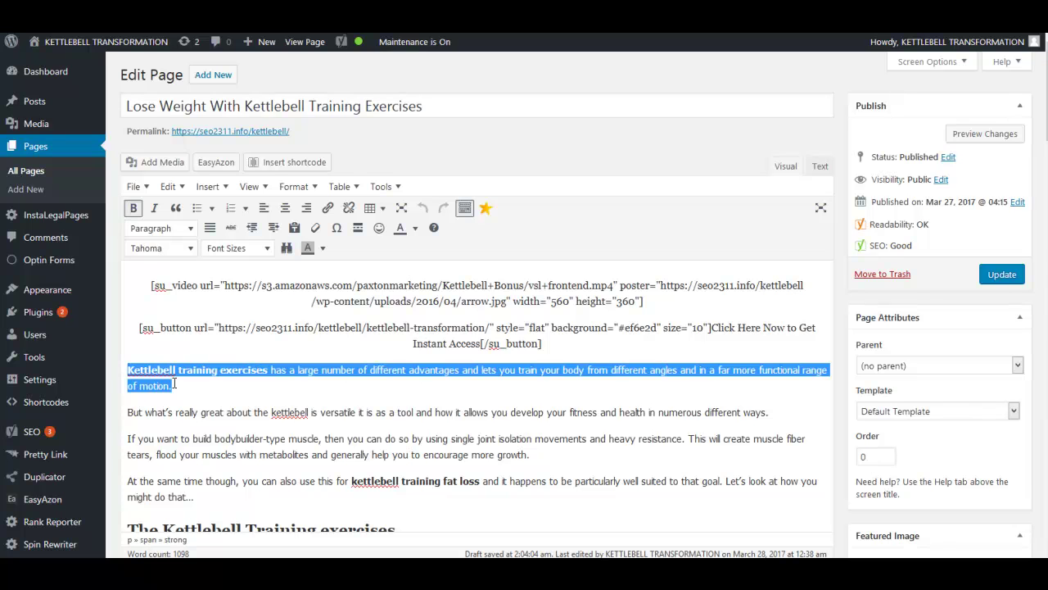
left_click(215, 376)
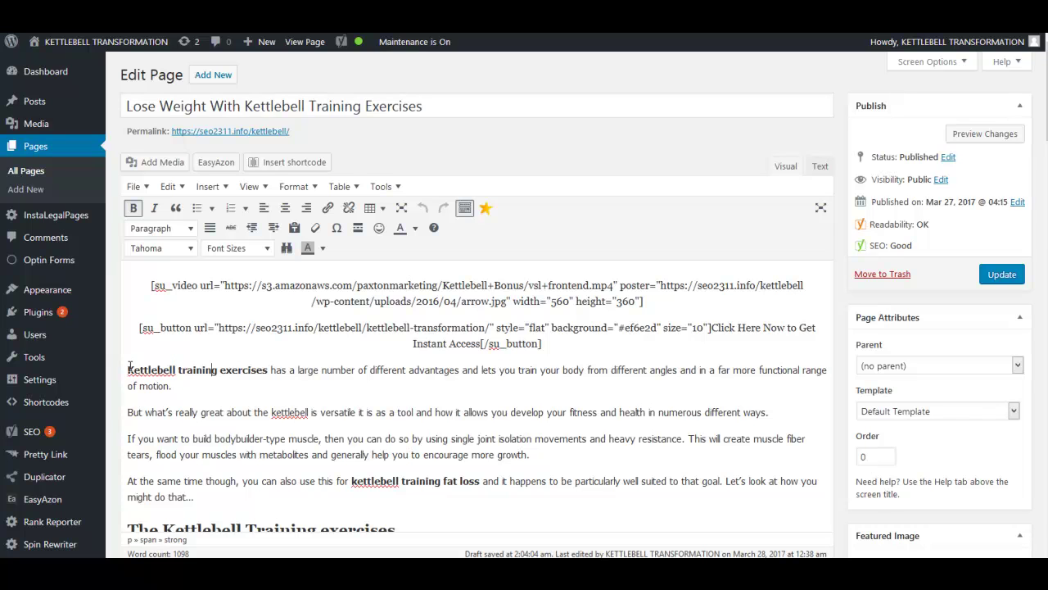
triple_click(129, 366)
left_click(206, 360)
left_click_drag(128, 369, 181, 385)
key("ctrl+c")
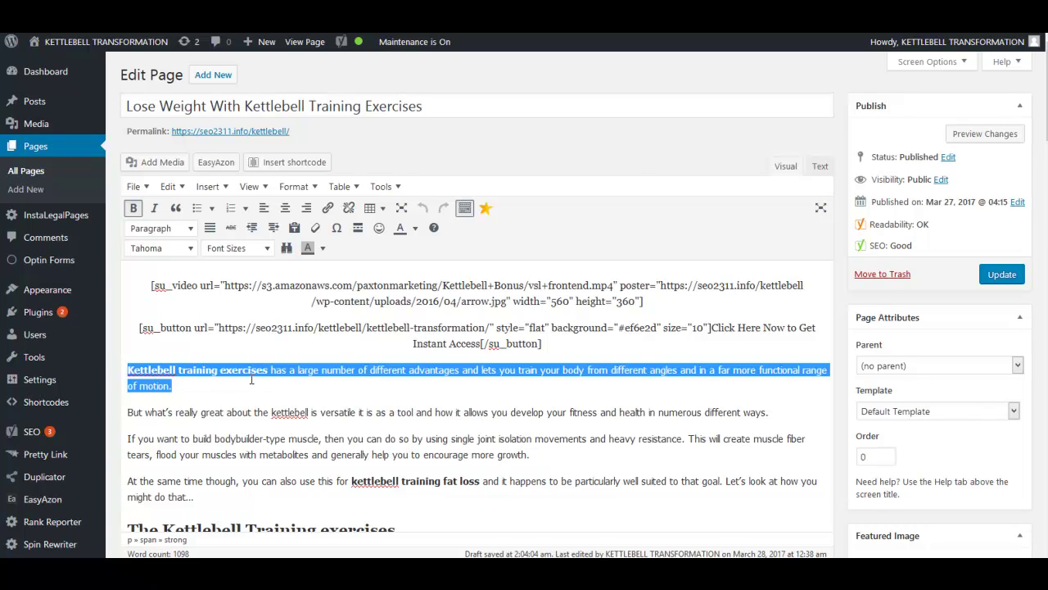
Open the Yoast SEO snippet for editing and paste the copied opening paragraph as the meta description.
scroll(251, 379, "down", 20)
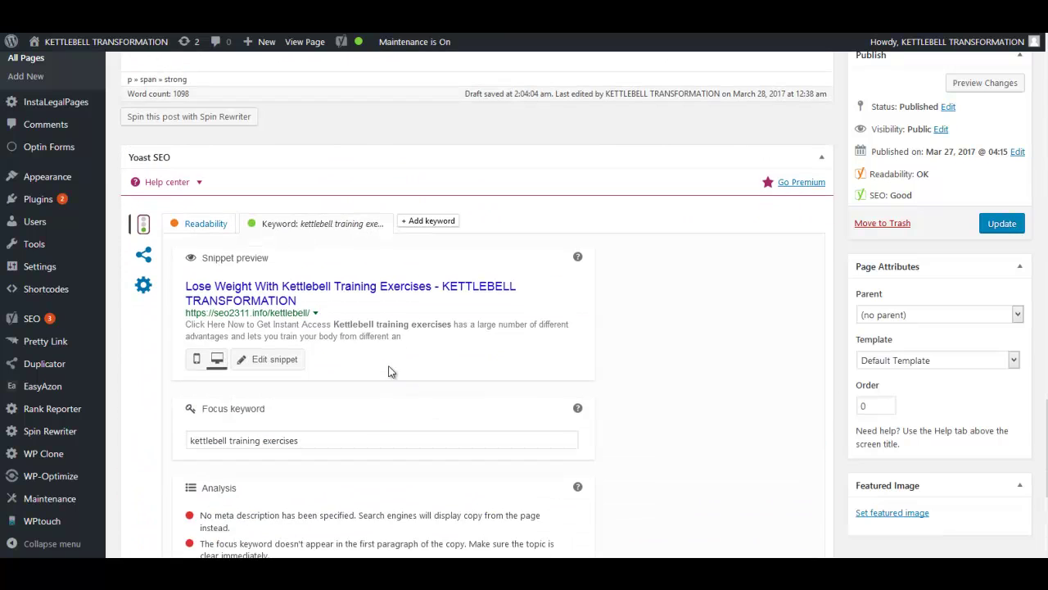
left_click(265, 363)
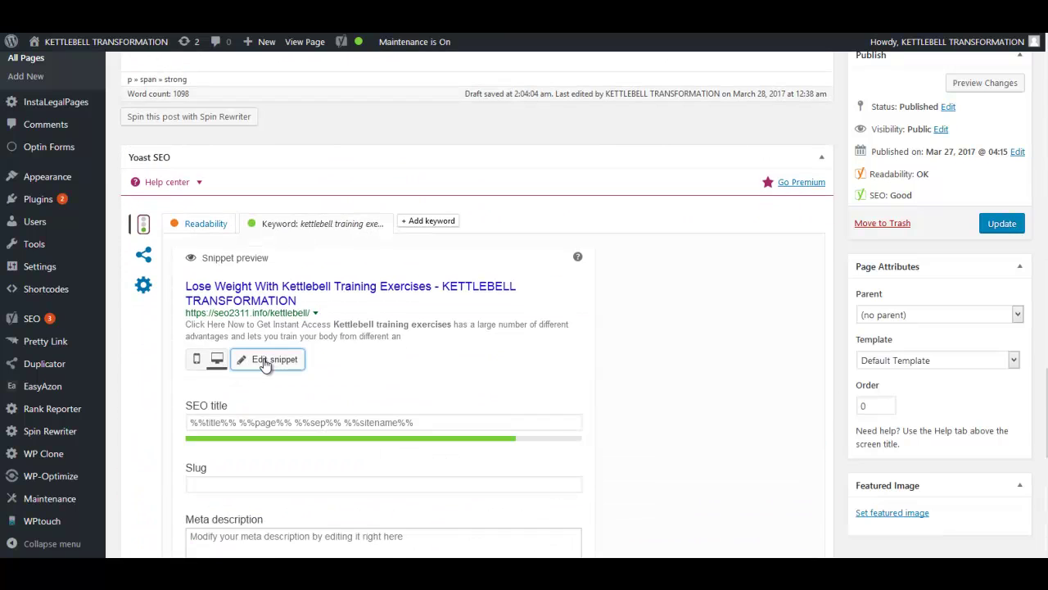
scroll(262, 385, "down", 2)
left_click(192, 386)
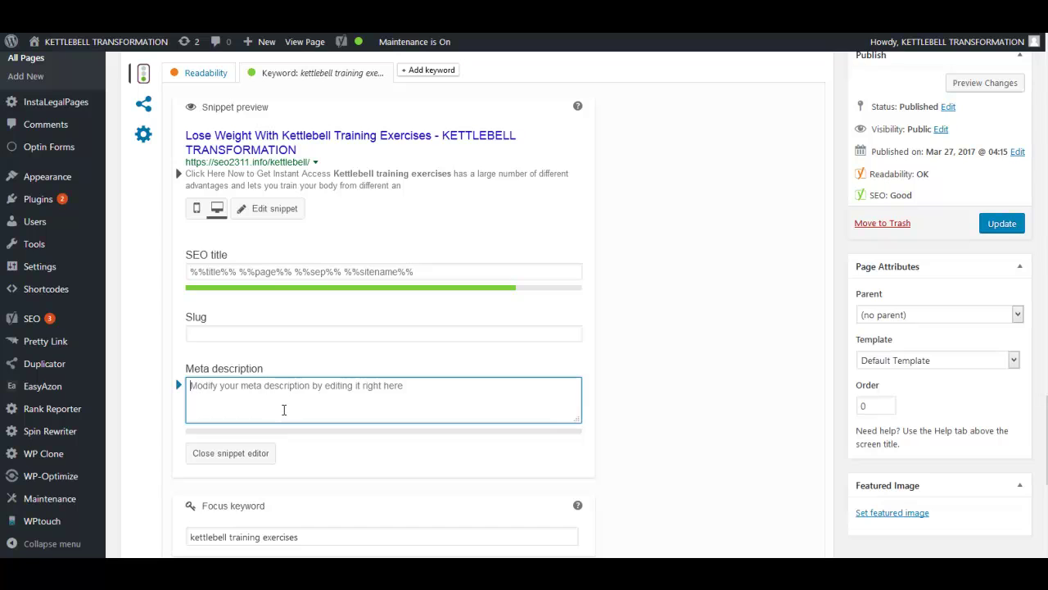
key("ctrl+v")
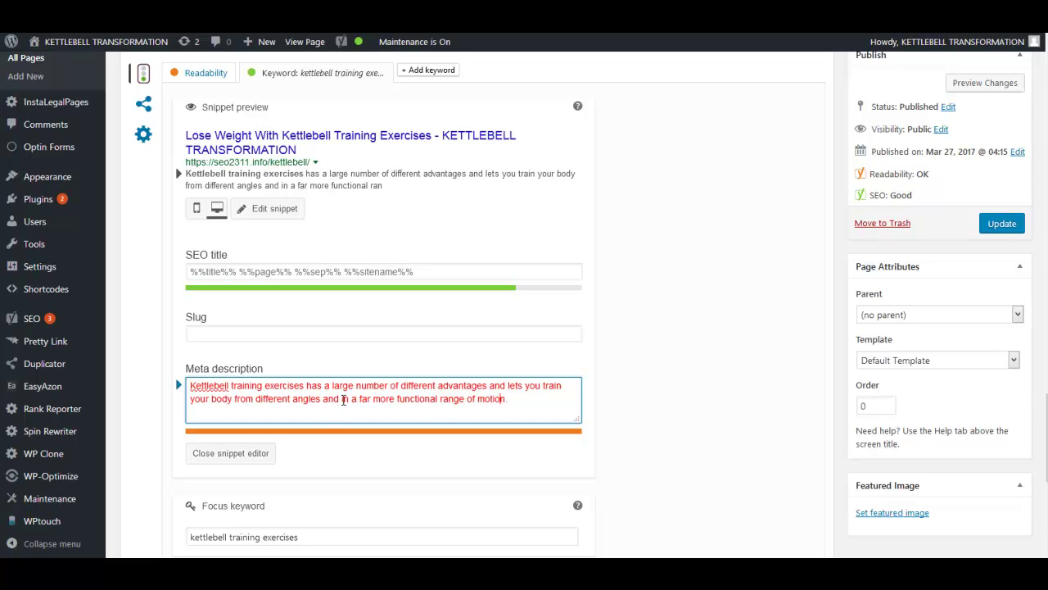
Shorten the meta description by removing "functional range of motion" from its end, and close the snippet editor.
left_click_drag(394, 397, 513, 395)
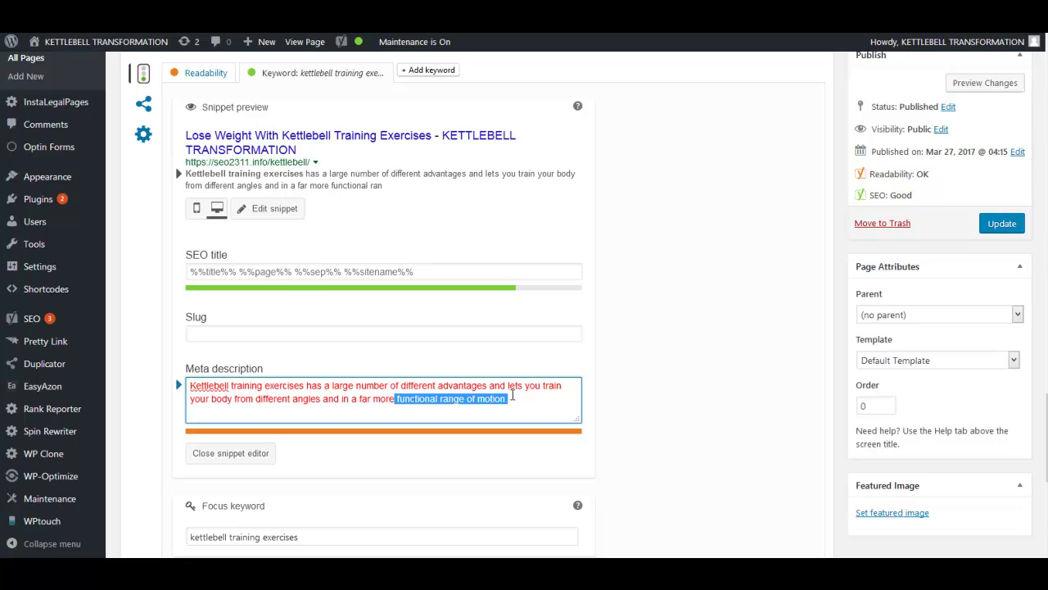
key("BackSpace")
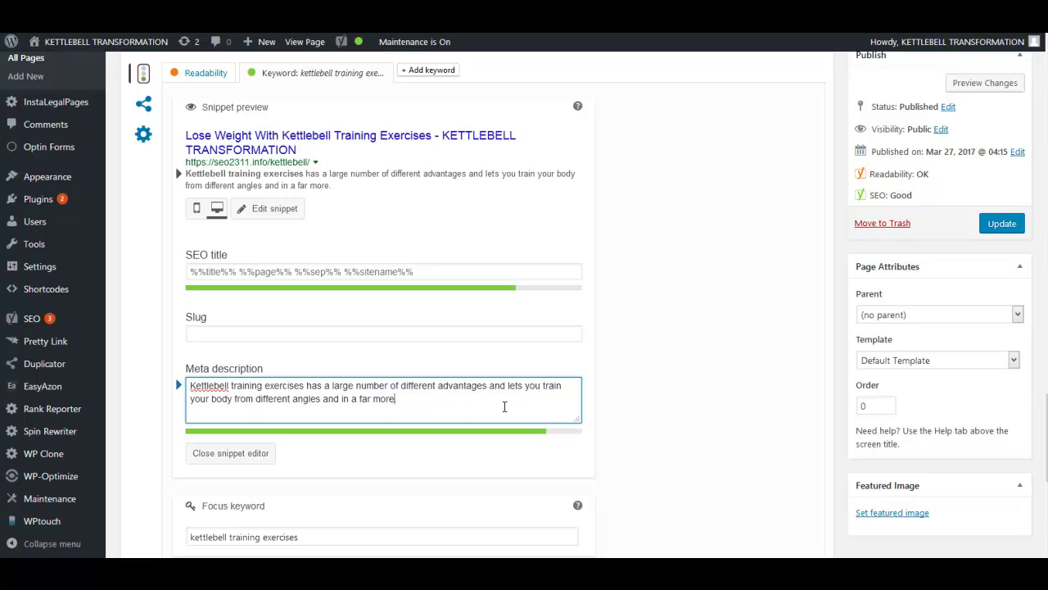
left_click(674, 313)
scroll(503, 368, "down", 1)
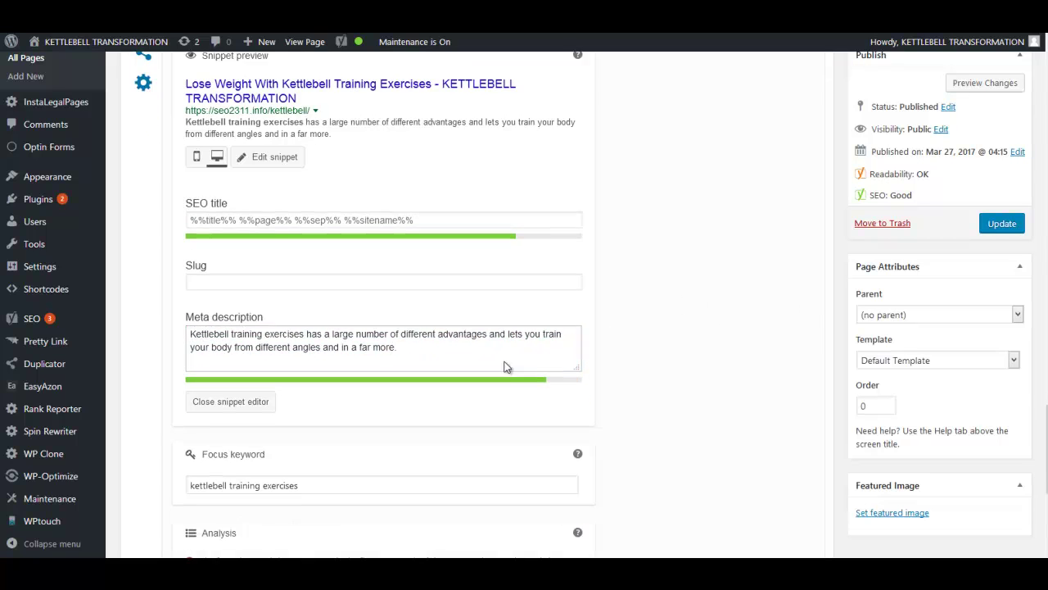
left_click(230, 380)
scroll(382, 202, "up", 1)
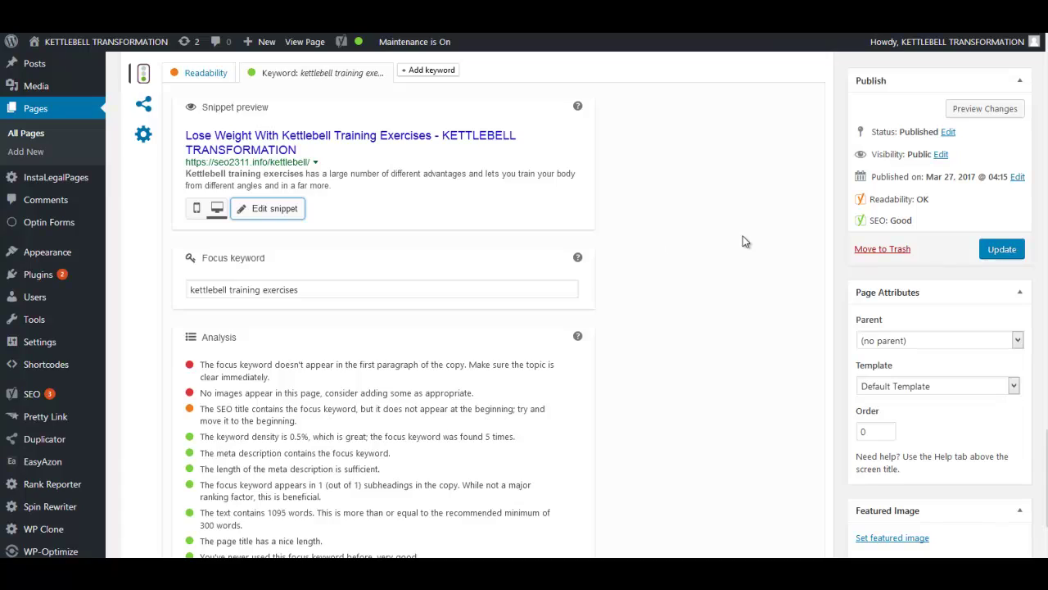
Look through the page's body text for a suitable place to add an image.
scroll(749, 262, "up", 2)
scroll(756, 283, "up", 12)
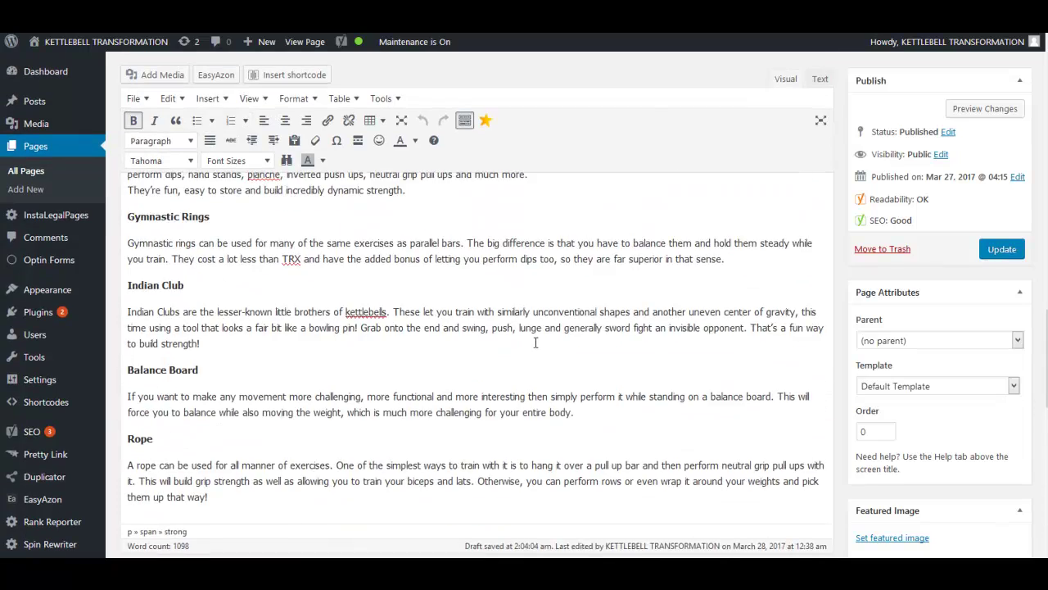
scroll(497, 347, "up", 10)
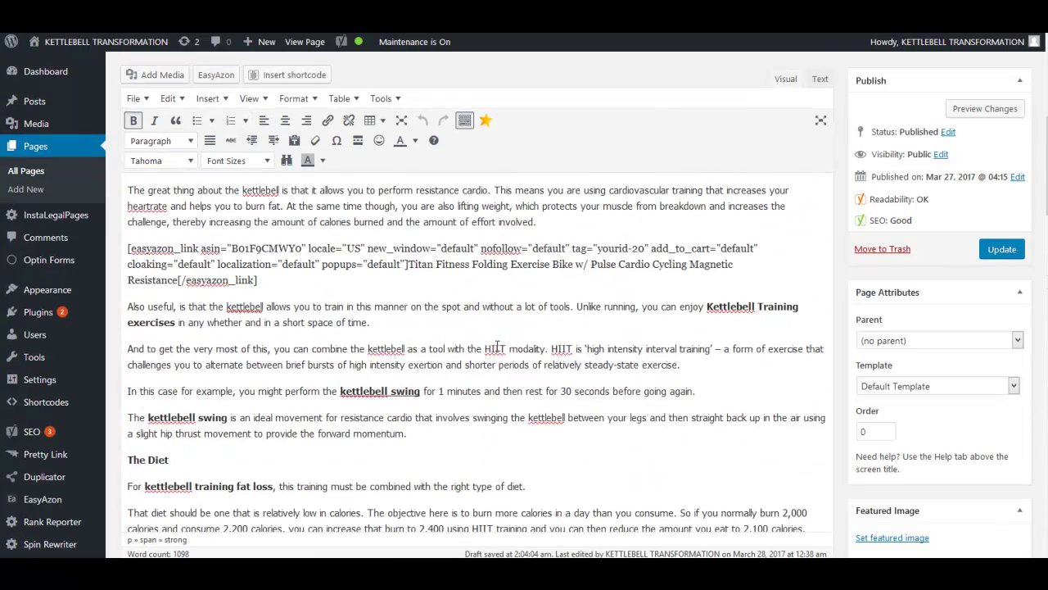
scroll(608, 330, "up", 3)
left_click(556, 370)
scroll(635, 370, "down", 6)
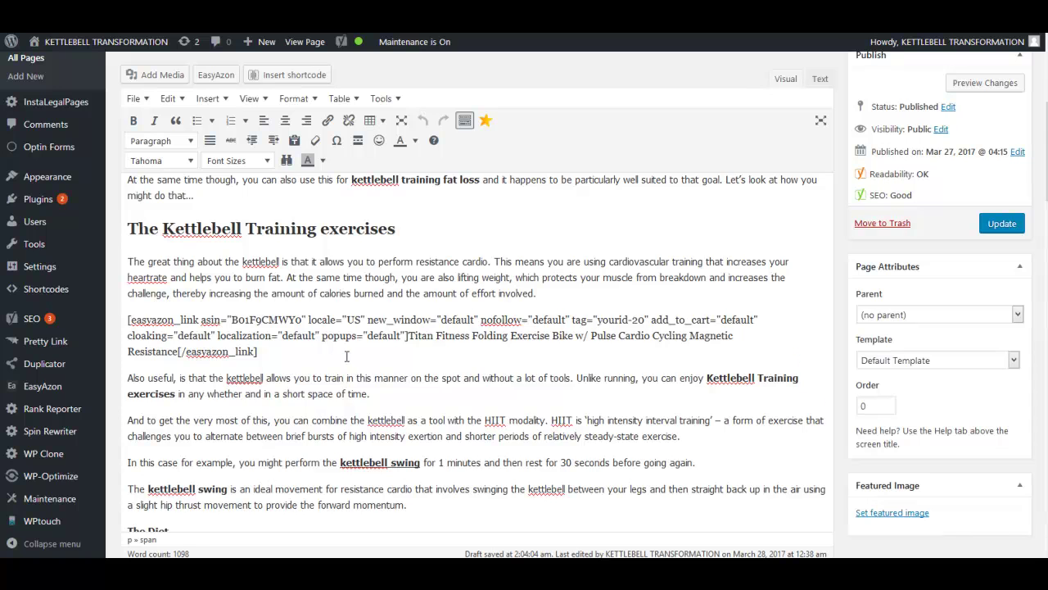
scroll(365, 373, "down", 3)
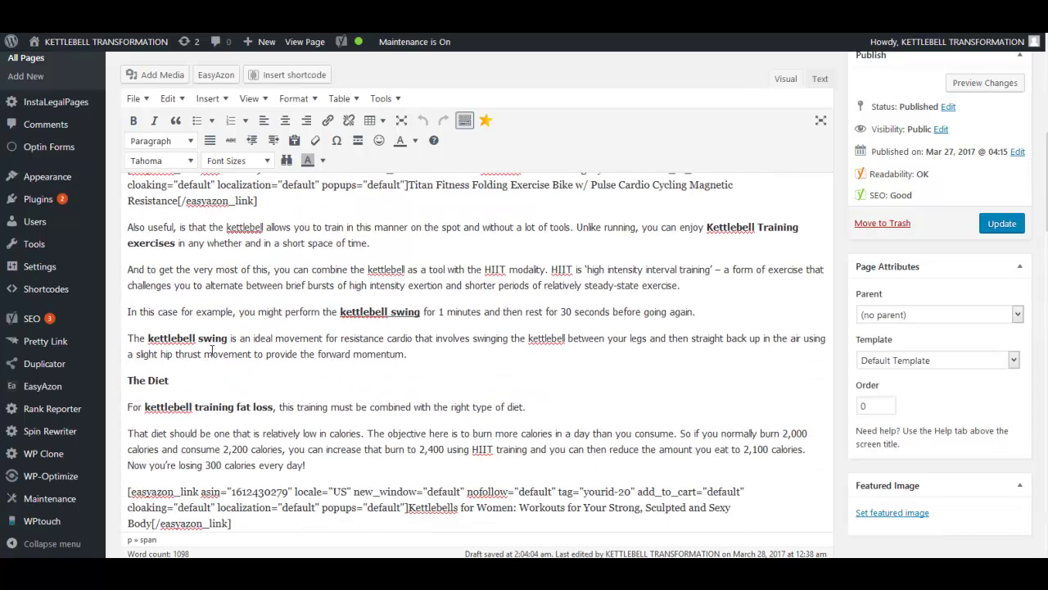
scroll(211, 351, "up", 2)
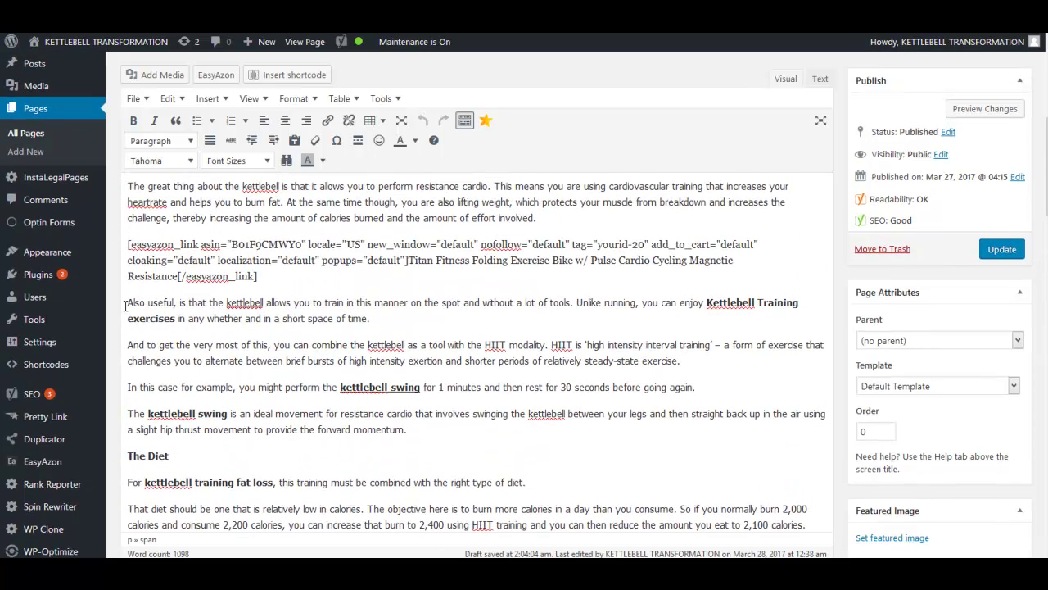
scroll(303, 298, "down", 8)
scroll(303, 298, "down", 6)
left_click(128, 241)
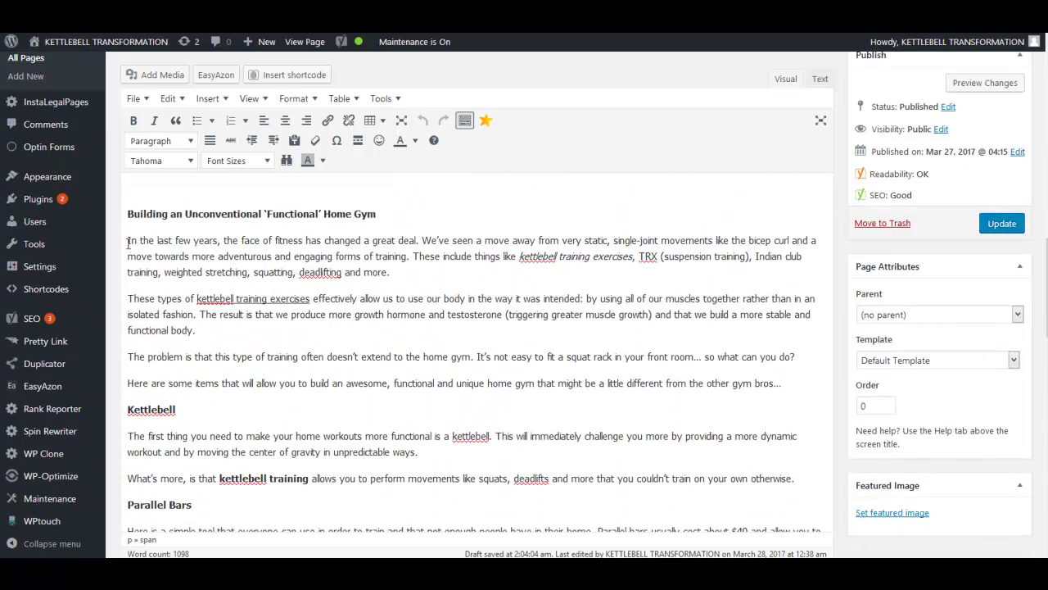
left_click(162, 75)
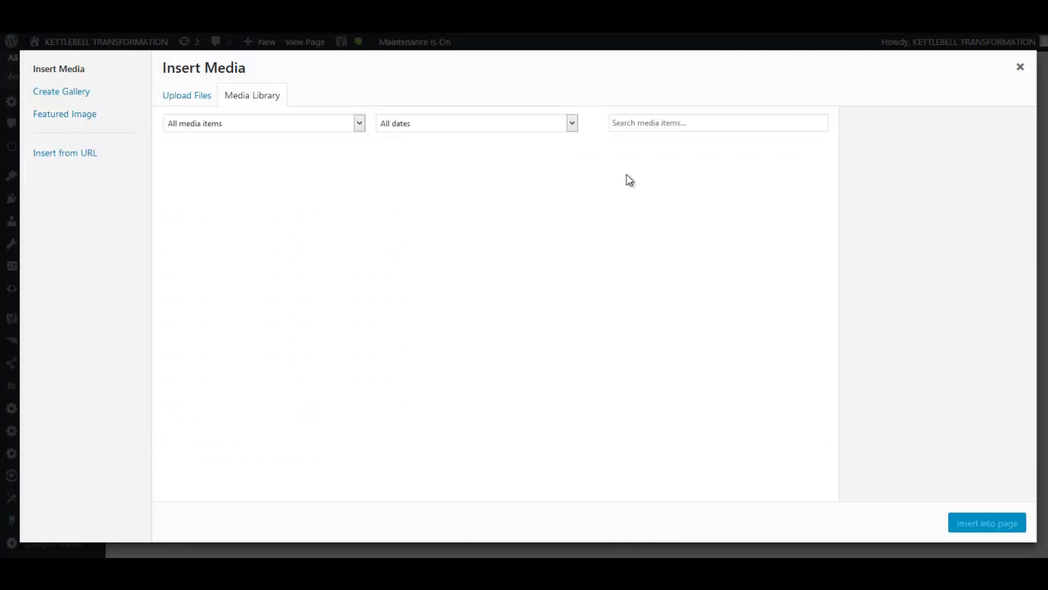
key("Escape")
Copy the bold phrase "Kettlebell training exercises" from the start of the opening body paragraph.
scroll(280, 337, "up", 5)
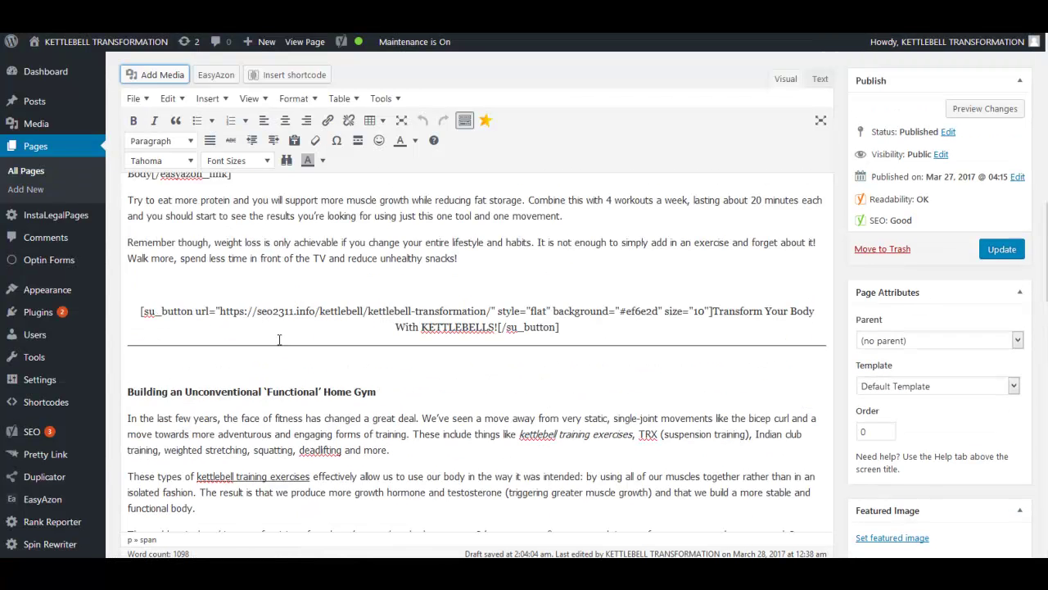
scroll(280, 338, "up", 4)
scroll(280, 332, "up", 8)
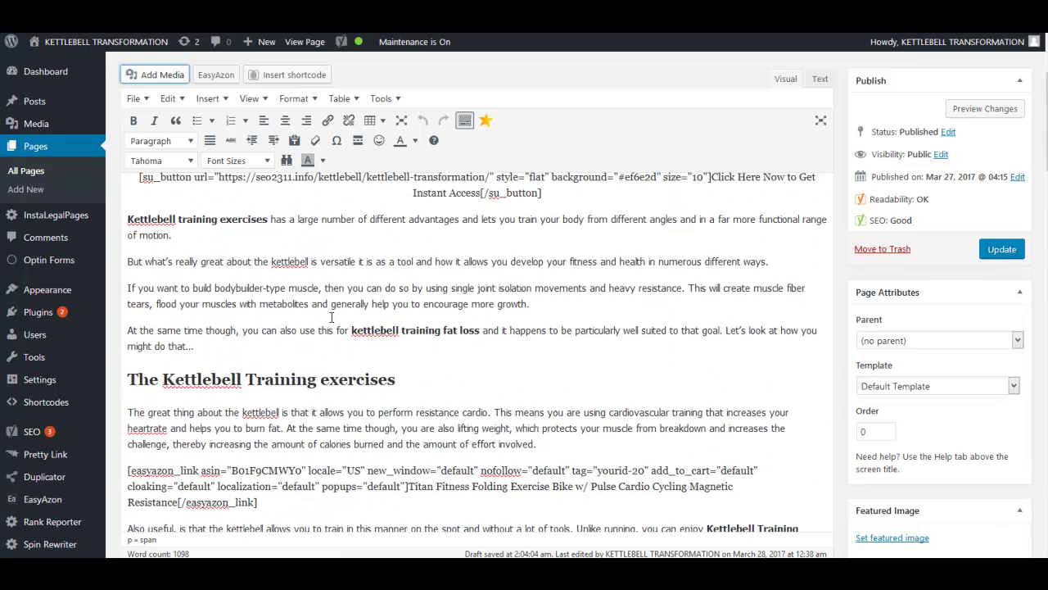
scroll(343, 325, "up", 3)
left_click_drag(128, 295, 269, 297)
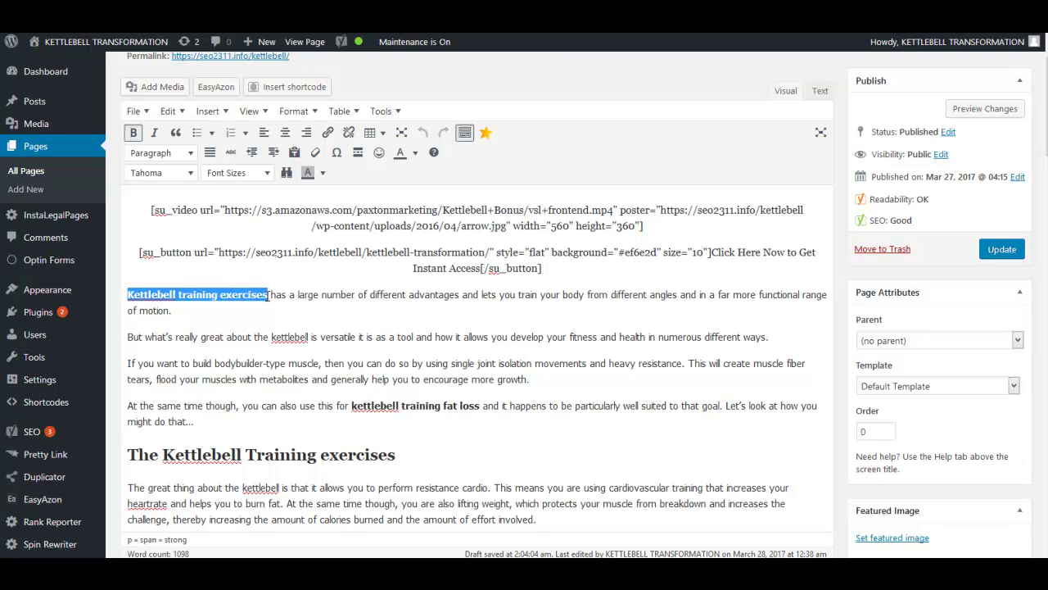
right_click(214, 297)
left_click(257, 334)
Start inserting media before "In the last few years" in the Home Gym section, choosing kettlebell-training-3.jpg from the media library.
scroll(290, 350, "down", 3)
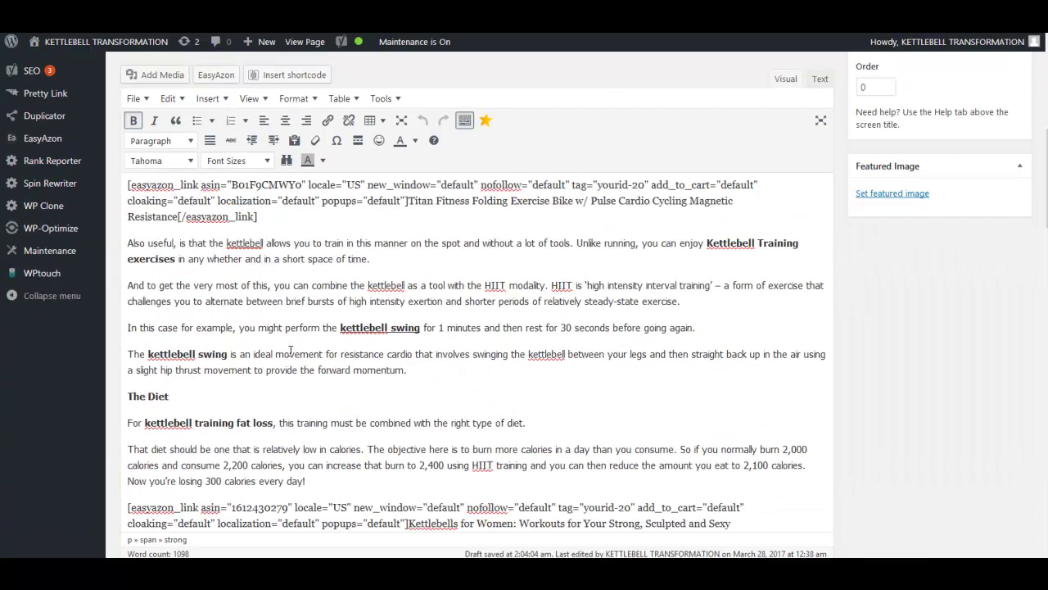
scroll(290, 351, "down", 10)
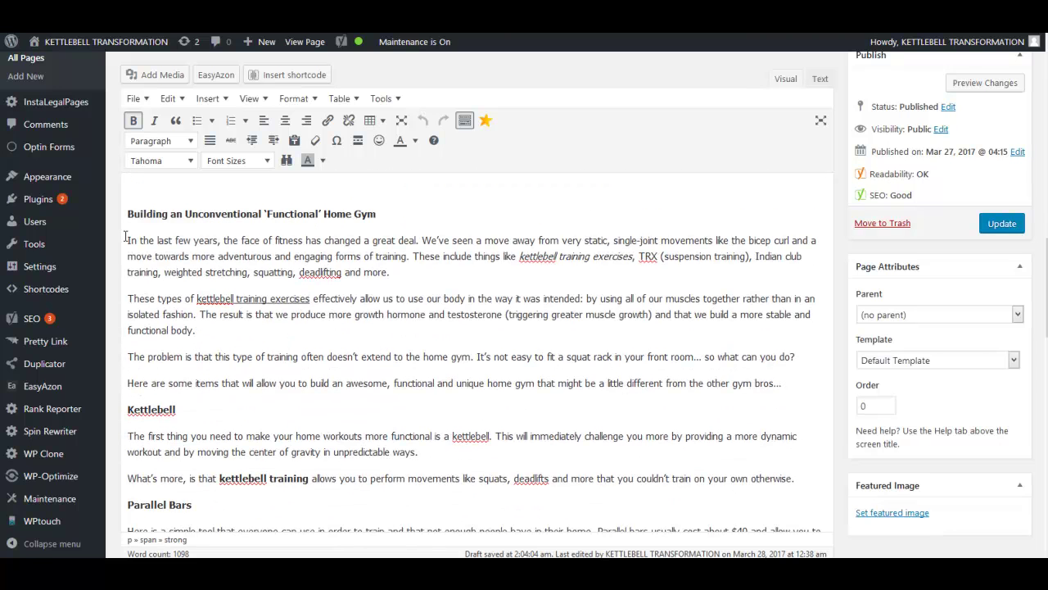
left_click(125, 239)
left_click(156, 75)
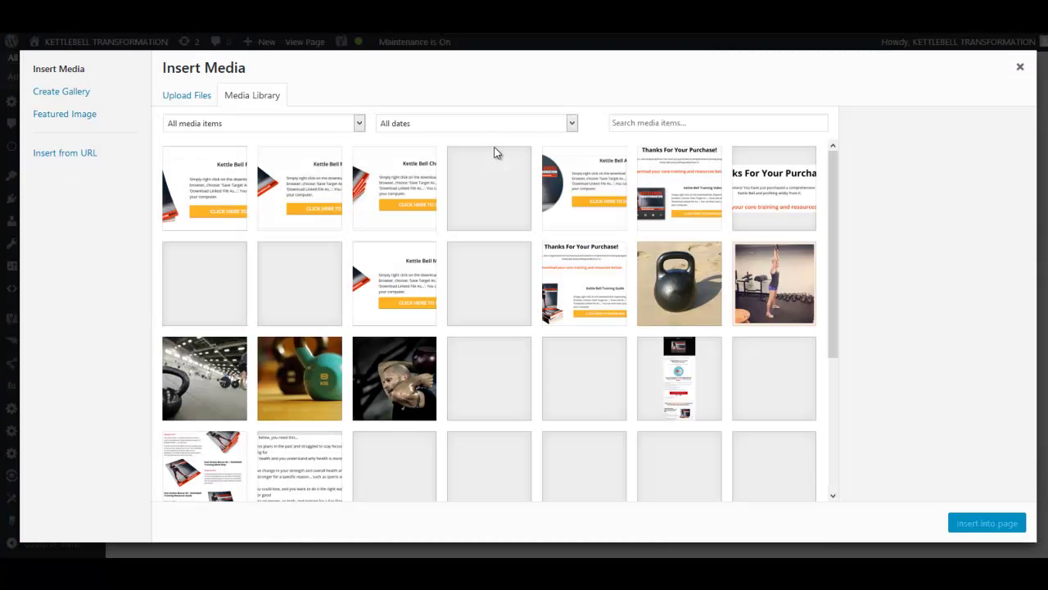
left_click(199, 392)
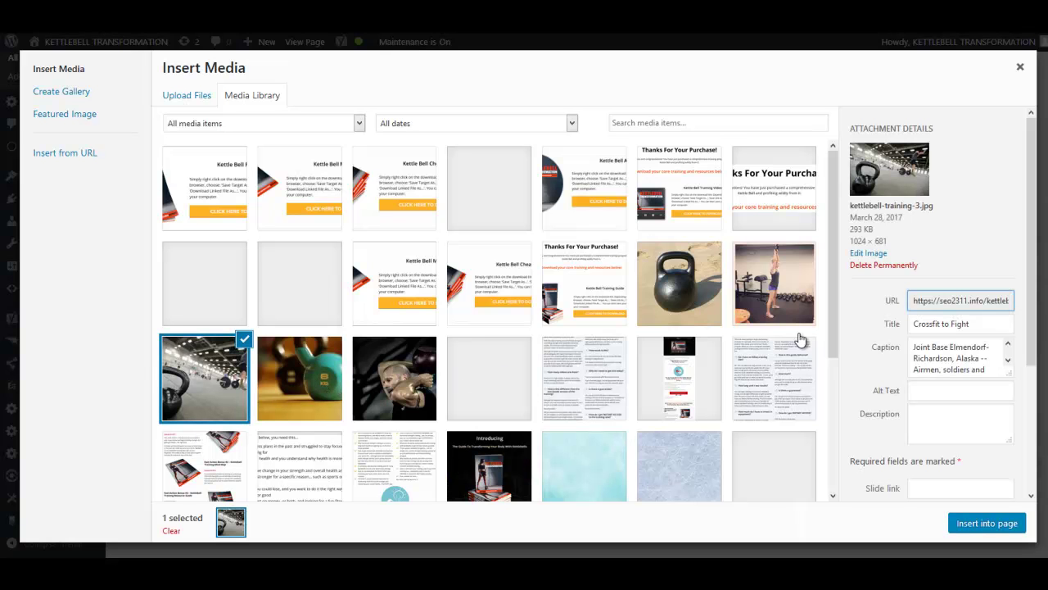
Clear the image's caption and paste "Kettlebell training exercises" as its alt text.
scroll(867, 405, "down", 2)
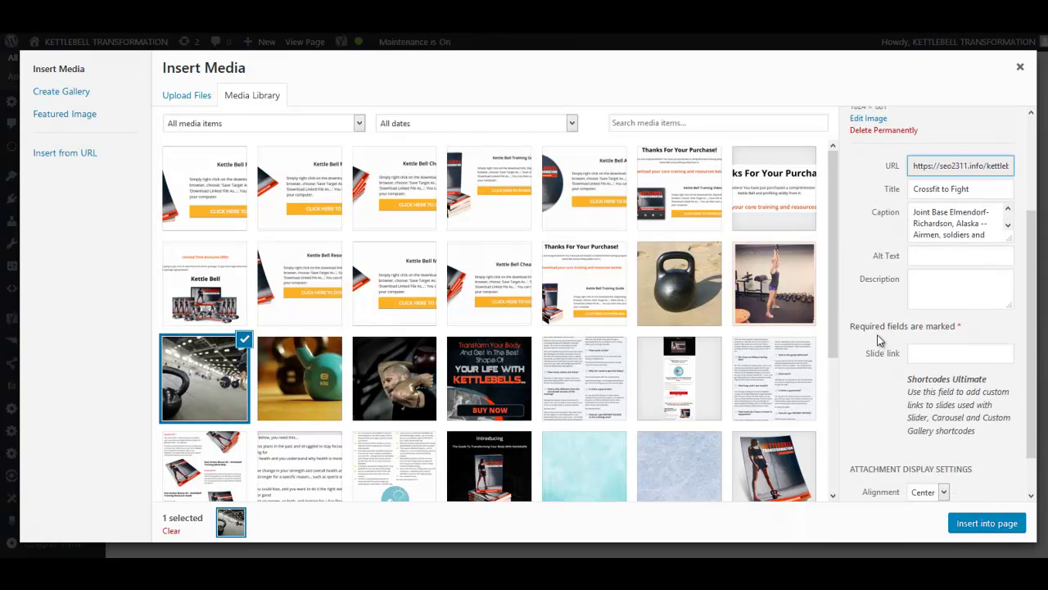
scroll(879, 340, "down", 1)
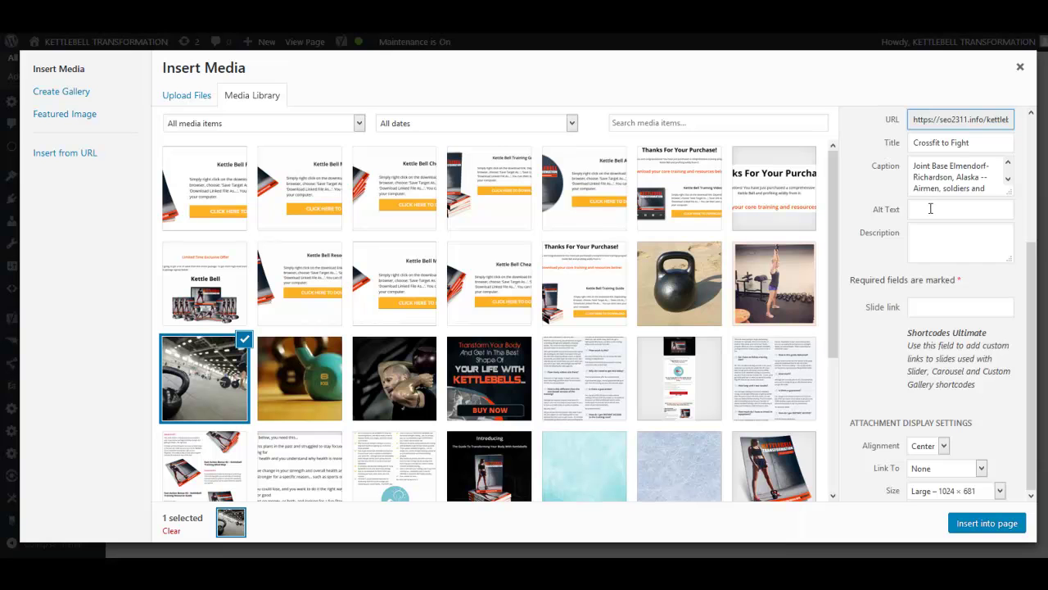
left_click_drag(915, 165, 1003, 205)
key("BackSpace")
left_click(922, 210)
right_click(923, 210)
left_click(934, 271)
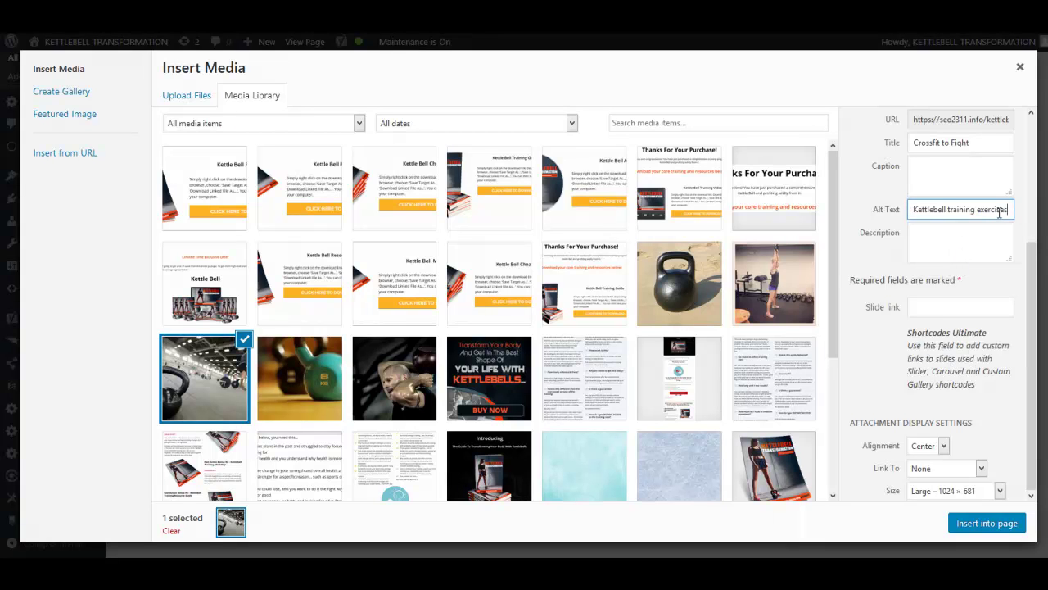
Paste "Kettlebell training exercises" as the image's description as well, matching the alt text.
left_click(942, 234)
right_click(938, 236)
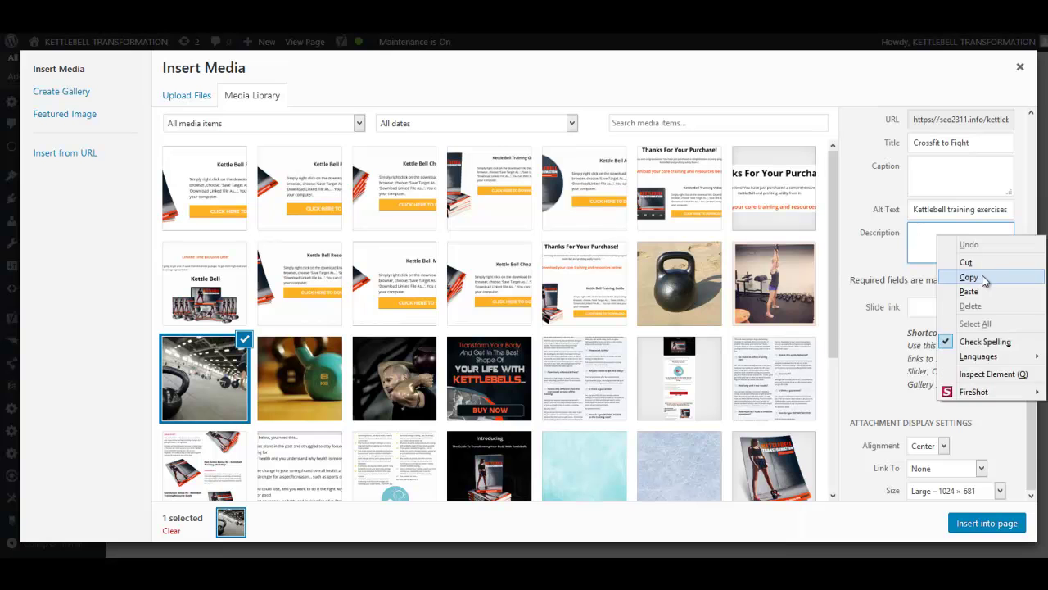
left_click(973, 290)
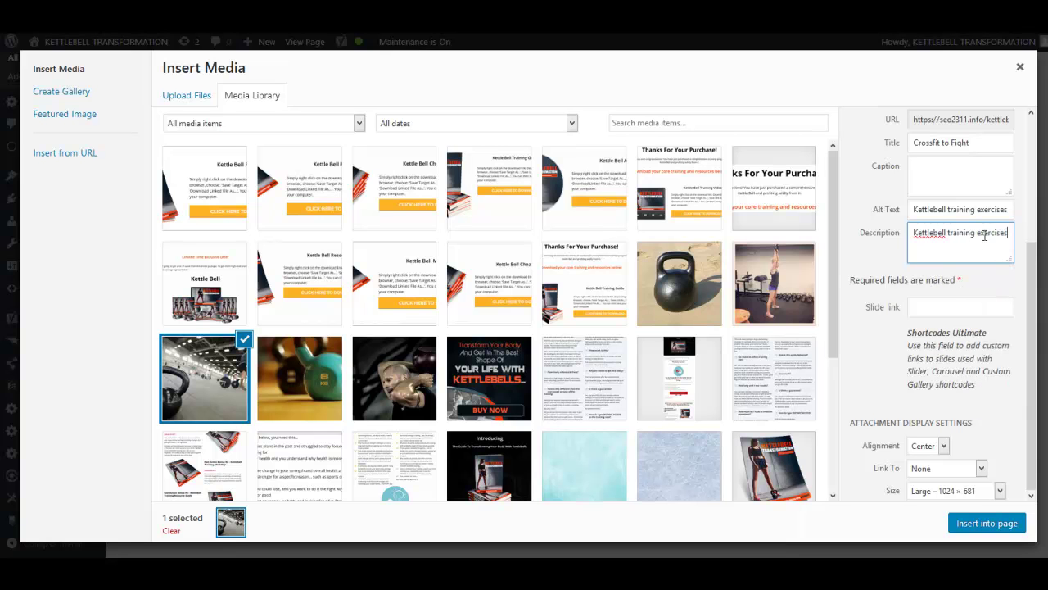
left_click_drag(914, 213, 1013, 211)
left_click(940, 211)
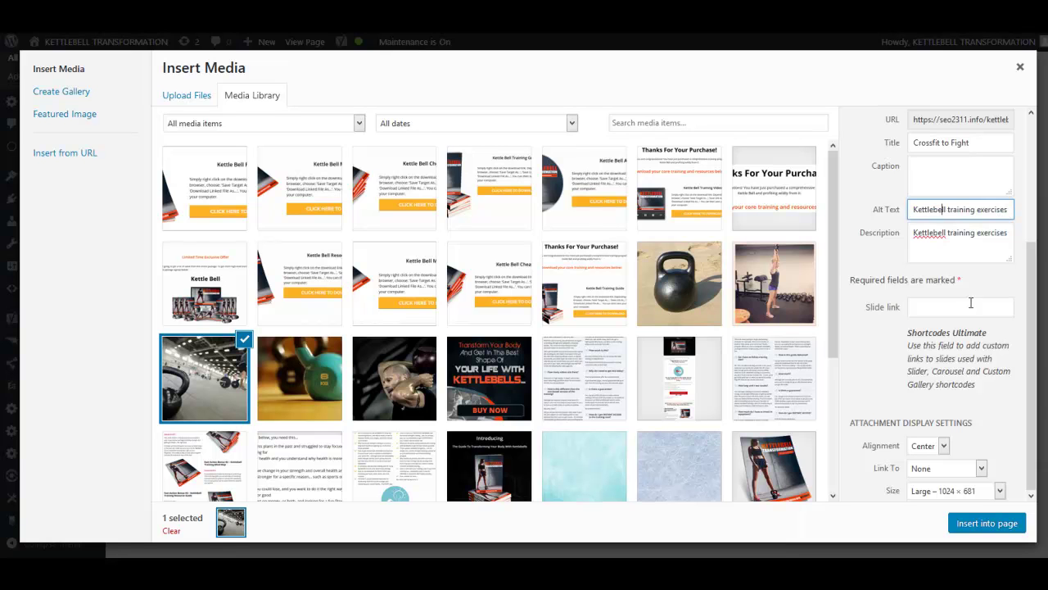
Set the image's alignment to Right and its size to Medium – 300 × 200, and insert it into the page.
left_click(942, 447)
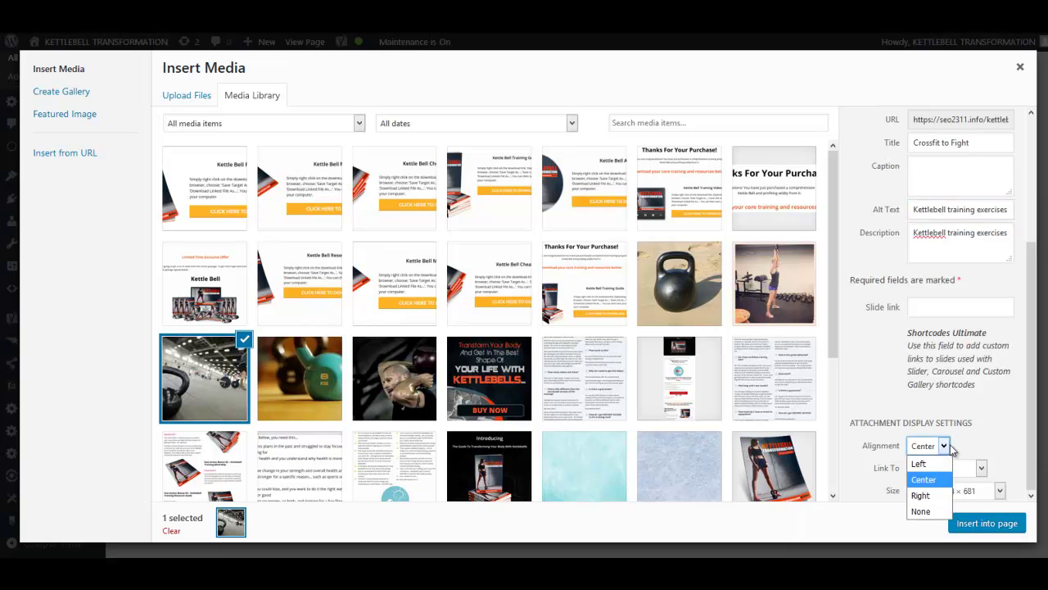
left_click(922, 494)
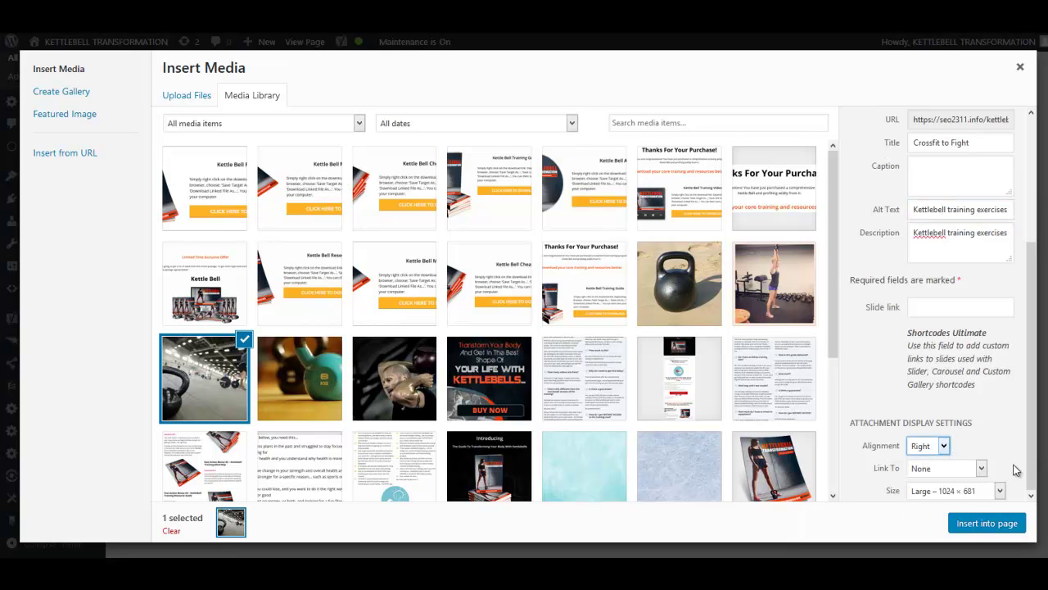
left_click(1000, 492)
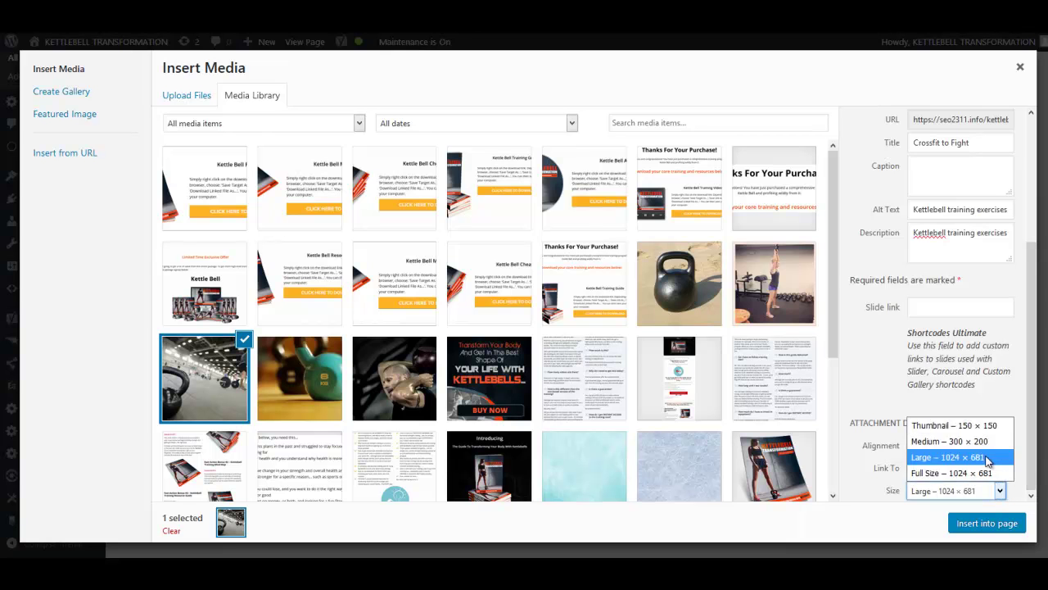
left_click(975, 442)
left_click(988, 525)
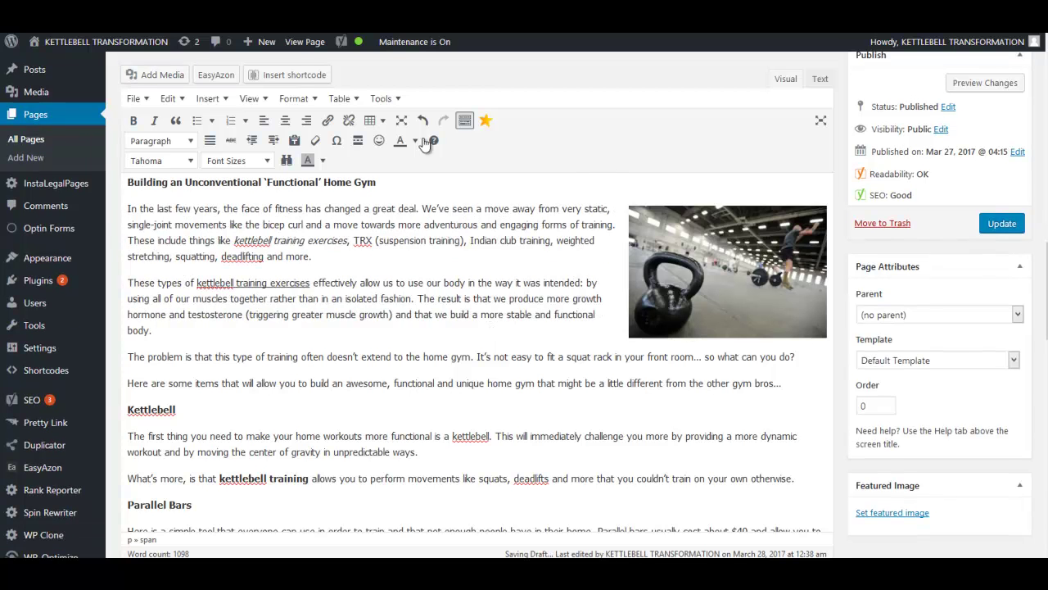
Open the live site's home page in a new browser tab and go to its Recent Reviews and Articles list.
right_click(117, 49)
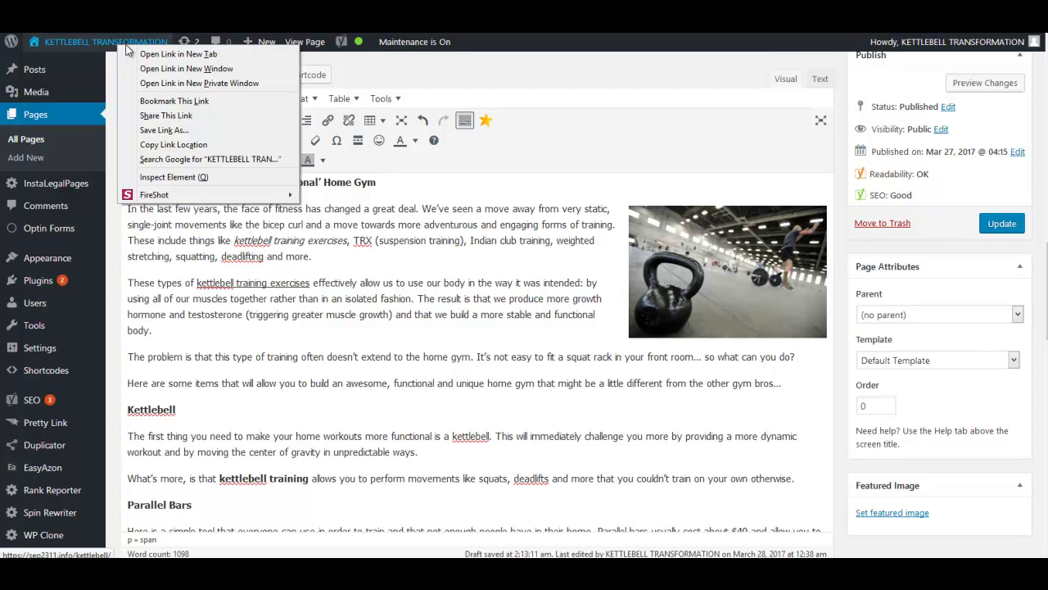
left_click(158, 55)
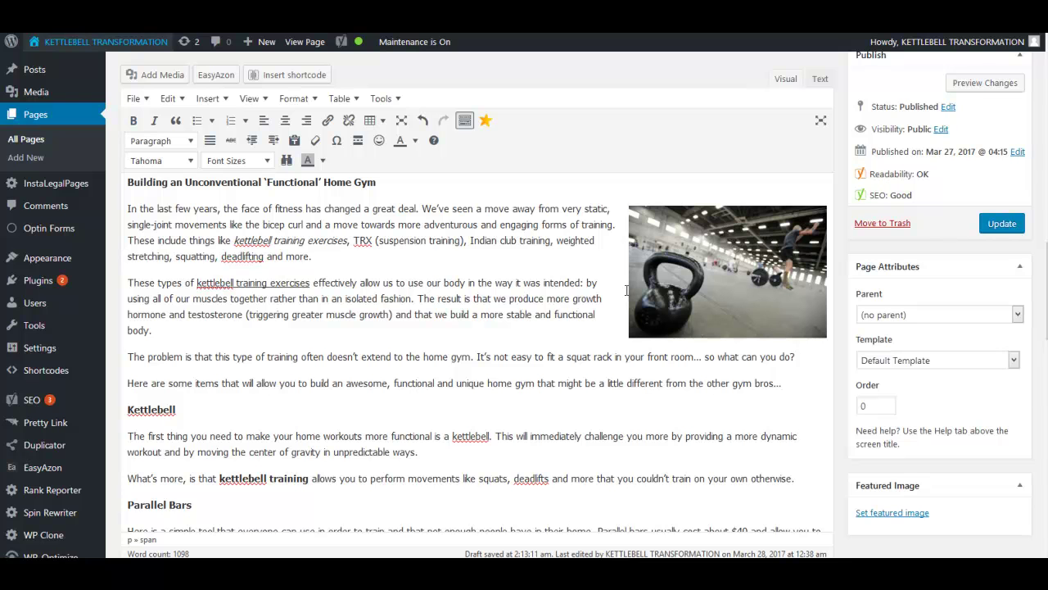
scroll(628, 284, "down", 10)
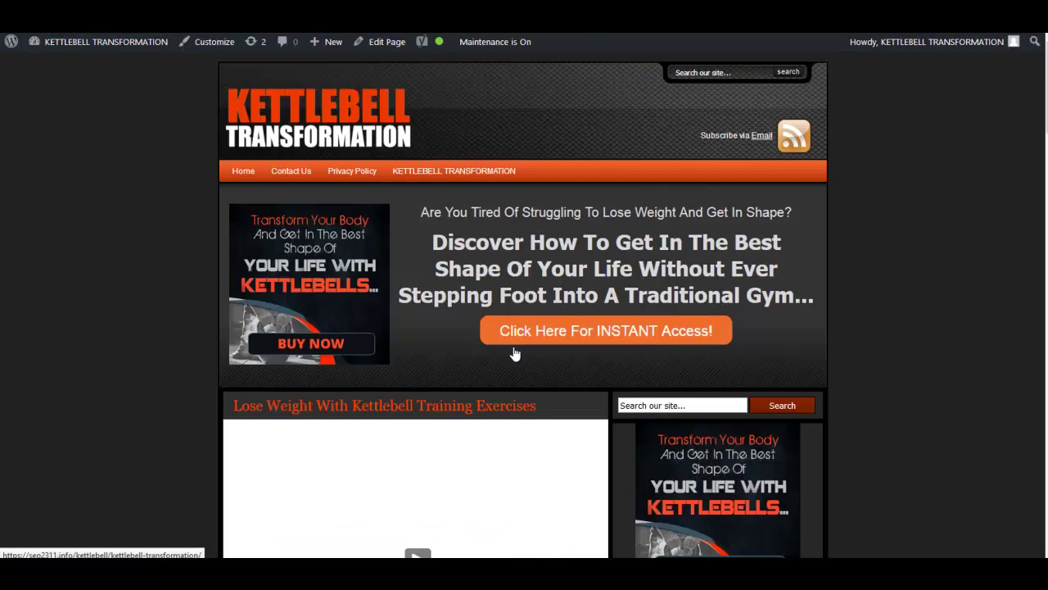
scroll(782, 314, "down", 10)
scroll(865, 321, "down", 7)
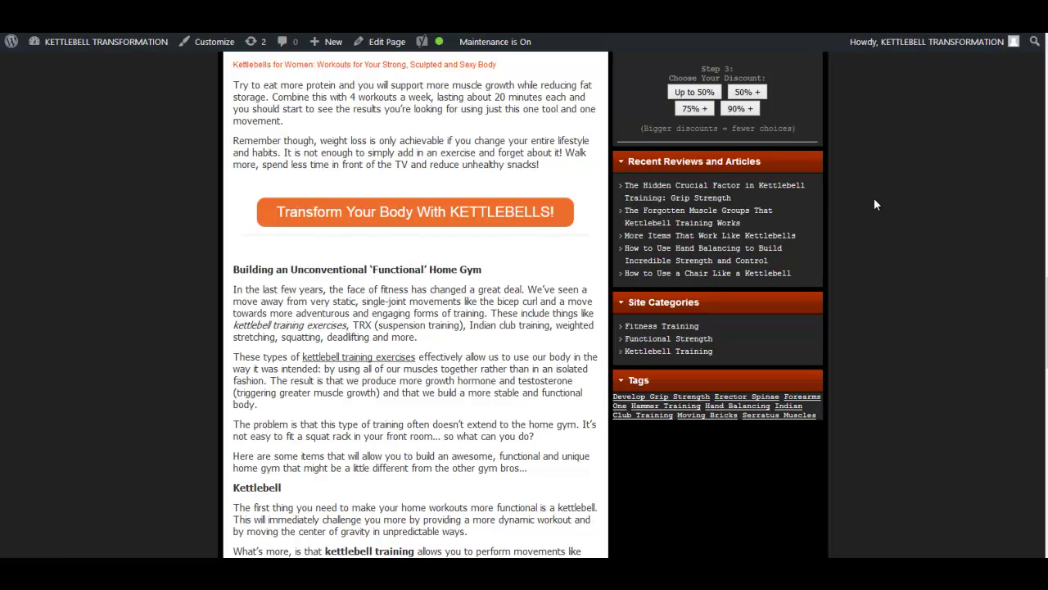
Copy the link address of "The Hidden Crucial Factor in Kettlebell Training: Grip Strength" and return to the page editor.
right_click(702, 191)
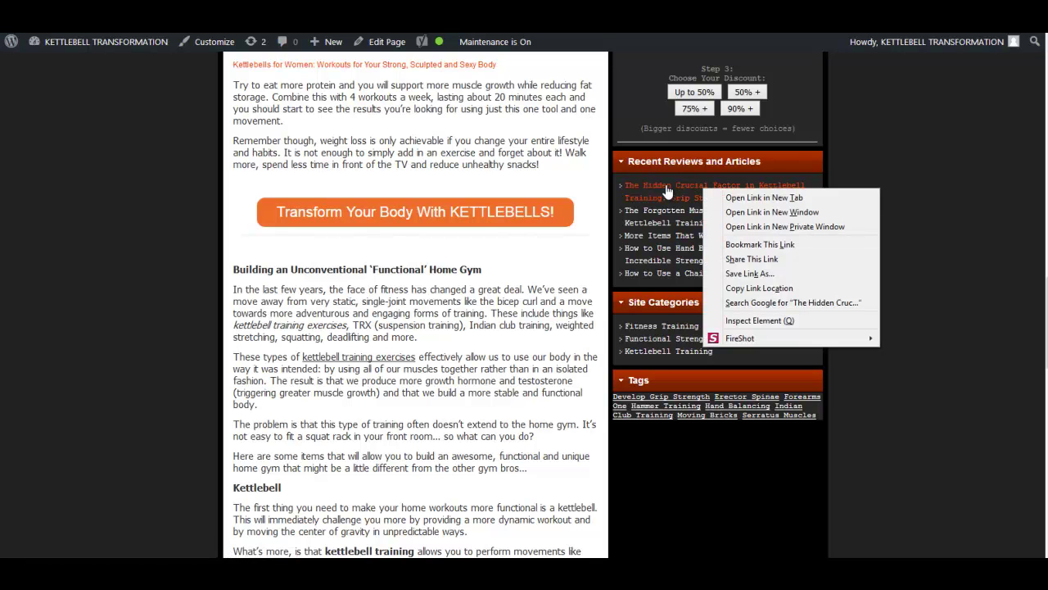
left_click(751, 288)
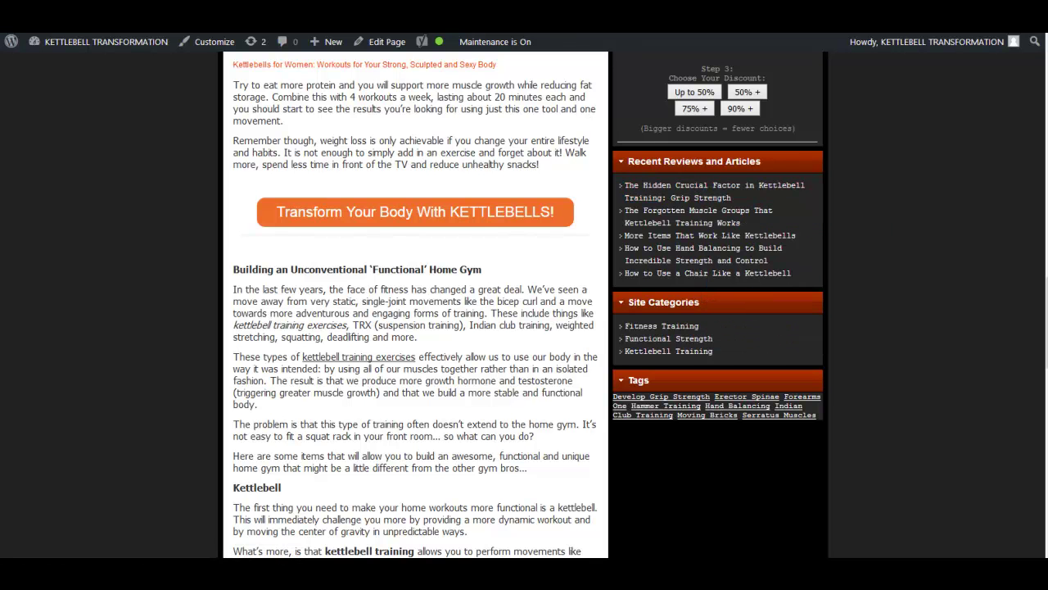
left_click(107, 10)
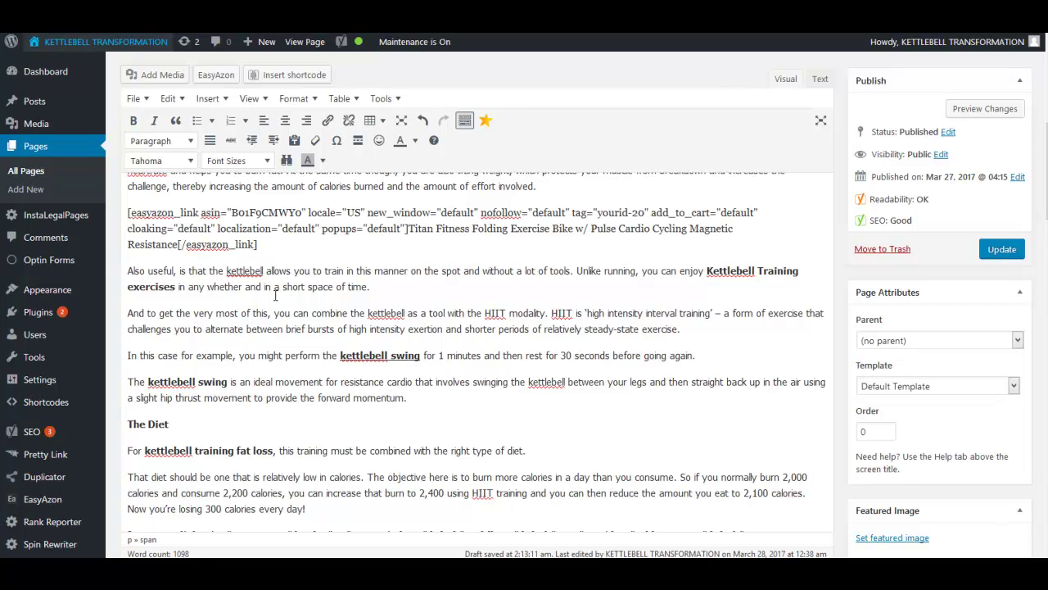
Link the word "kettlebell" in the paragraph beginning "Also useful" to the copied grip strength article address.
left_click_drag(227, 272, 265, 277)
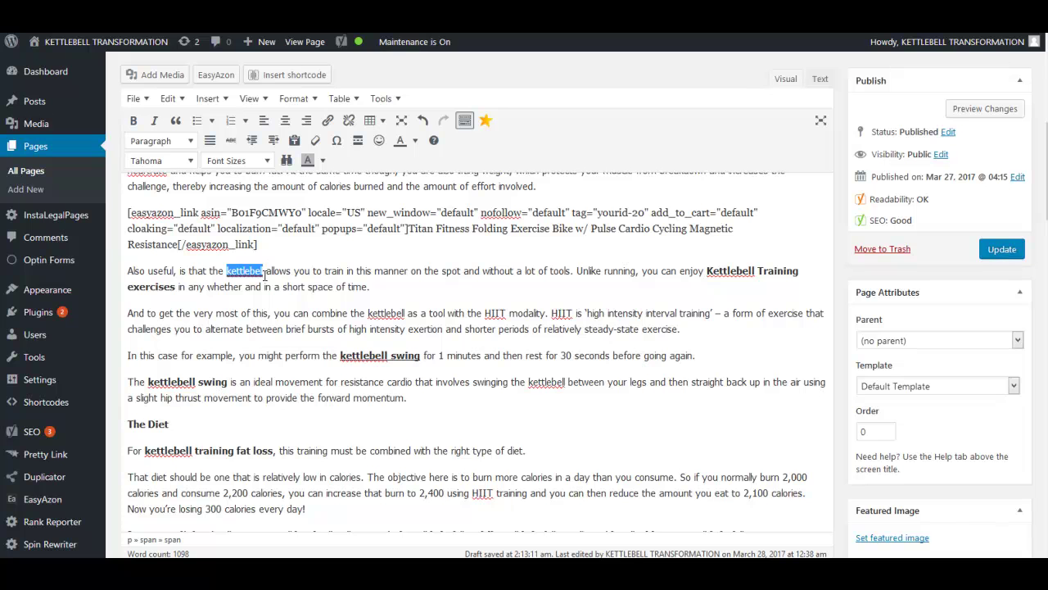
left_click(327, 121)
key("ctrl+v")
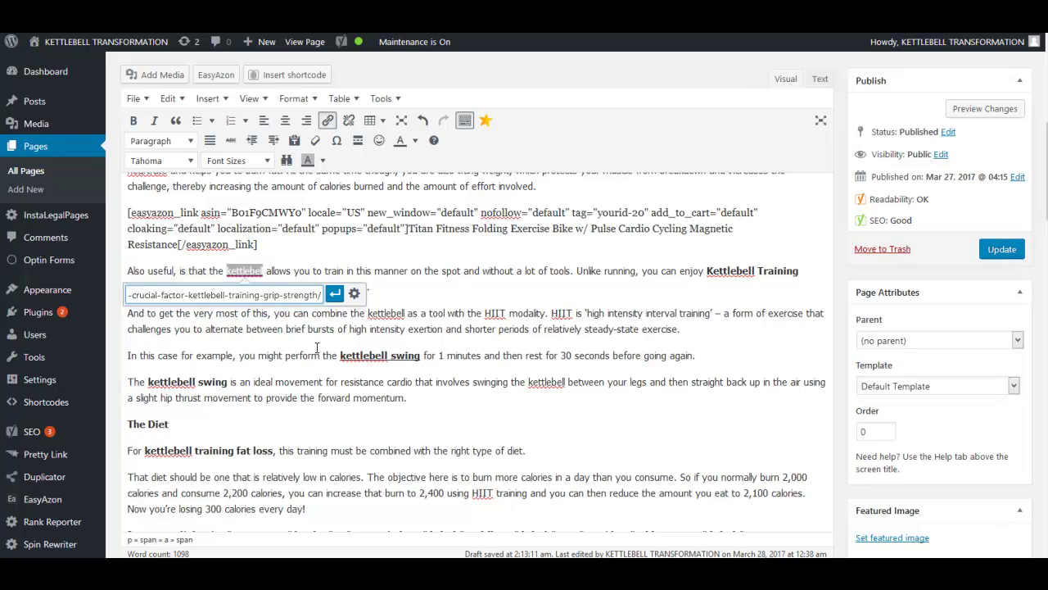
left_click(335, 293)
left_click(277, 394)
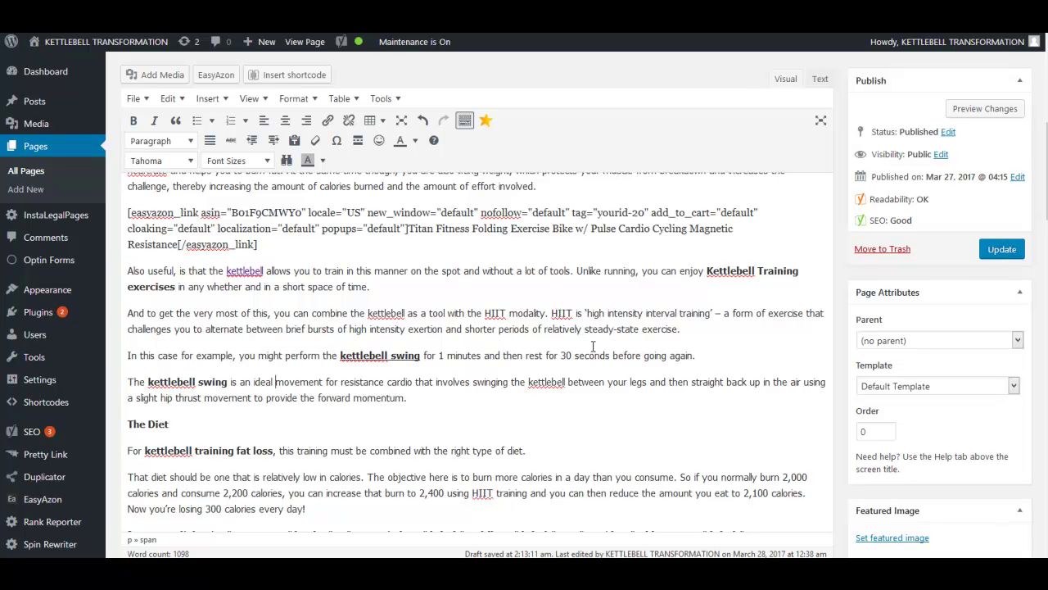
Update the page with the new link and review the keyword report in SEO Rank Reporter.
scroll(593, 346, "down", 5)
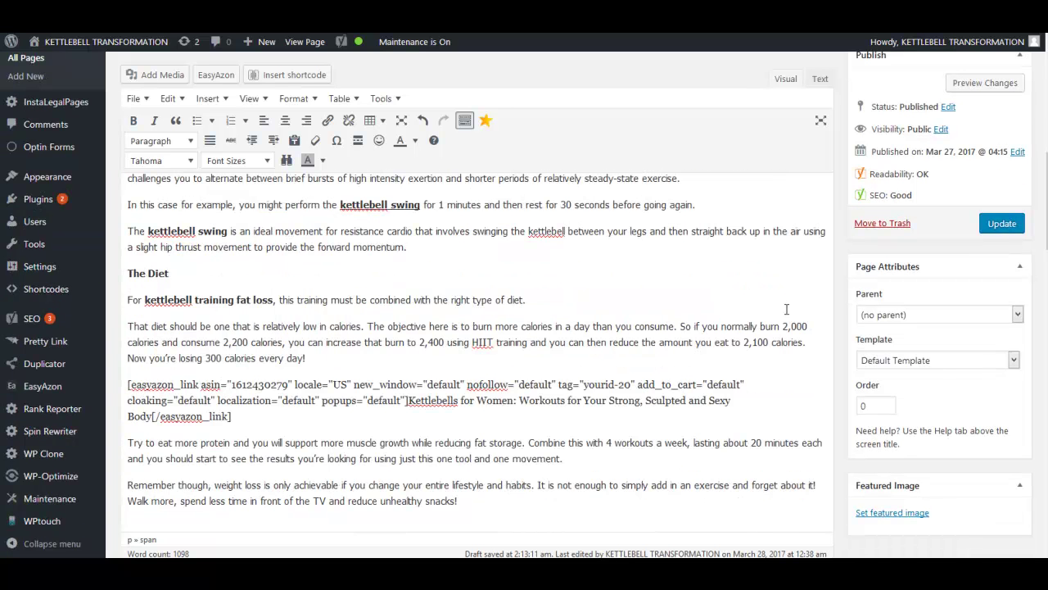
scroll(811, 311, "down", 3)
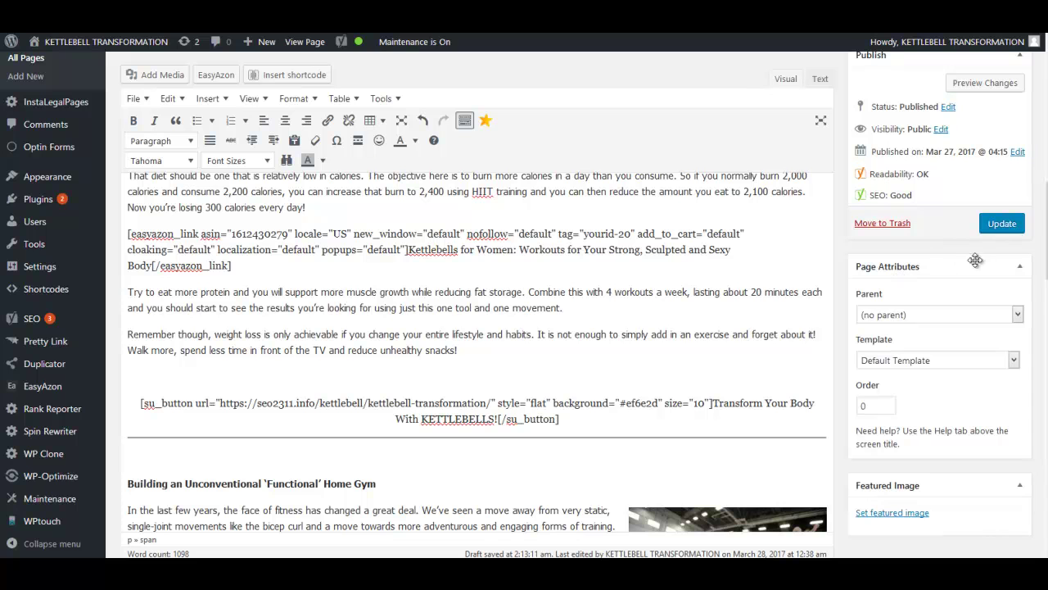
left_click(1001, 226)
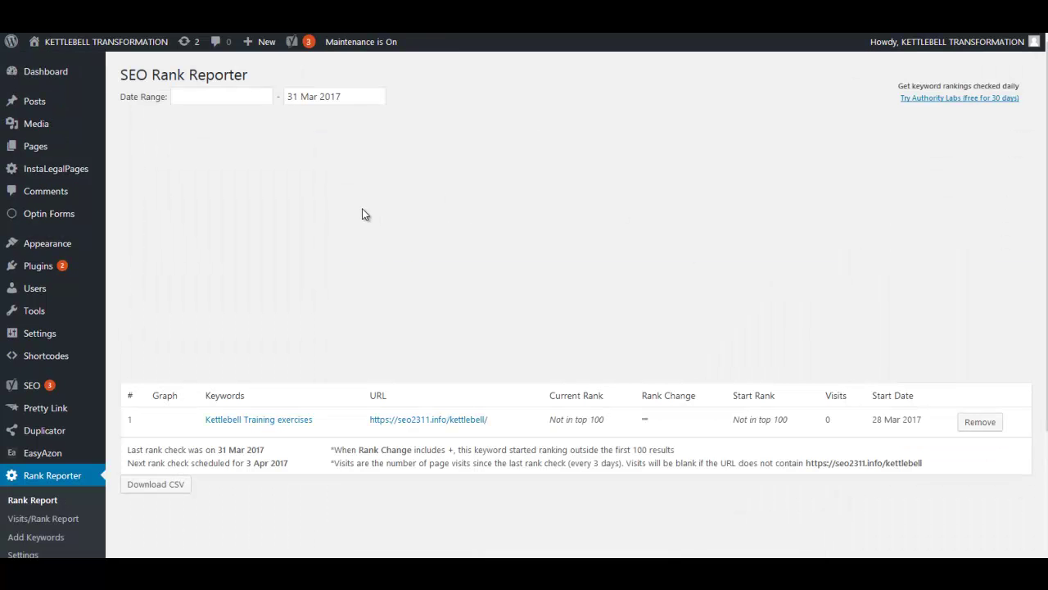
scroll(344, 225, "down", 2)
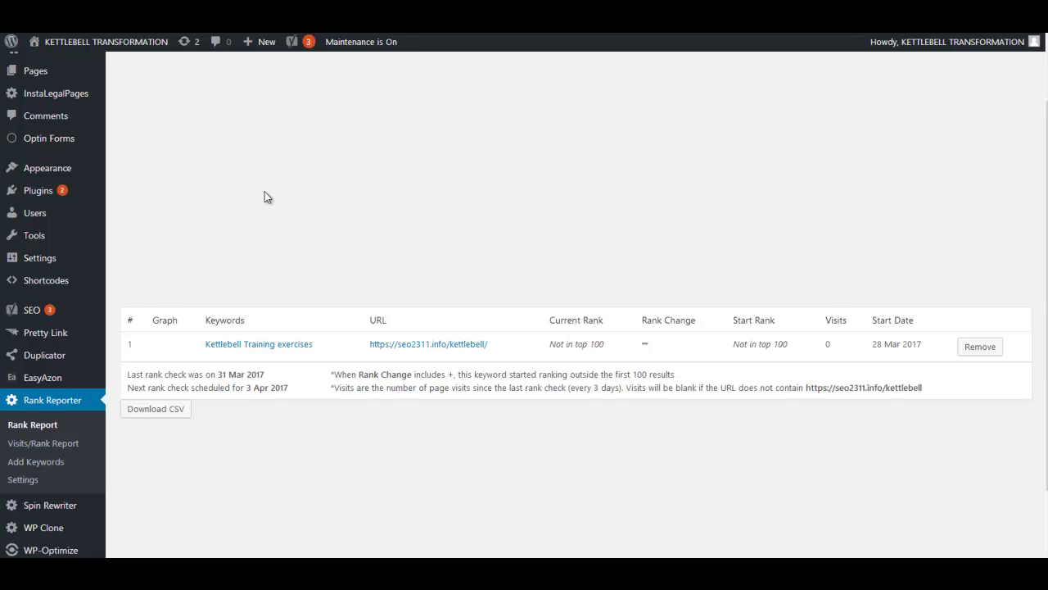
scroll(265, 197, "up", 3)
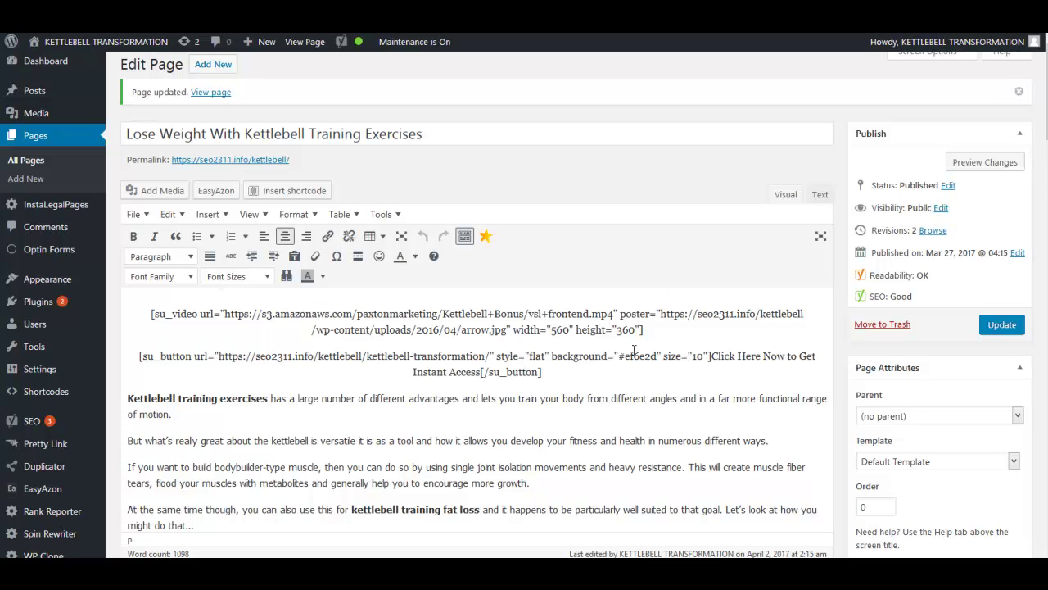
Open Rank Reporter in a new browser tab and copy "kettlebell training fat loss" from the page's introductory text.
scroll(49, 490, "down", 1)
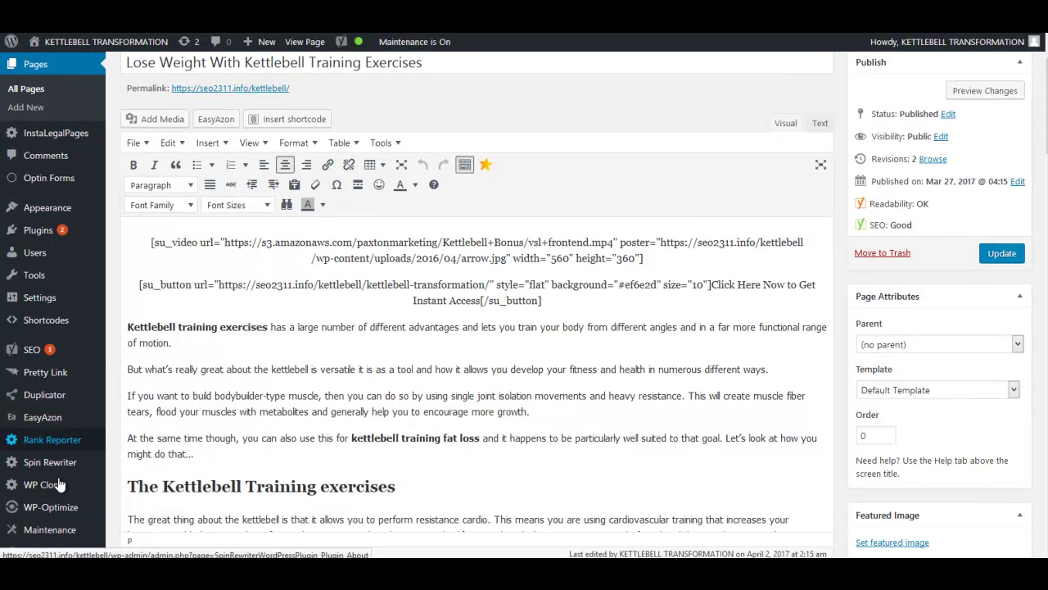
mouse_move(50, 443)
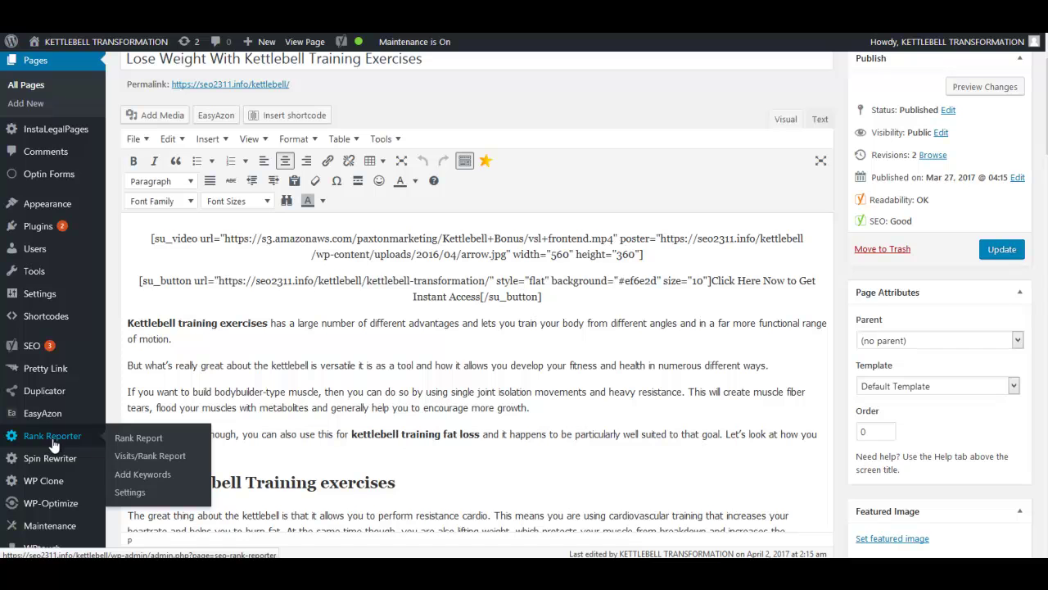
right_click(138, 479)
left_click(202, 329)
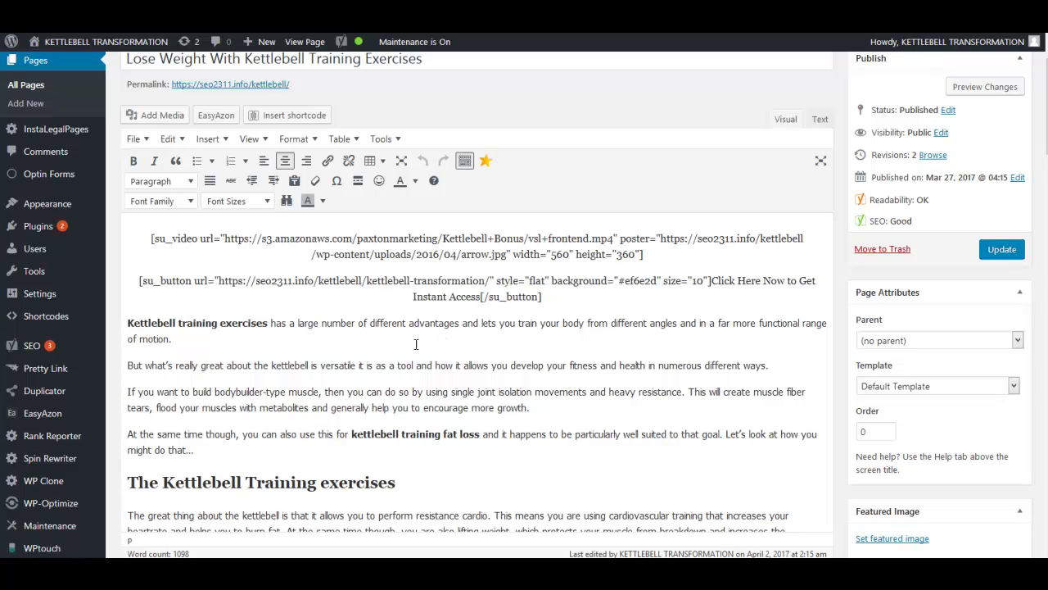
left_click_drag(352, 434, 480, 434)
key("ctrl+c")
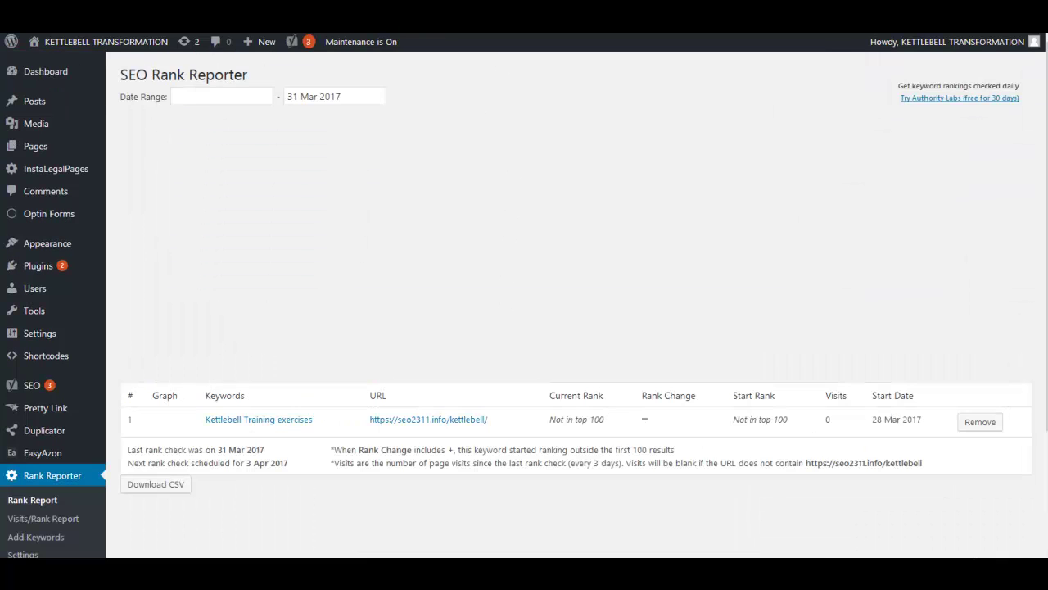
Go to Rank Reporter's Add Keywords page and paste "kettlebell training fat loss" as the keyword.
scroll(419, 237, "down", 3)
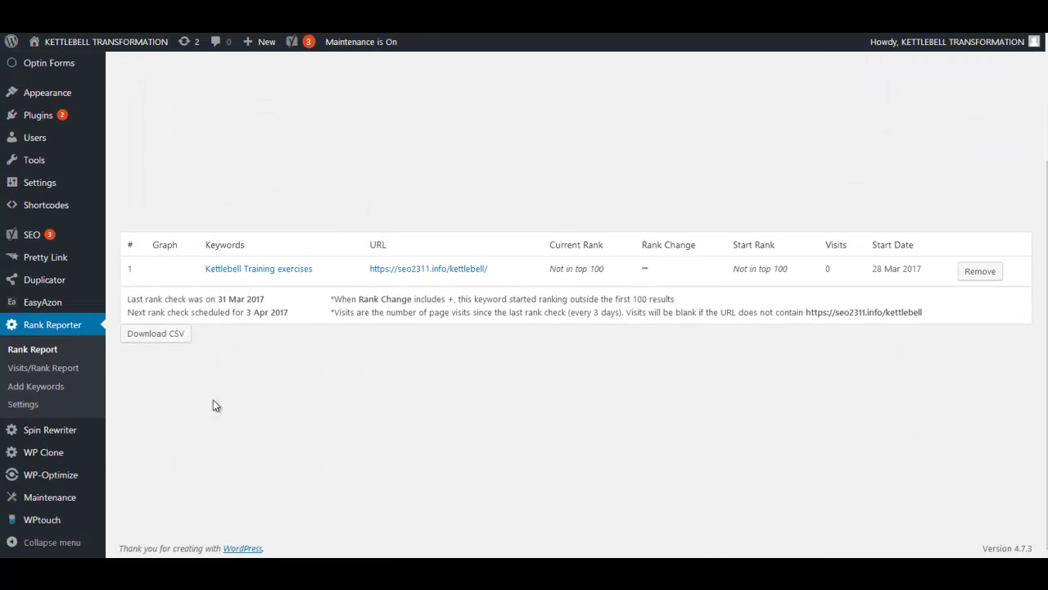
left_click(46, 387)
left_click(334, 110)
right_click(333, 111)
left_click(385, 166)
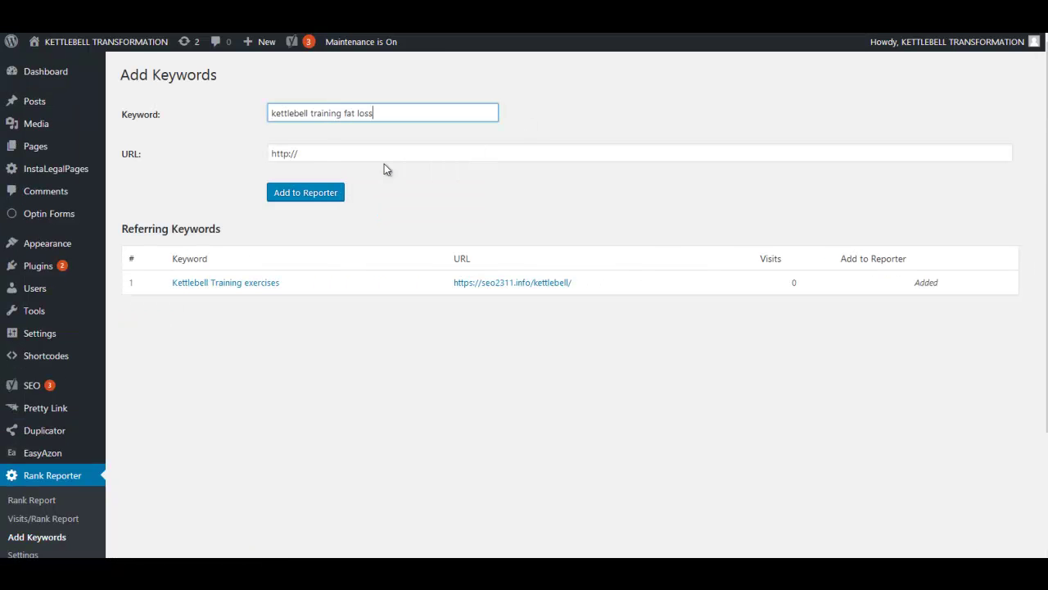
right_click(105, 49)
left_click(306, 164)
left_click_drag(296, 155, 248, 157)
type("https://seo2311.info/kettlebell/")
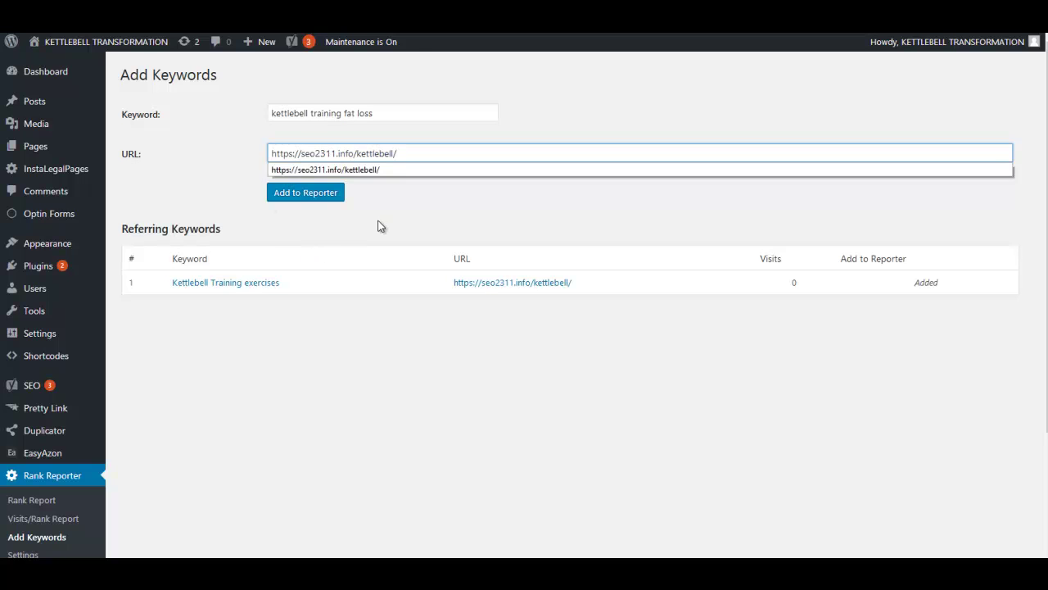
left_click(457, 213)
left_click(301, 193)
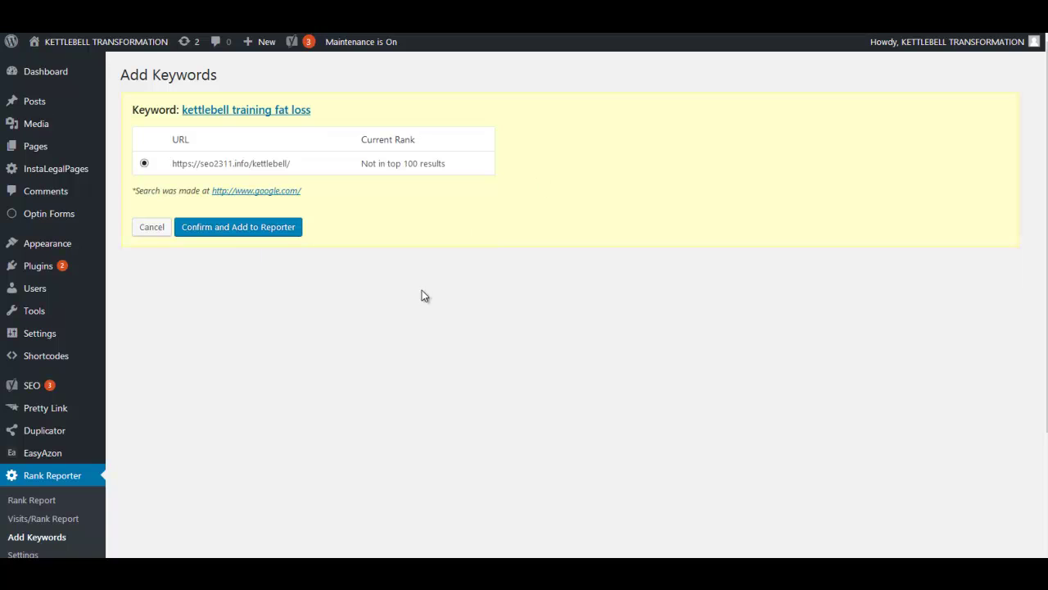
left_click(221, 232)
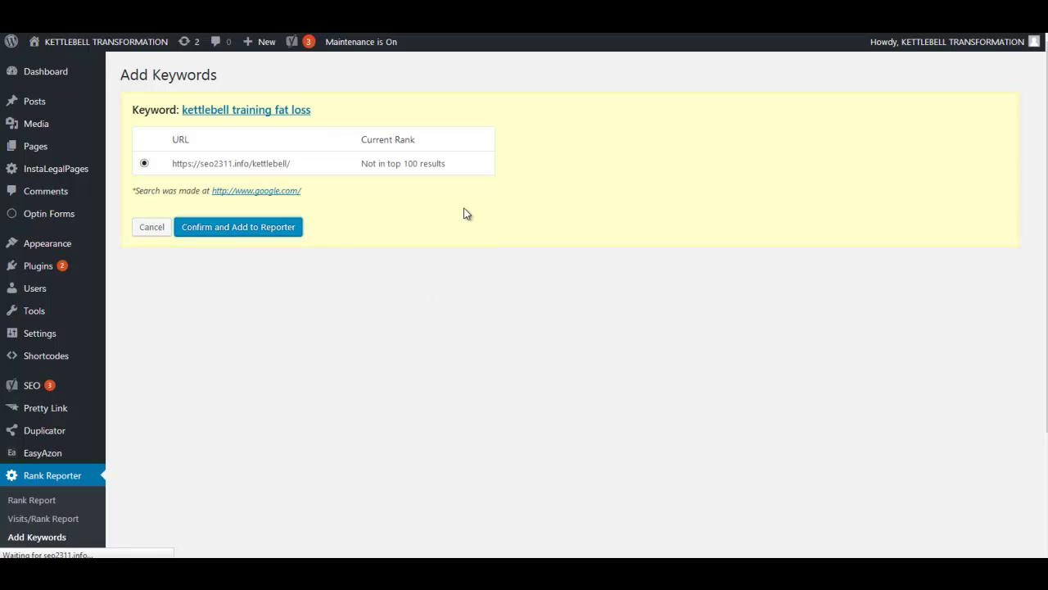
Review the tracked keywords in Rank Reporter and the kettlebell page's Yoast SEO analysis.
scroll(479, 310, "down", 2)
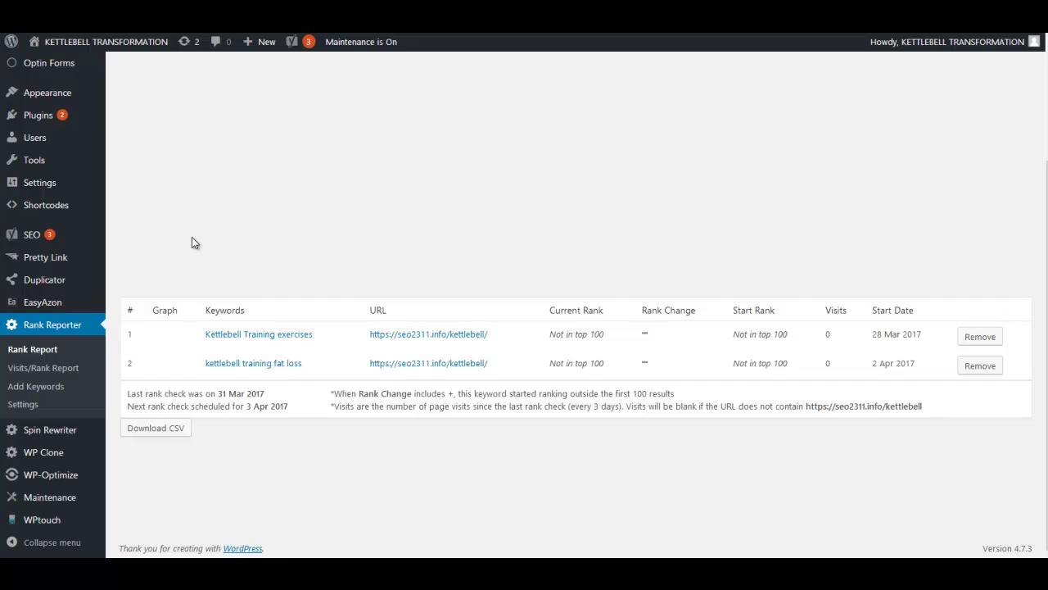
scroll(194, 242, "up", 1)
scroll(193, 242, "up", 1)
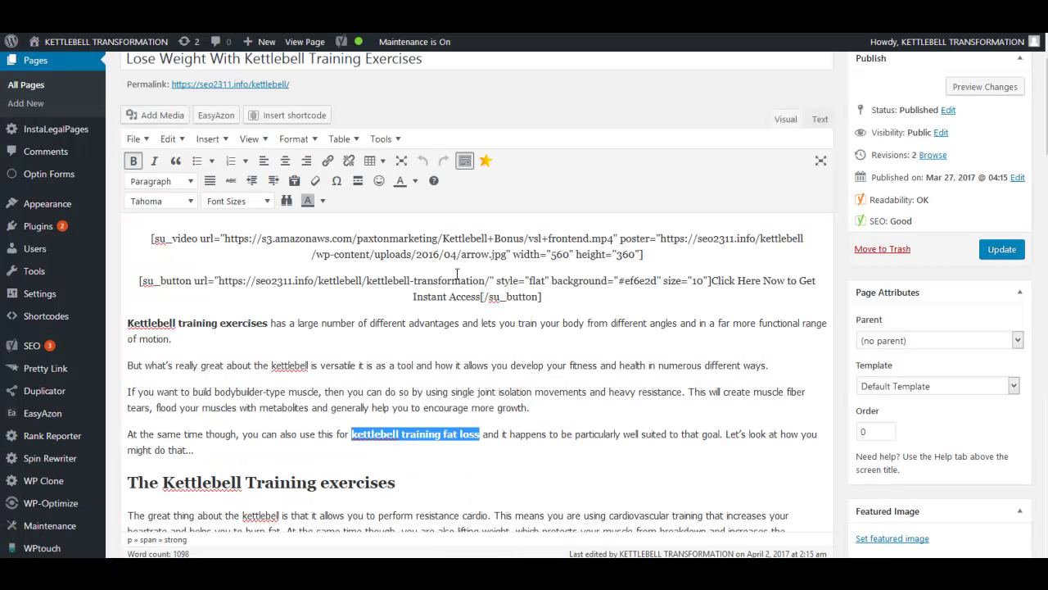
scroll(838, 337, "down", 20)
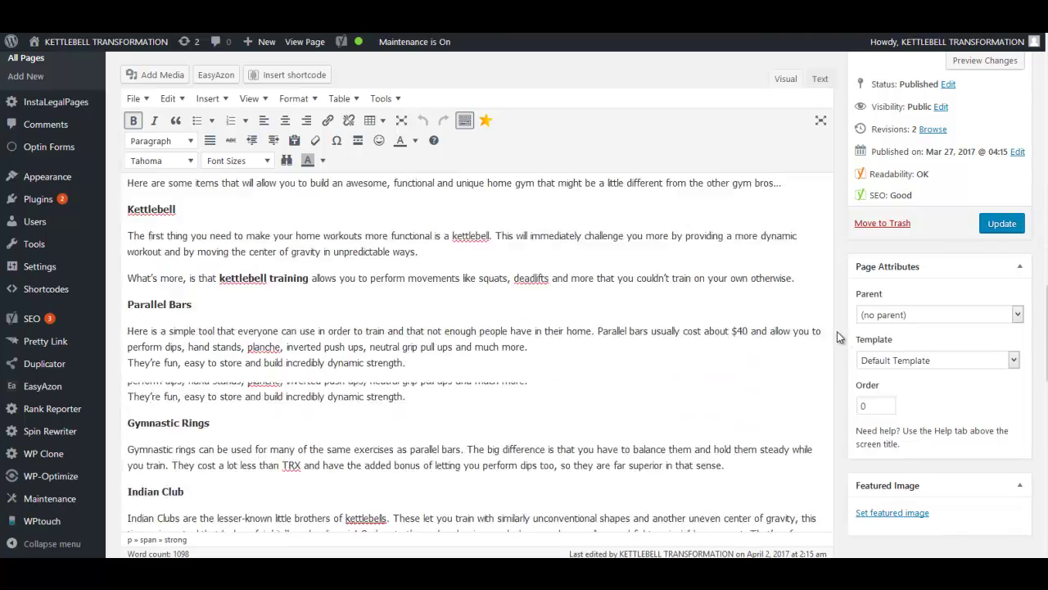
scroll(835, 336, "down", 3)
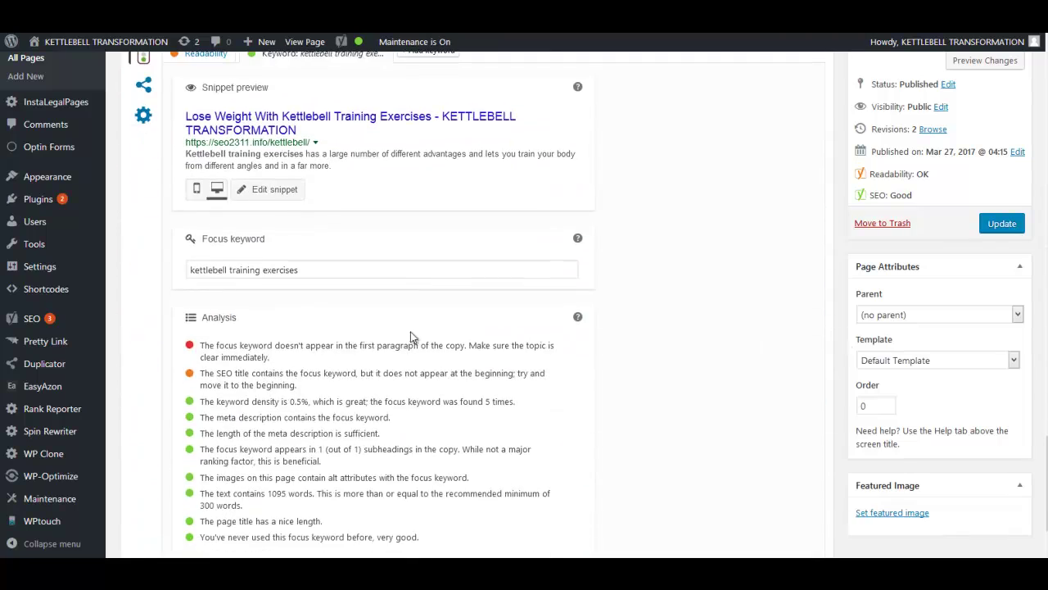
scroll(762, 285, "up", 4)
scroll(762, 286, "up", 15)
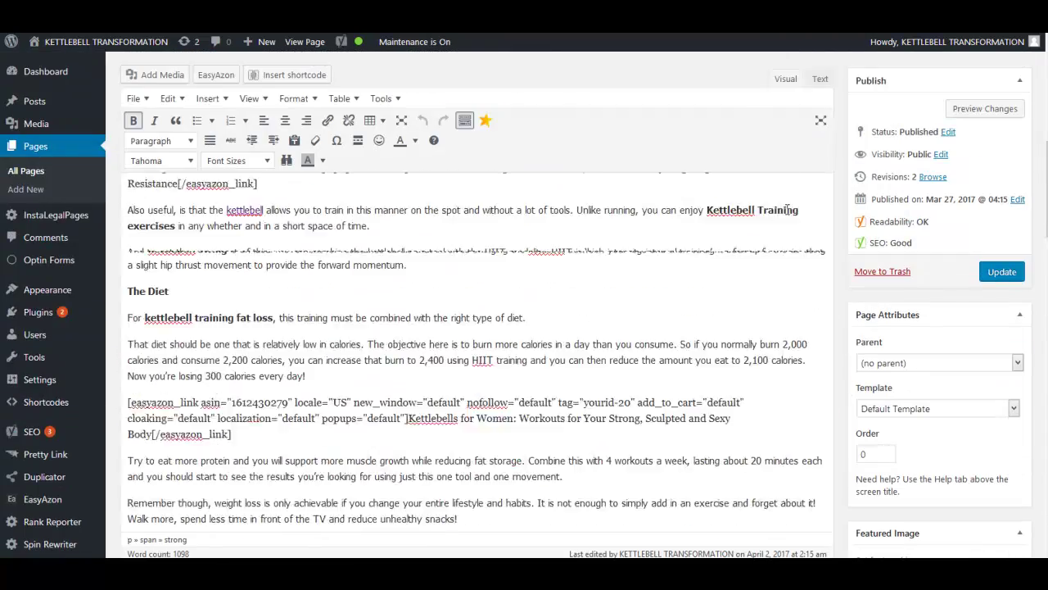
Go to the site's posts list and open the "Researched Good Keywords" spreadsheet from the Keywords folder on the computer.
left_click(36, 106)
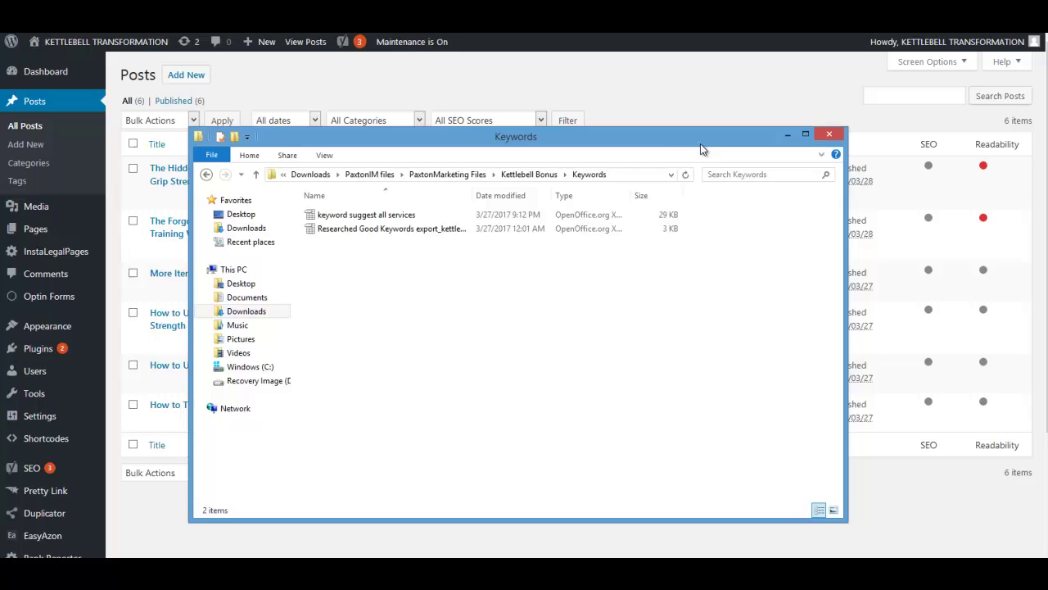
left_click_drag(665, 140, 683, 106)
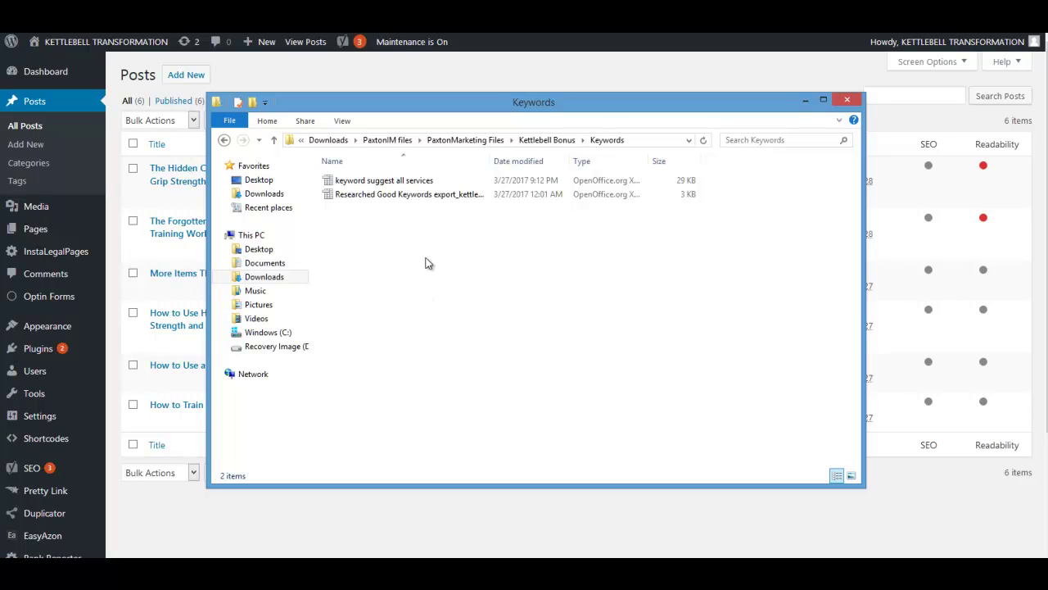
left_click(348, 197)
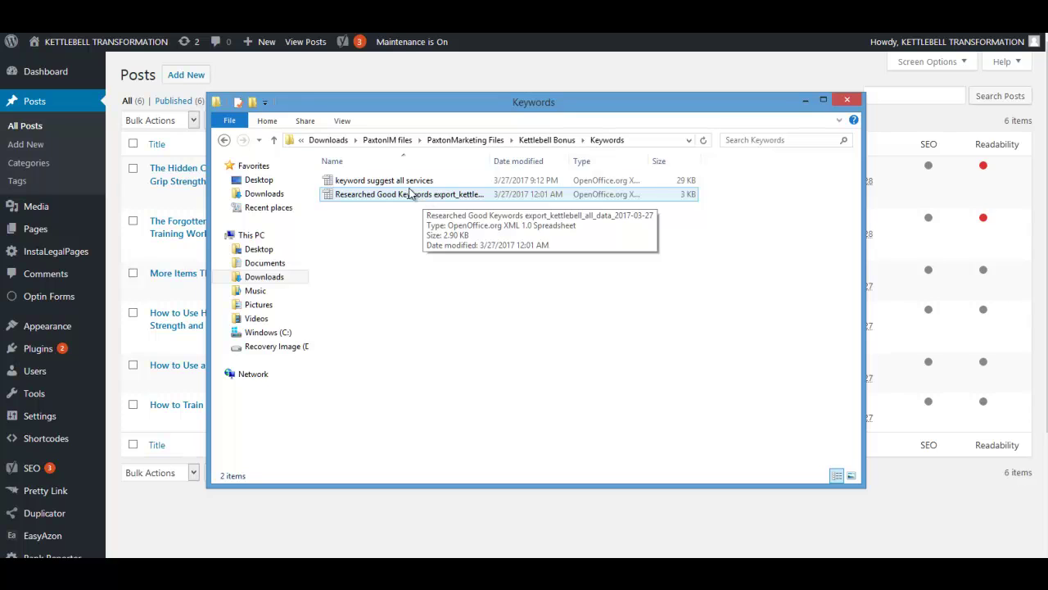
left_click(398, 180)
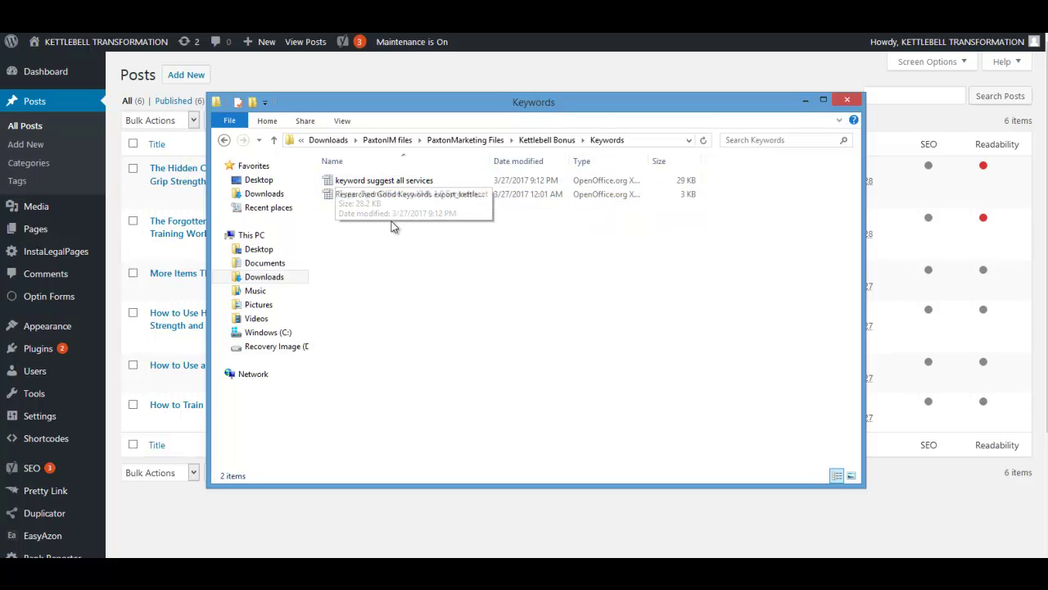
left_click(415, 196)
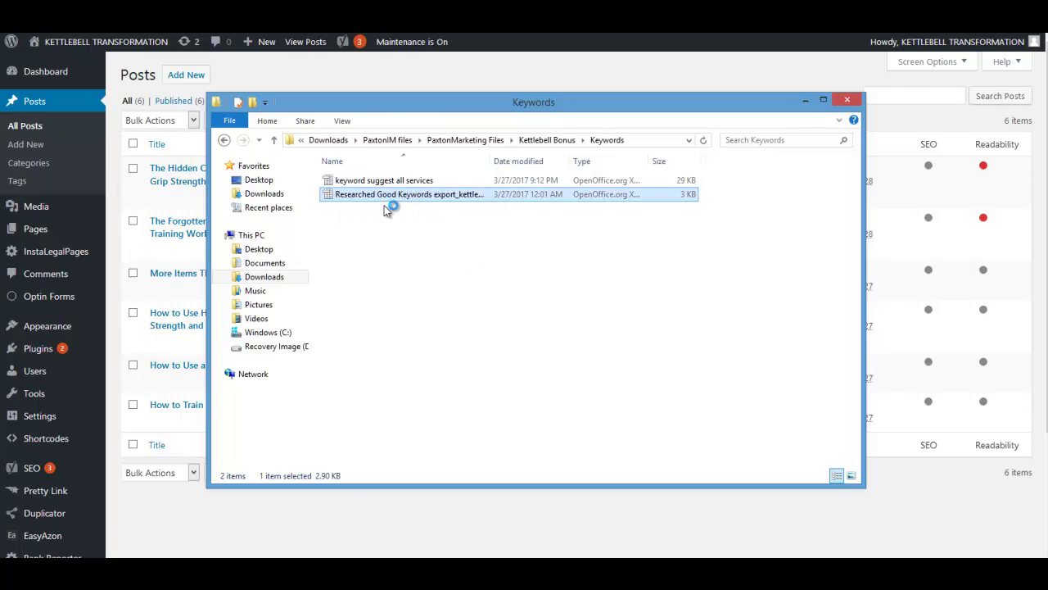
double_click(385, 198)
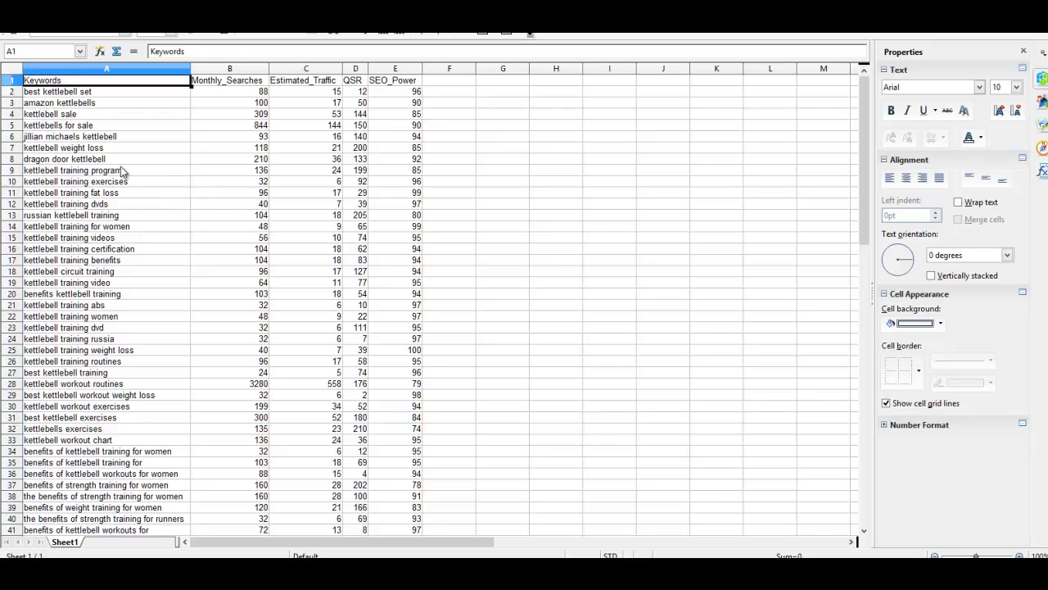
Copy the keyword "kettlebell training program" from cell A9 and return to the WordPress posts list.
left_click(67, 170)
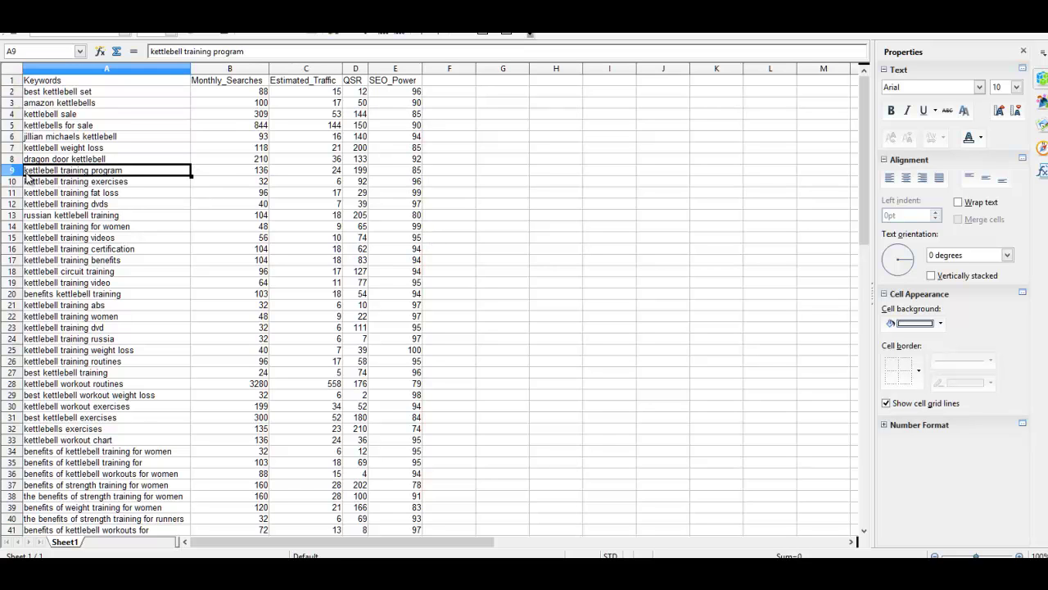
right_click(86, 175)
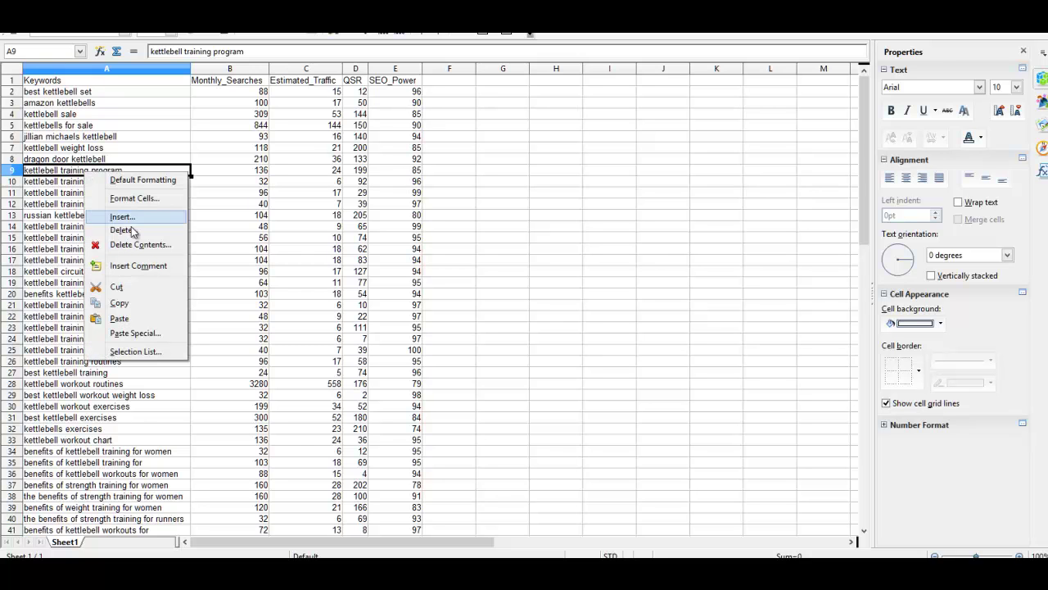
left_click(120, 303)
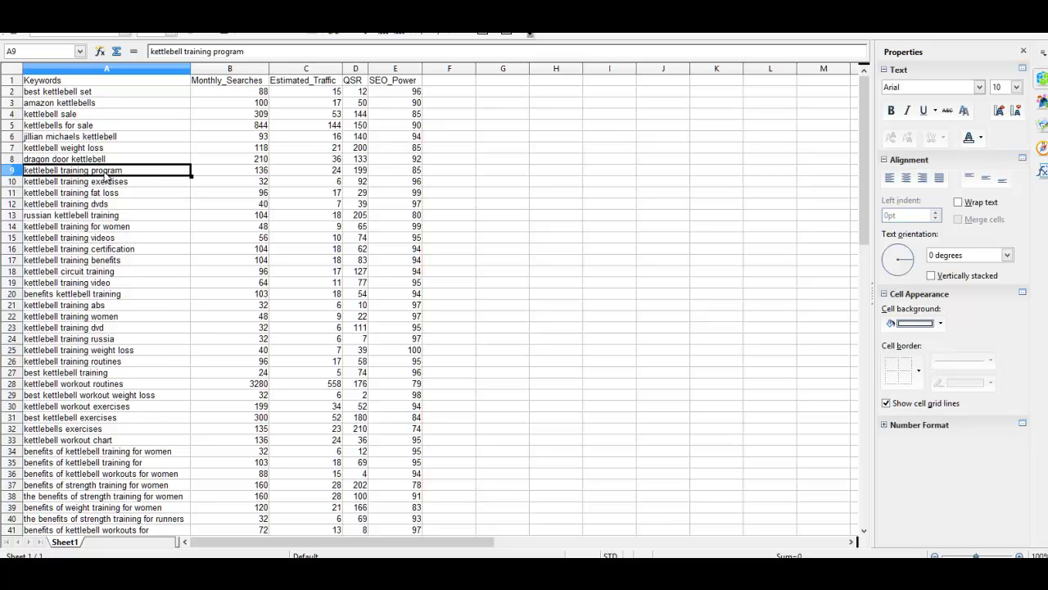
left_click(147, 547)
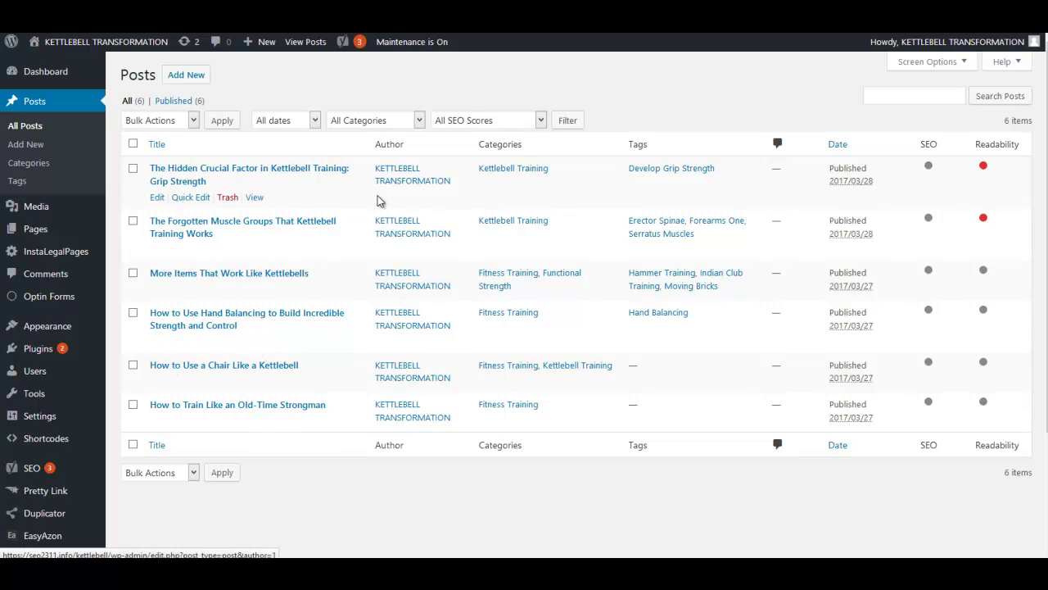
Edit "The Hidden Crucial Factor in Kettlebell Training: Grip Strength" and paste "kettlebell training program" above its first paragraph.
left_click(293, 177)
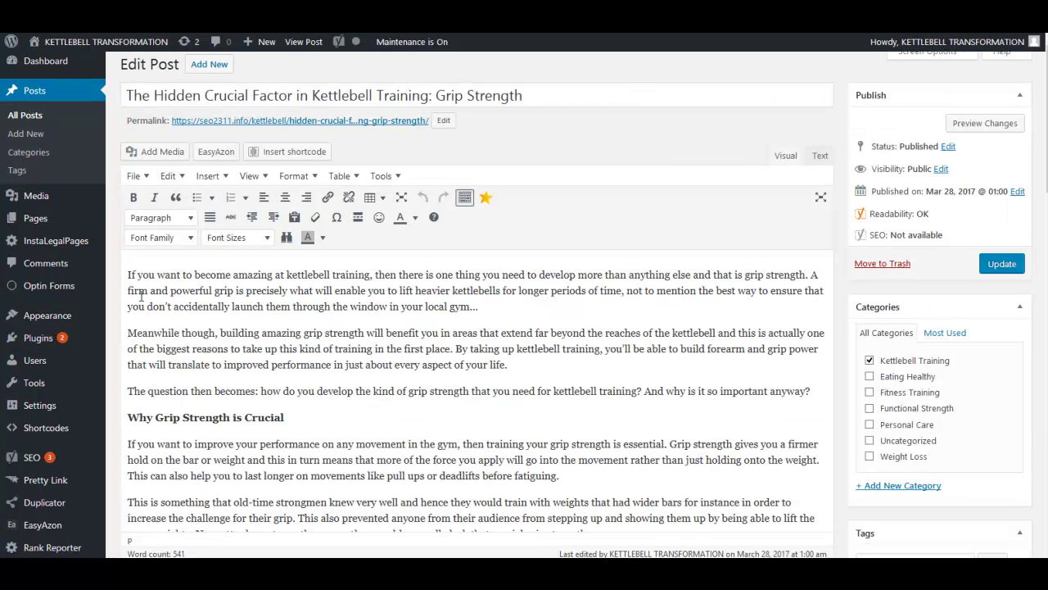
left_click(129, 274)
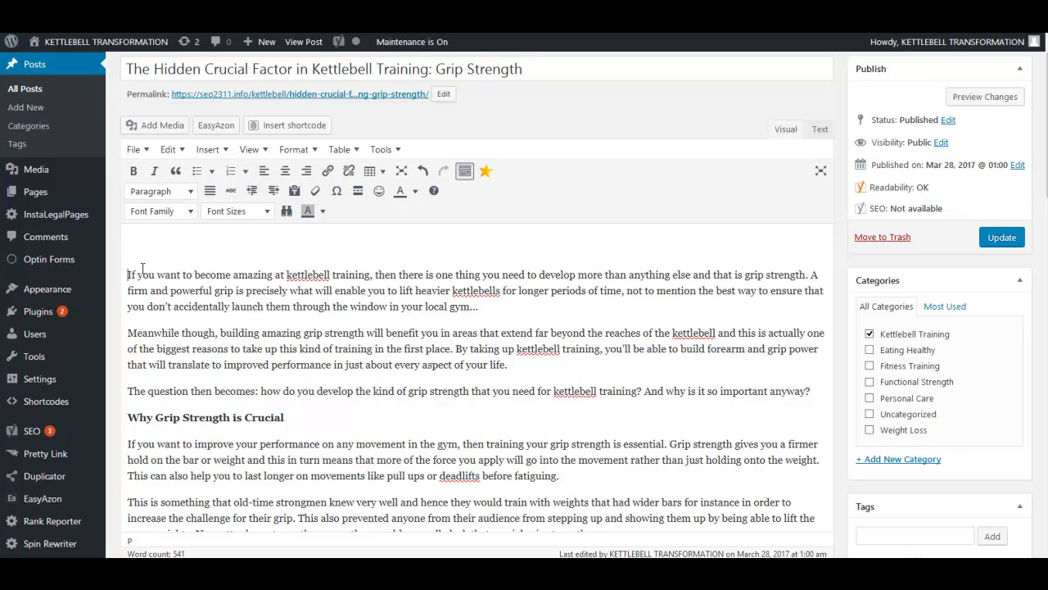
left_click(136, 245)
type("kettlebell training program")
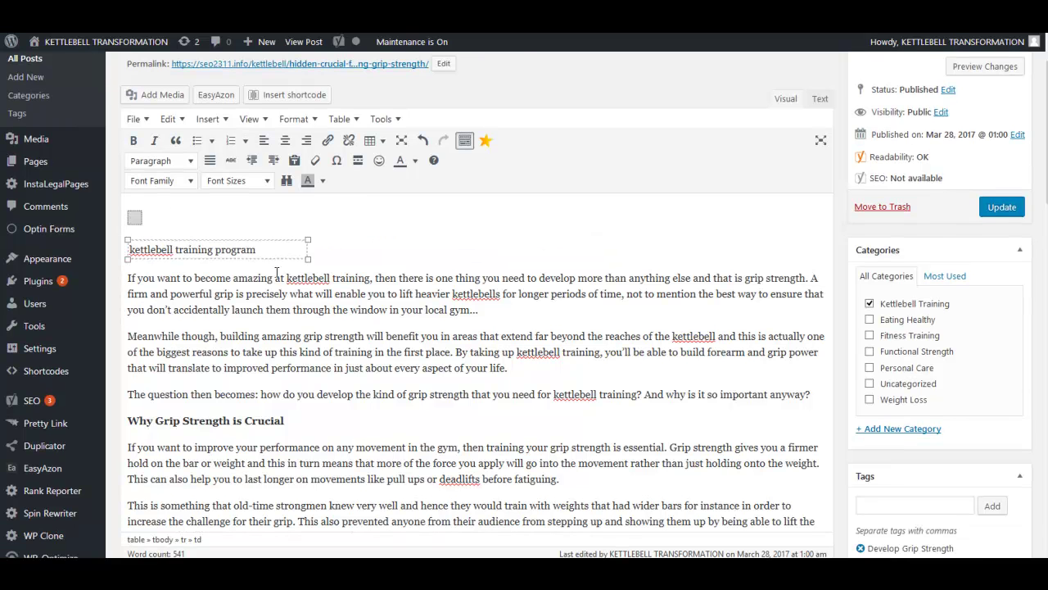
Delete the pasted keyword's style and table markup above the first paragraph in the HTML source, and return to visual editing.
key("BackSpace")
key("BackSpace")
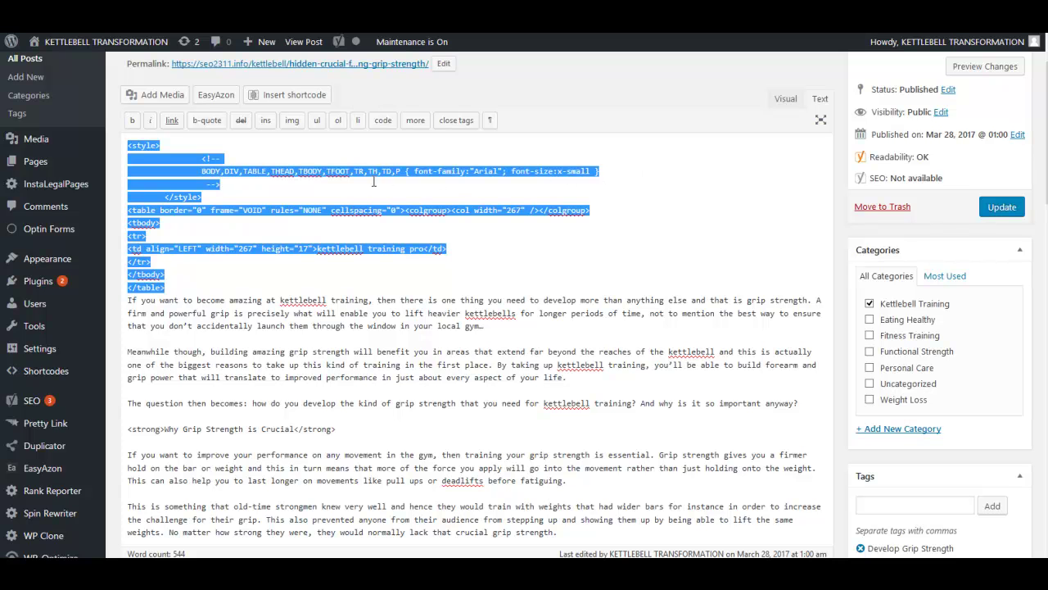
key("Delete")
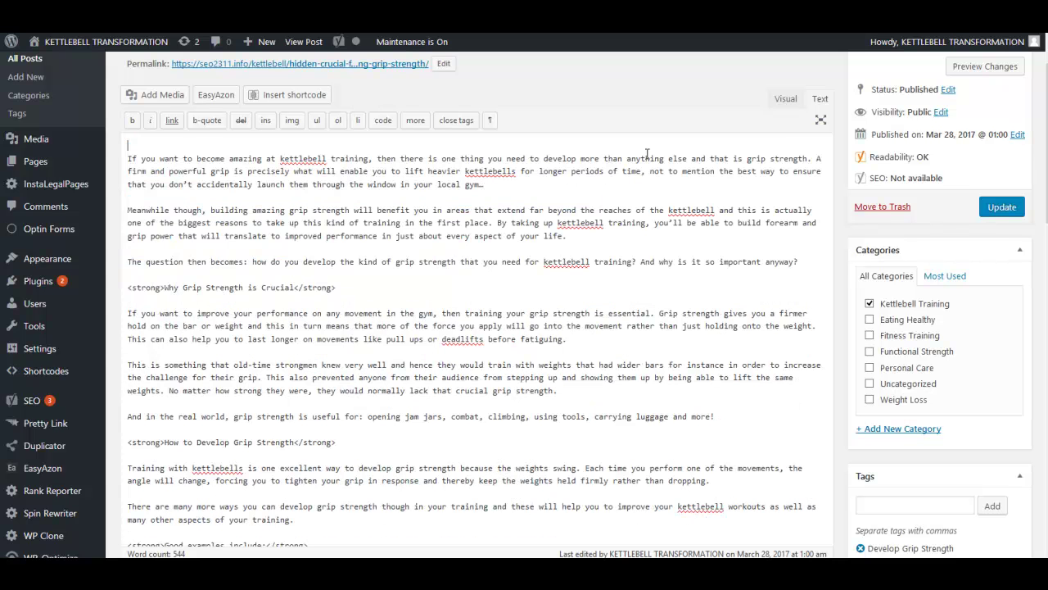
left_click(785, 100)
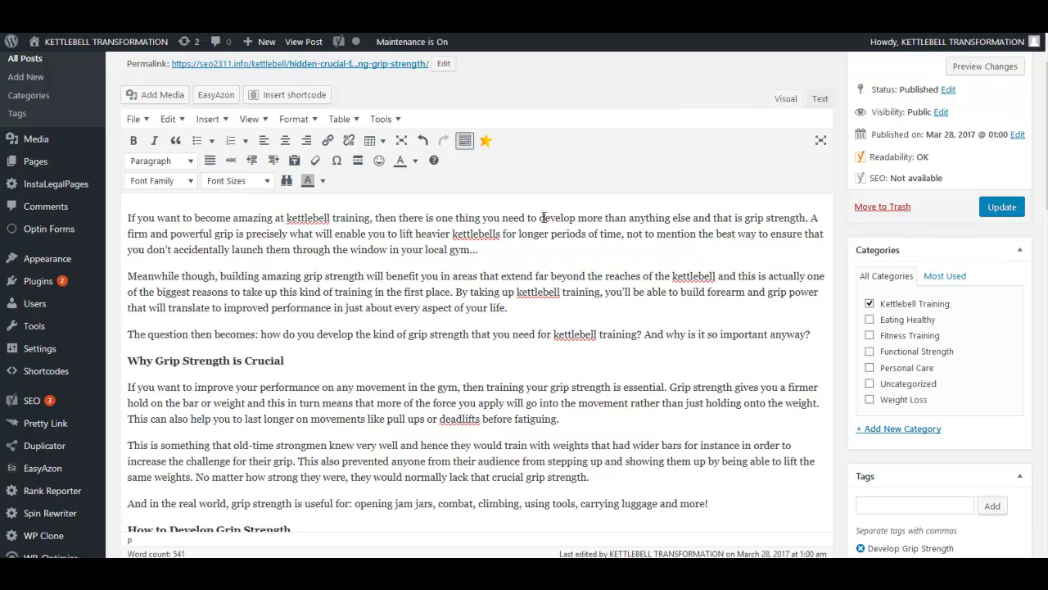
scroll(512, 295, "down", 4)
scroll(484, 351, "up", 6)
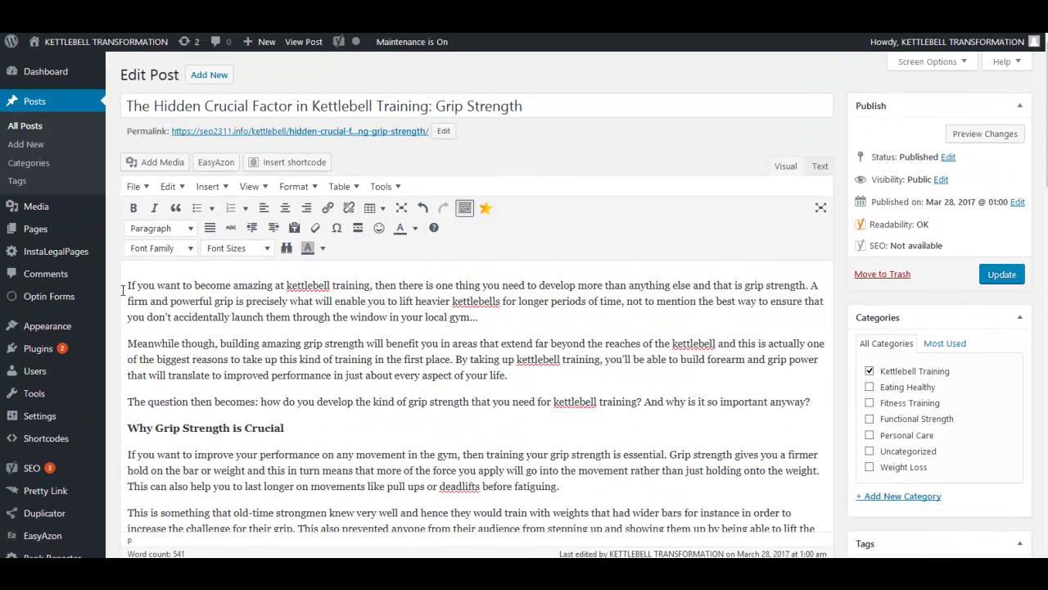
Enter "kettlebell training program" as plain text on a new line above the first paragraph and copy the phrase.
left_click(128, 285)
key("Return")
key("Up")
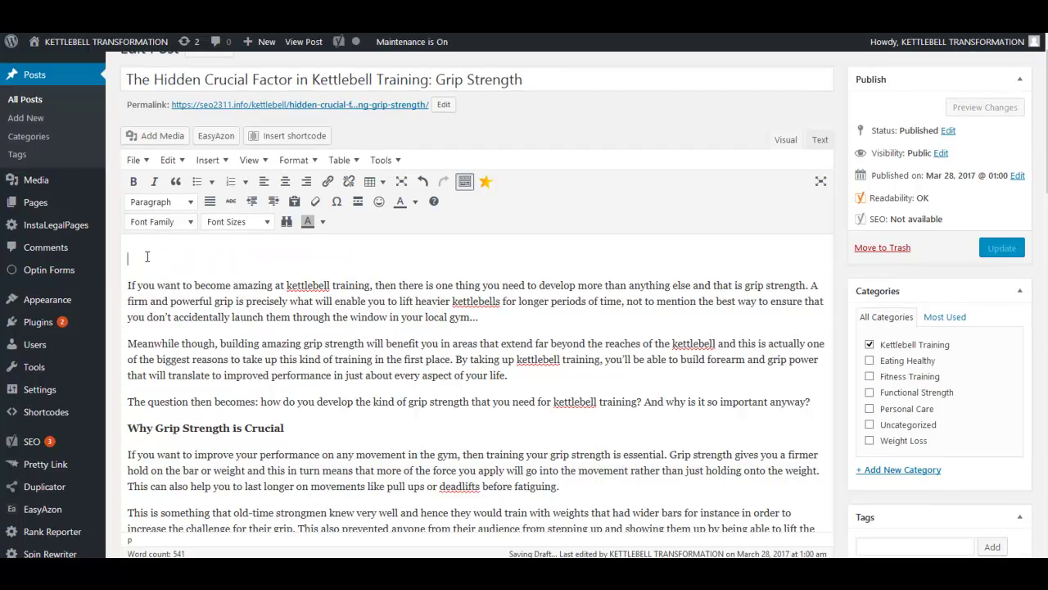
type("kettlebell training program")
left_click(187, 258)
left_click_drag(127, 259, 261, 259)
key("ctrl+c")
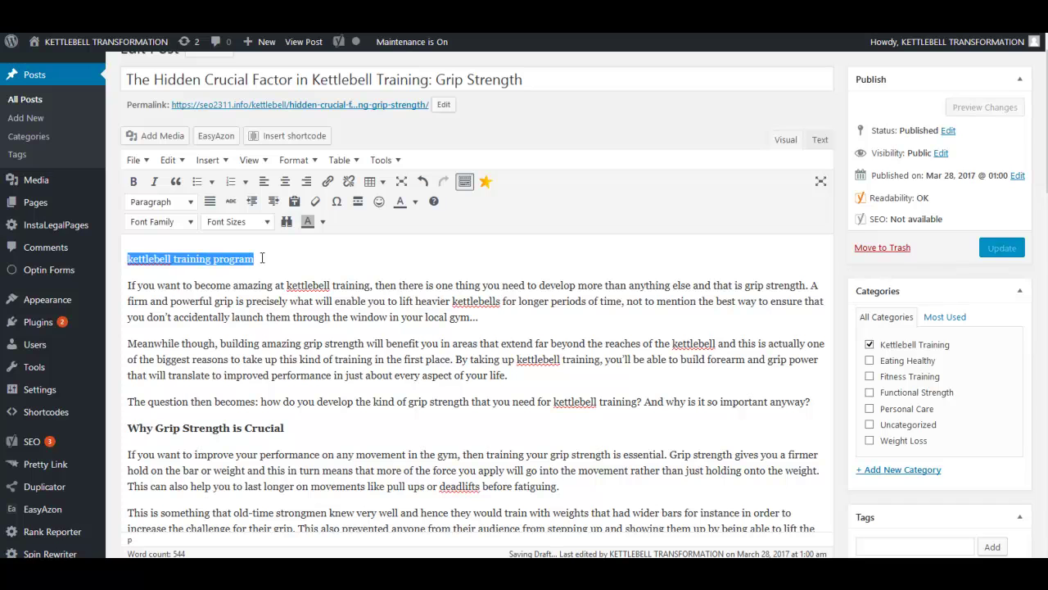
left_click(195, 262)
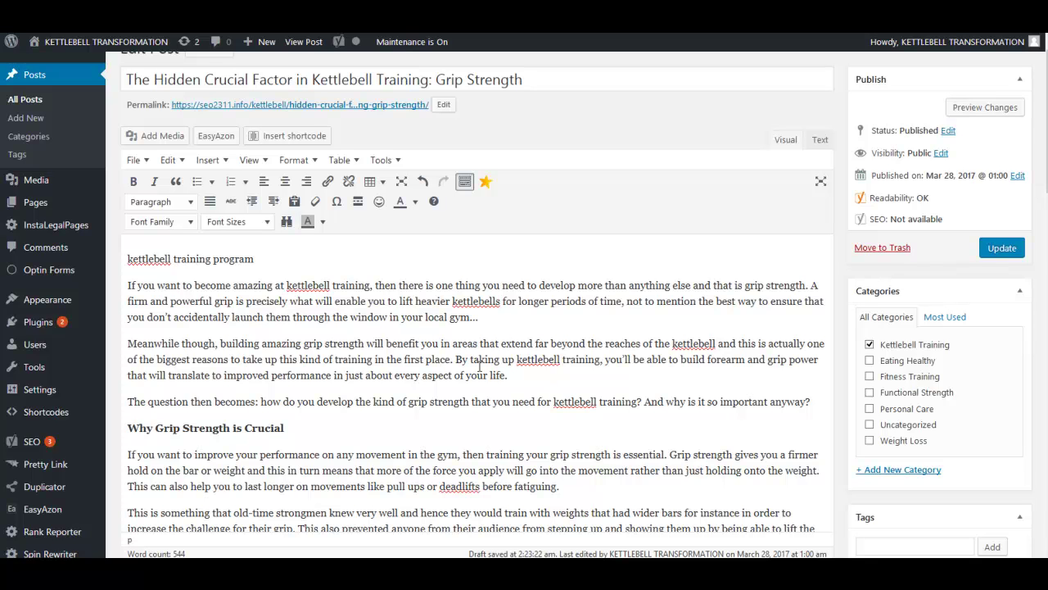
Replace "kettlebell training" in the second paragraph with "a kettlebell training program" and make the keyword phrase bold.
left_click_drag(516, 359, 602, 360)
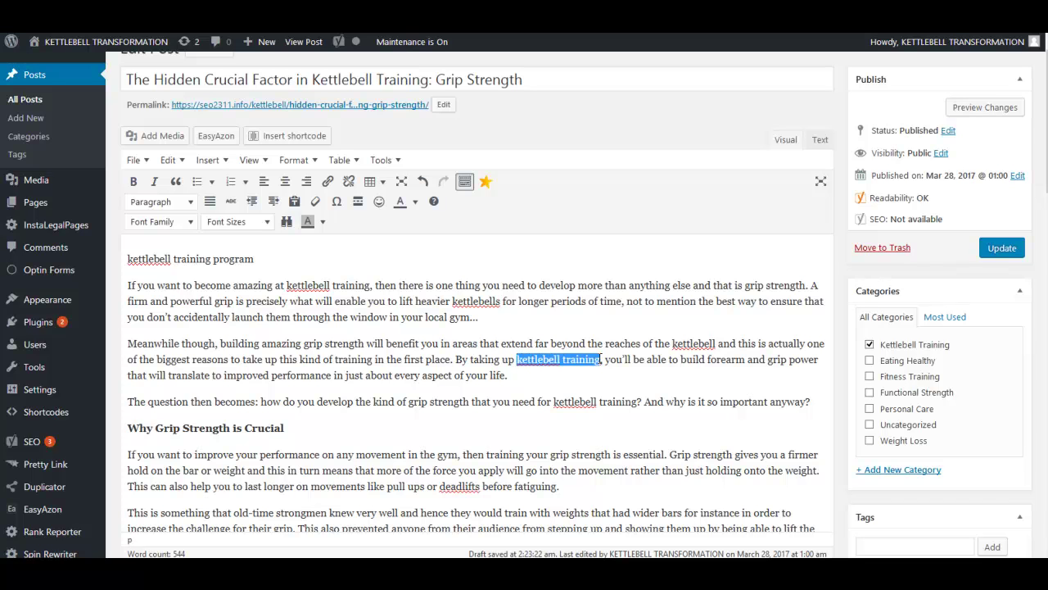
key("ctrl+v")
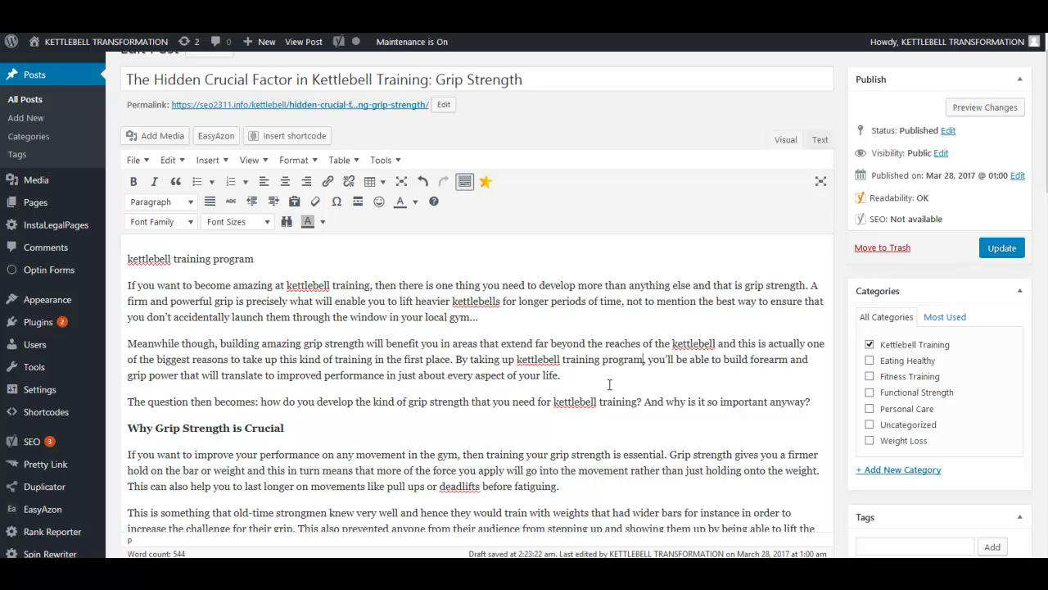
left_click(518, 360)
type("a")
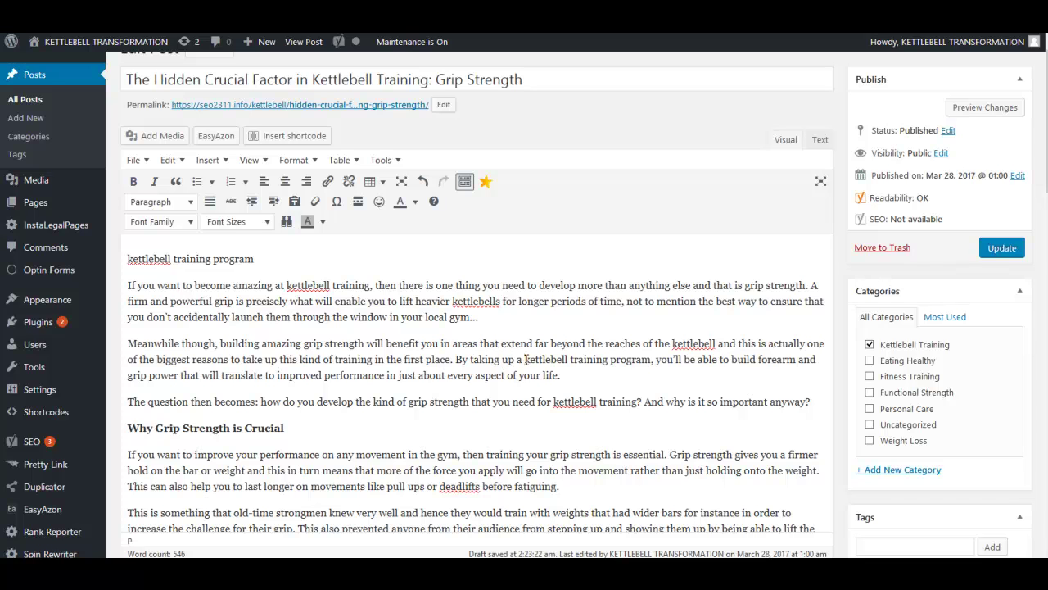
left_click_drag(526, 359, 651, 360)
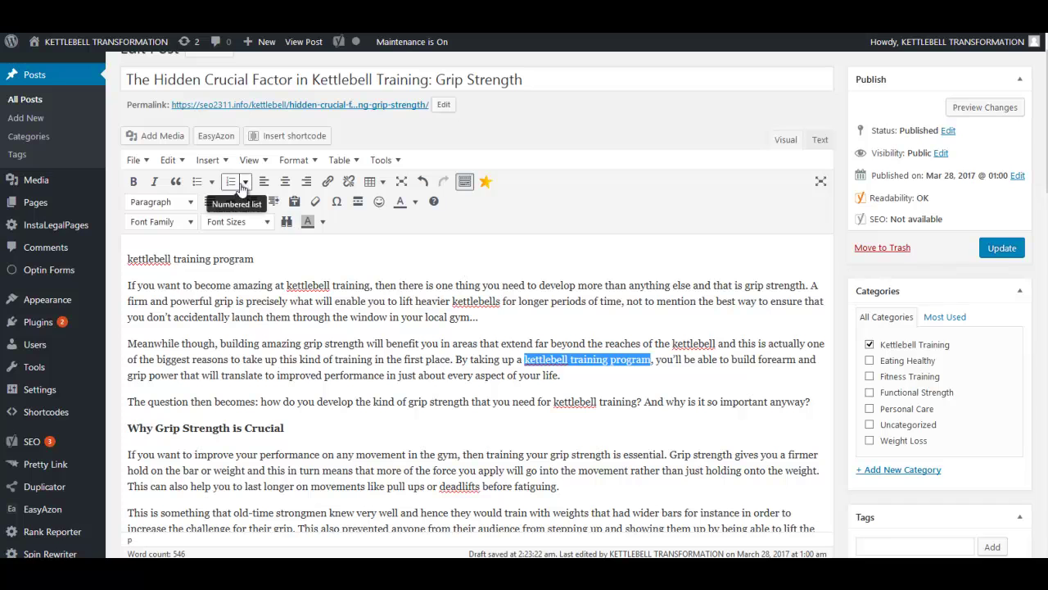
left_click(134, 181)
left_click(364, 377)
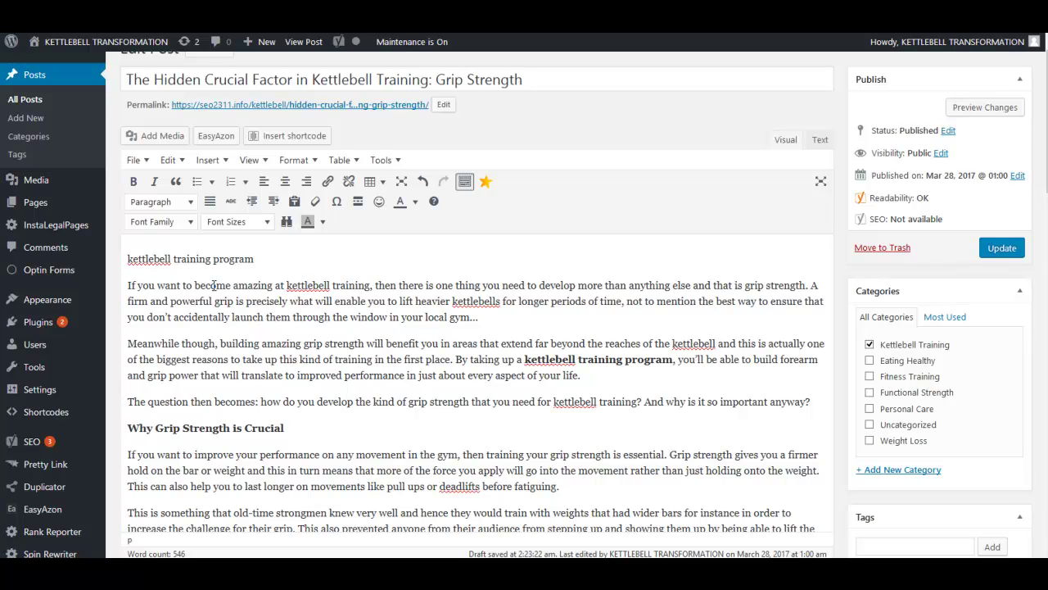
Reword the opening sentence to "become successful in a kettlebell training program" and underline the keyword phrase.
left_click_drag(211, 285, 367, 285)
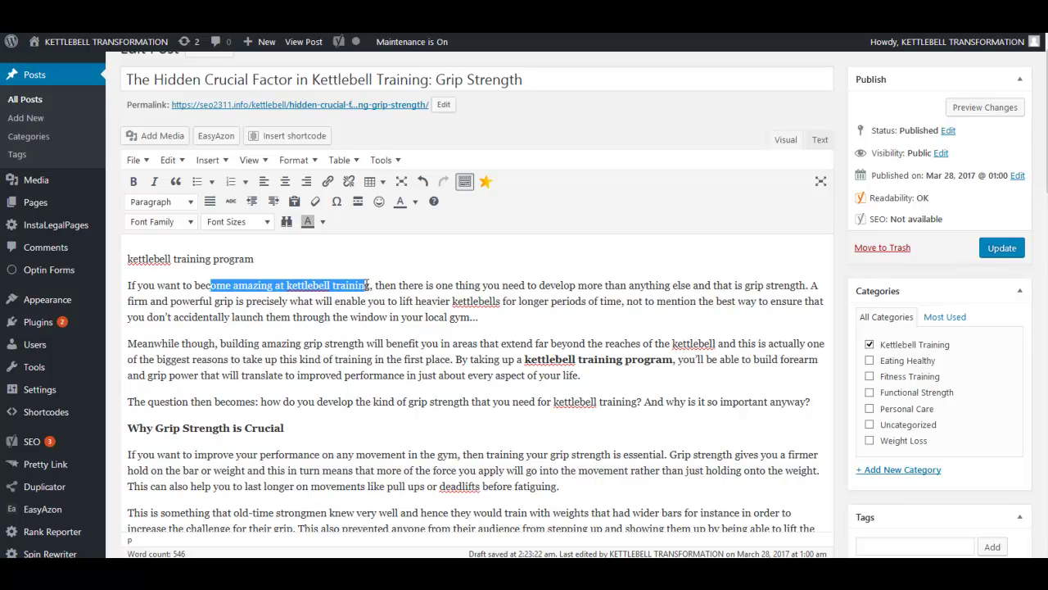
left_click(367, 286)
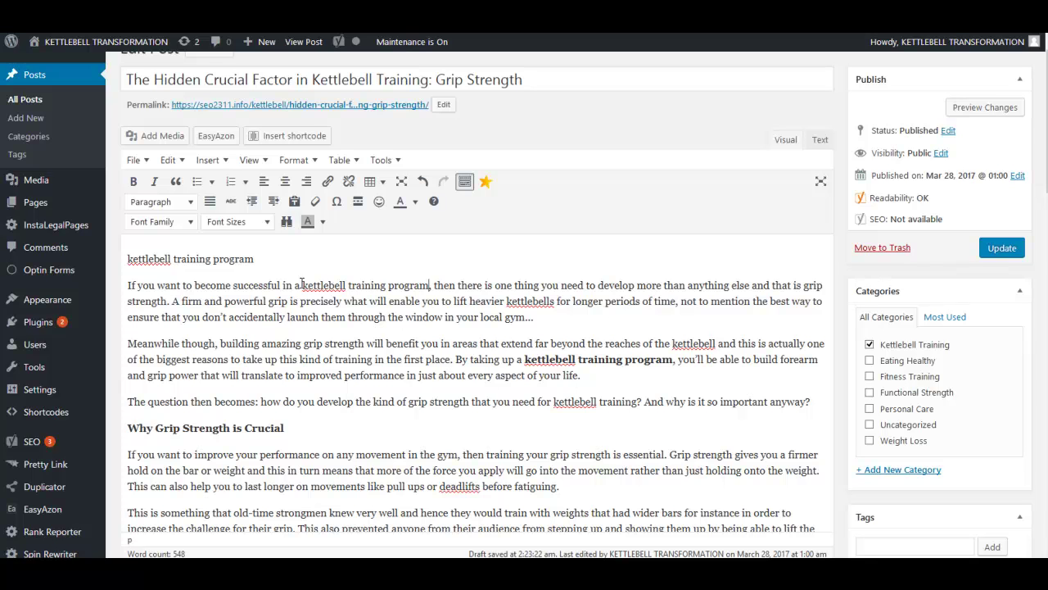
left_click_drag(301, 285, 428, 285)
key("ctrl+c")
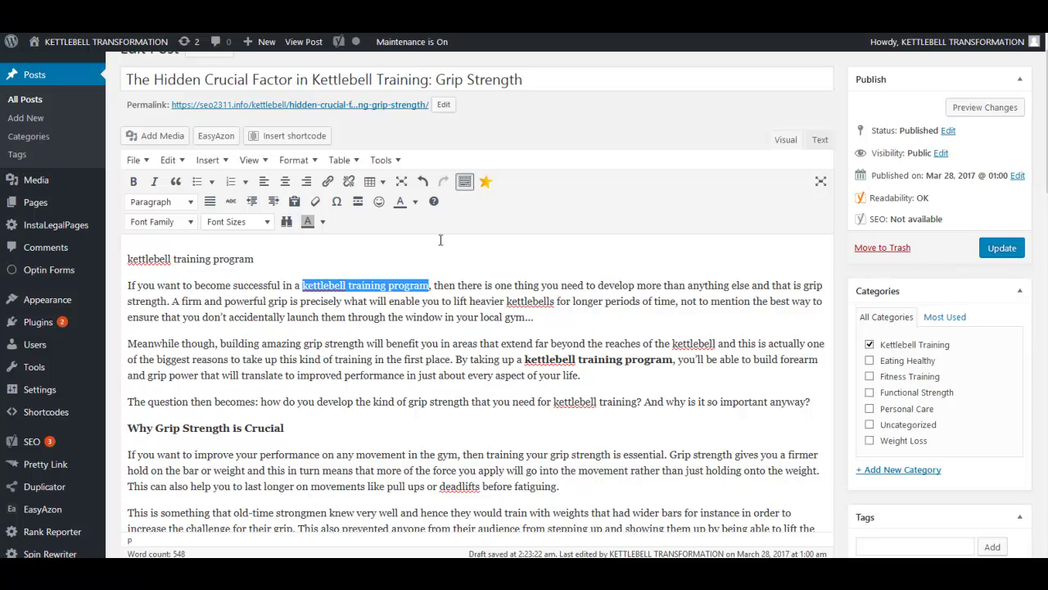
left_click(321, 161)
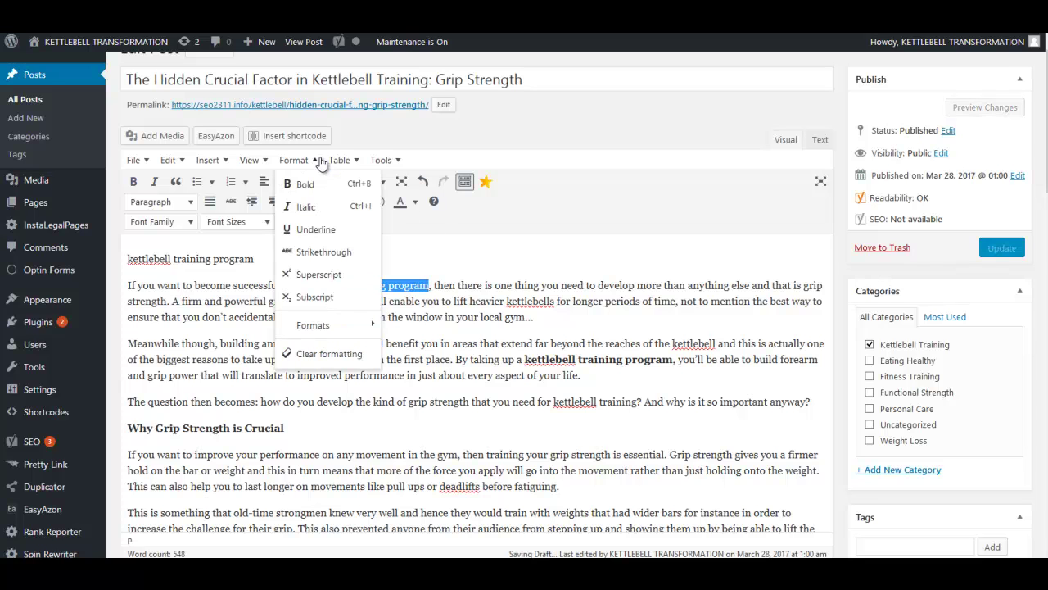
left_click(315, 229)
left_click(343, 301)
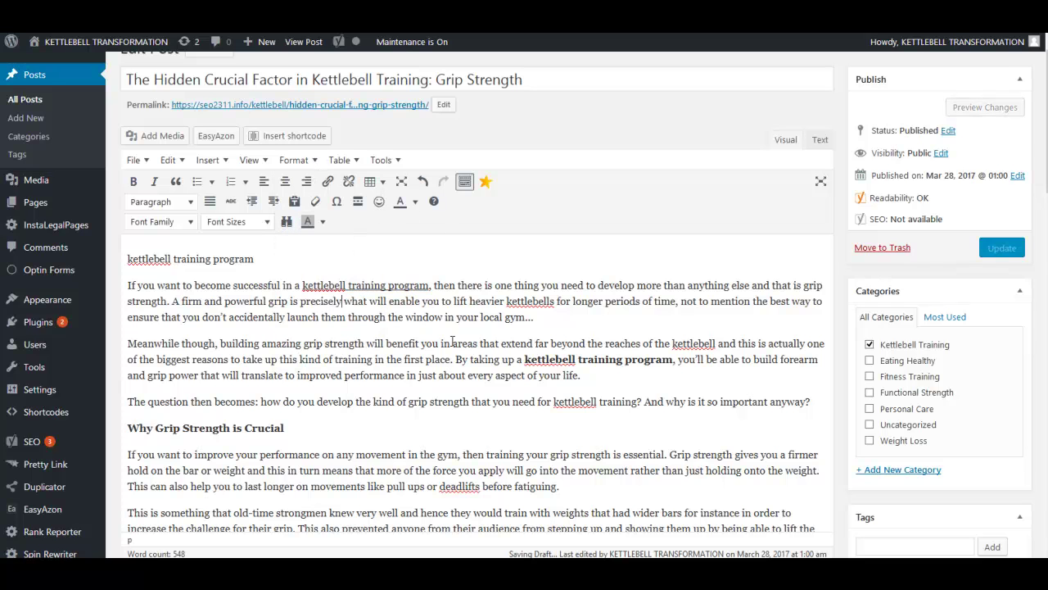
Replace "Training with kettlebells" under the heading "How to Develop Grip Strength" with "Kettlebell training program".
scroll(481, 450, "down", 1)
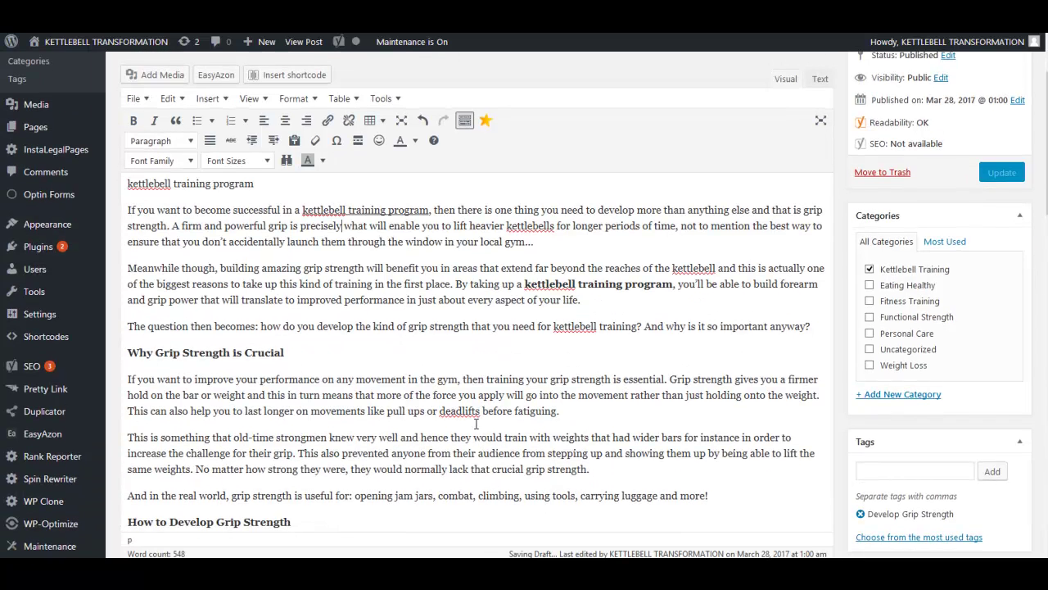
scroll(476, 424, "down", 1)
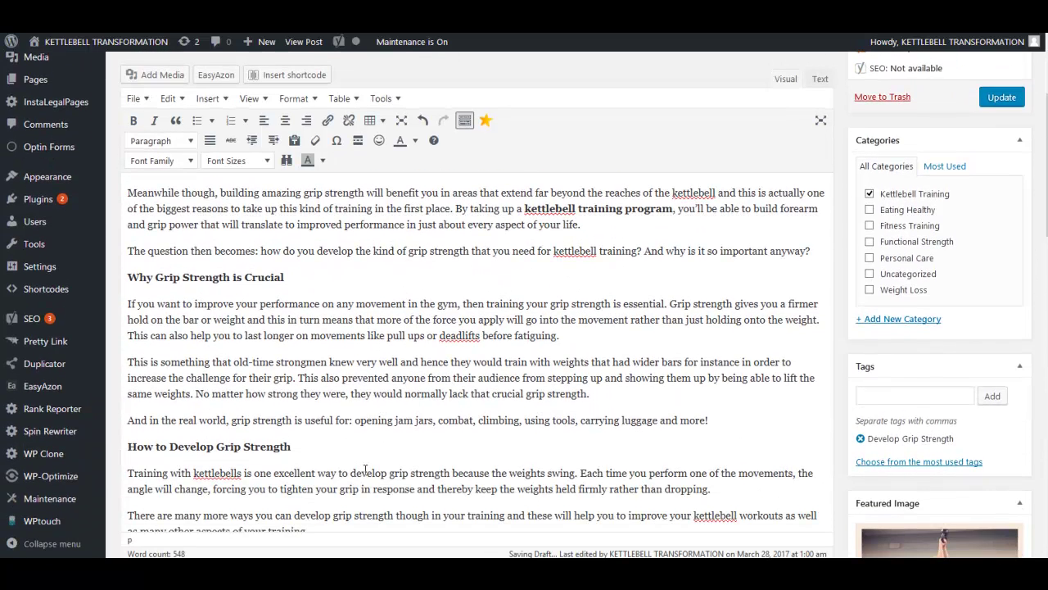
scroll(381, 413, "down", 3)
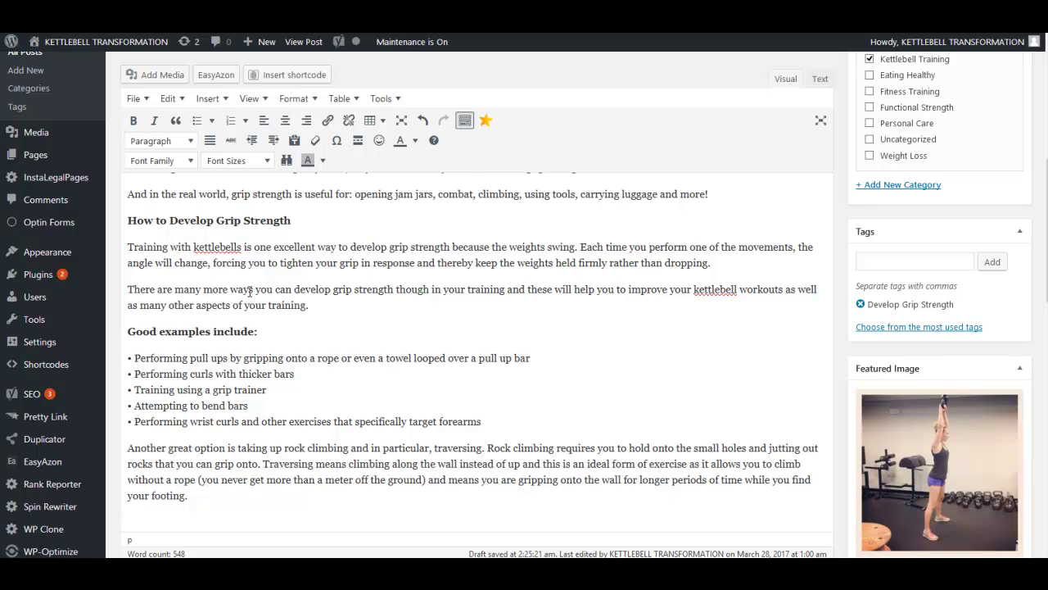
left_click_drag(128, 246, 241, 246)
key("ctrl+v")
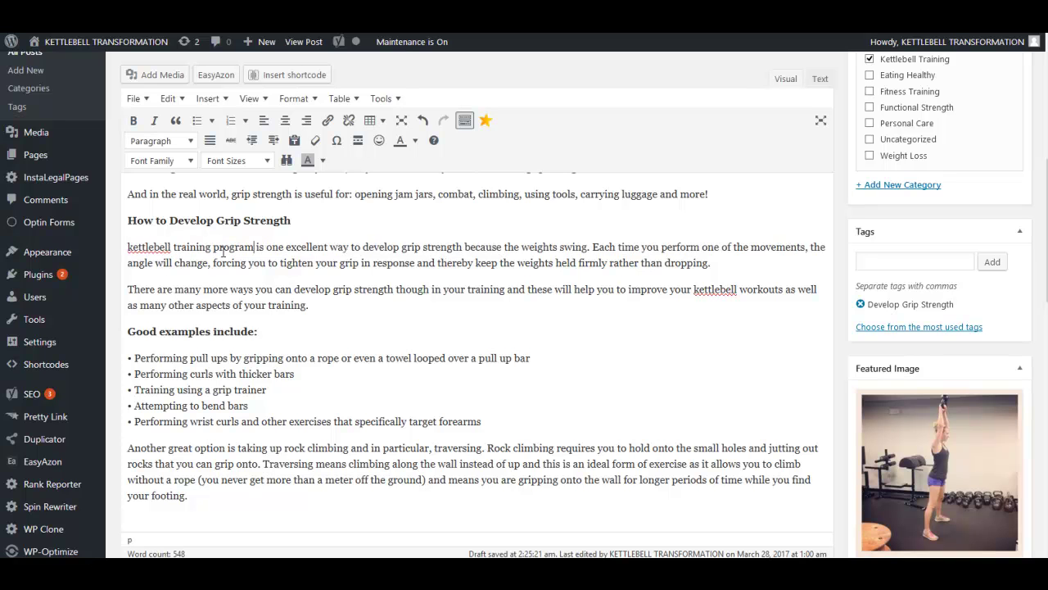
left_click(132, 248)
key("BackSpace")
type("K")
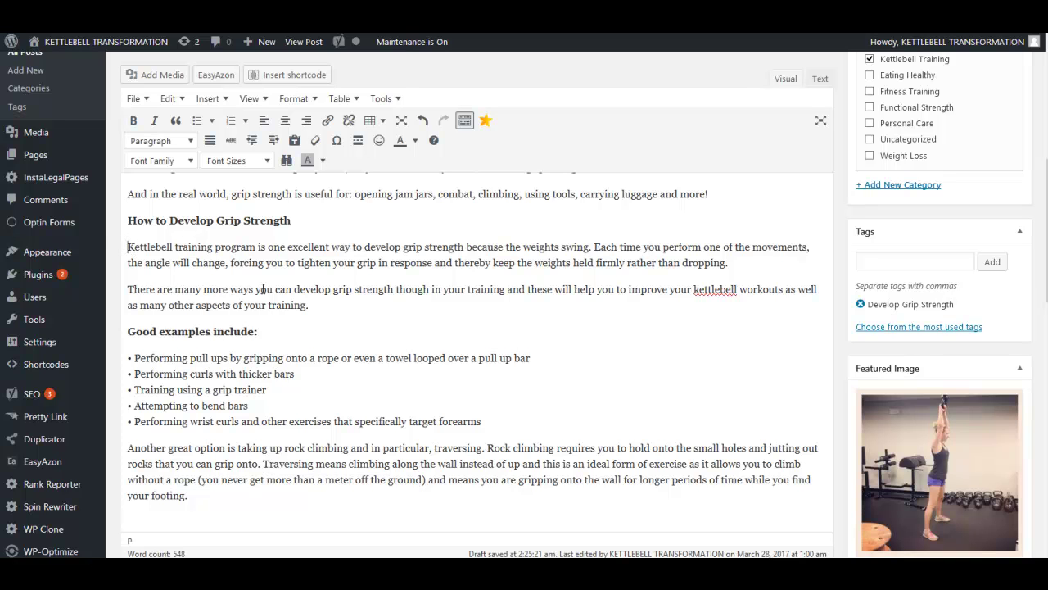
Italicize "Kettlebell training program" at the start of the paragraph under "How to Develop Grip Strength".
left_click_drag(128, 247, 255, 247)
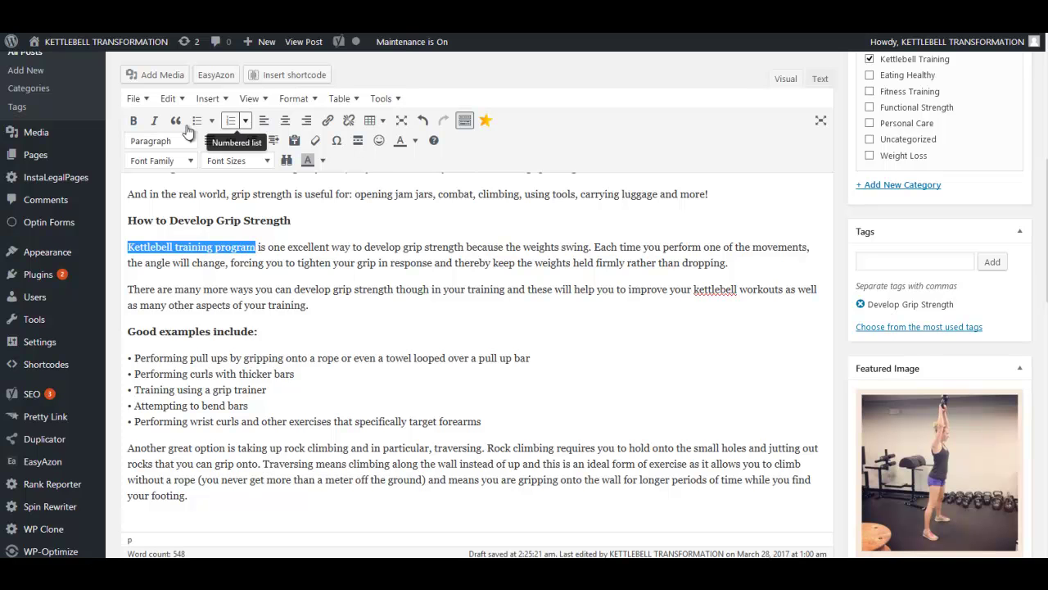
left_click(154, 120)
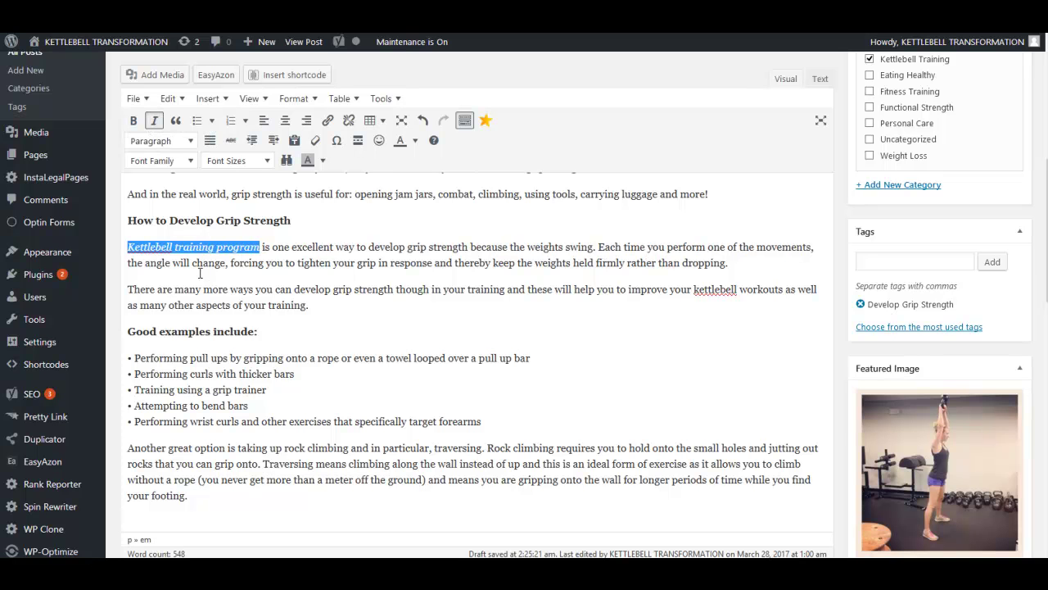
left_click(200, 273)
Choose kettlebell-training-2.jpg from the media library for the start of the first paragraph under "How to Develop Grip Strength".
scroll(200, 273, "up", 1)
scroll(597, 350, "down", 2)
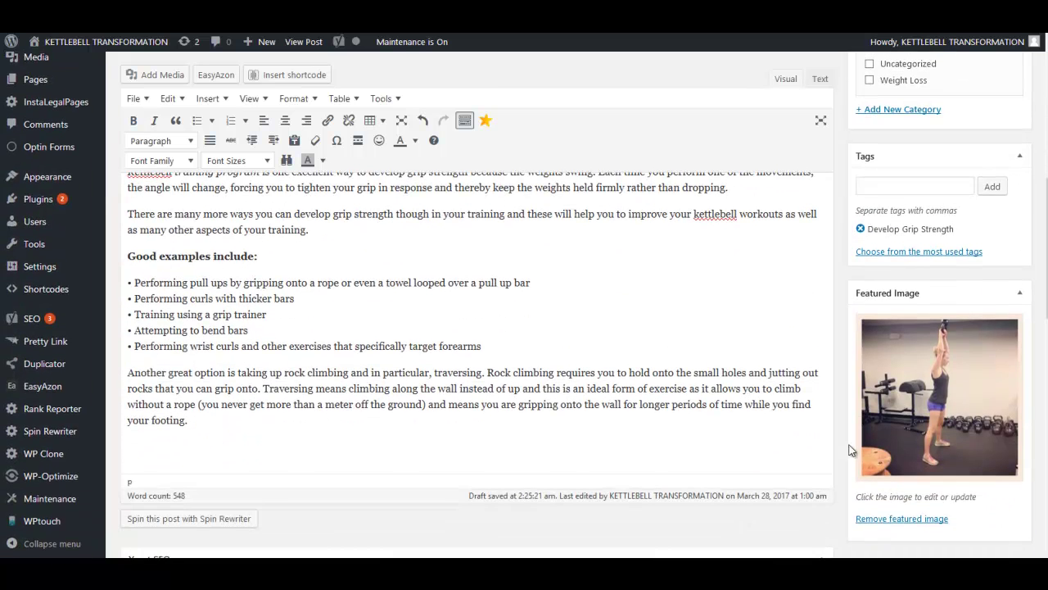
scroll(291, 358, "up", 1)
scroll(292, 358, "up", 2)
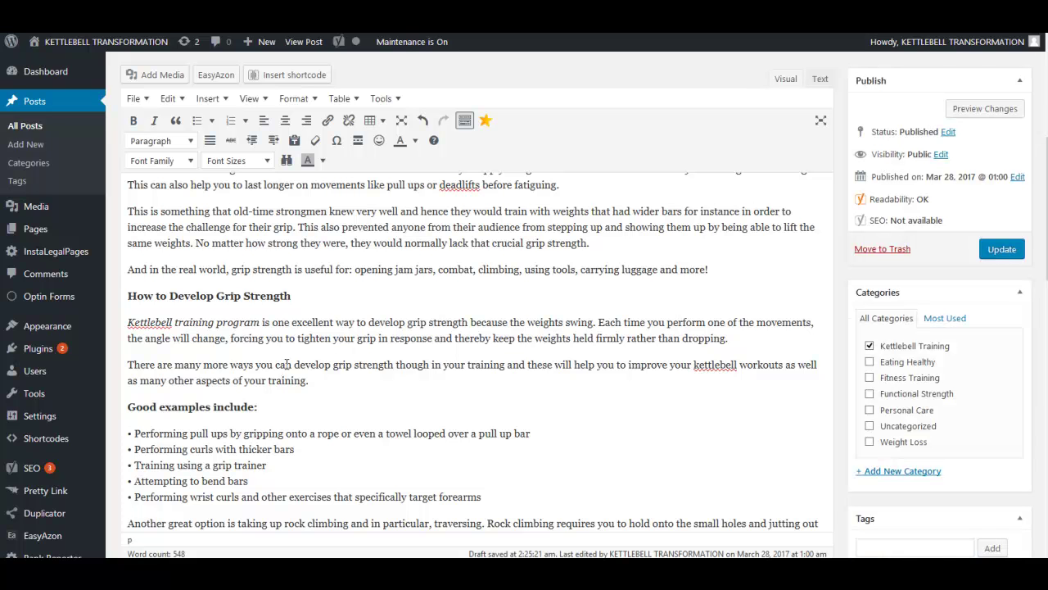
left_click(130, 321)
left_click(144, 75)
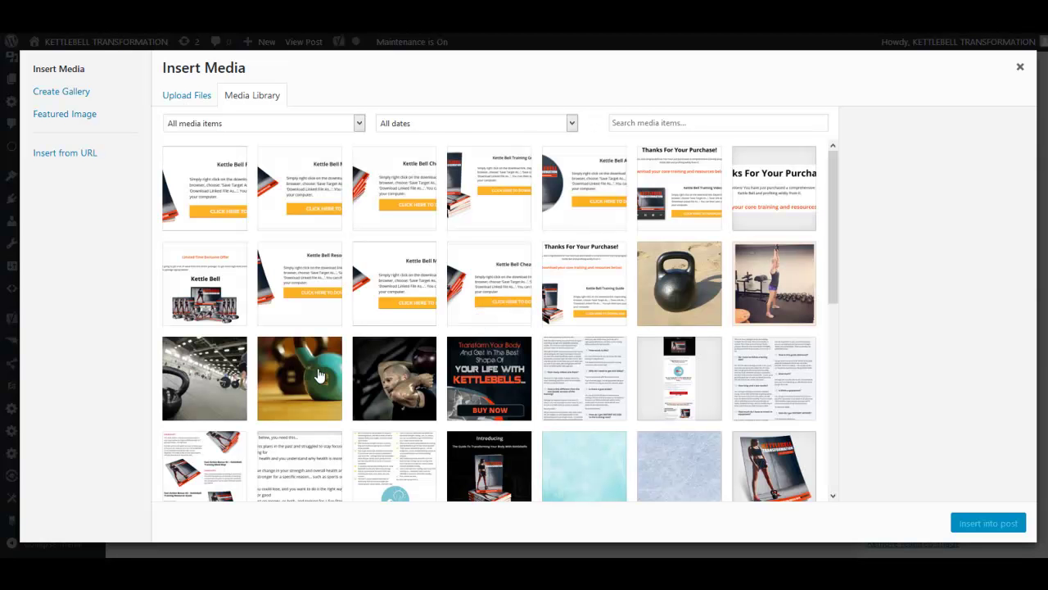
left_click(319, 377)
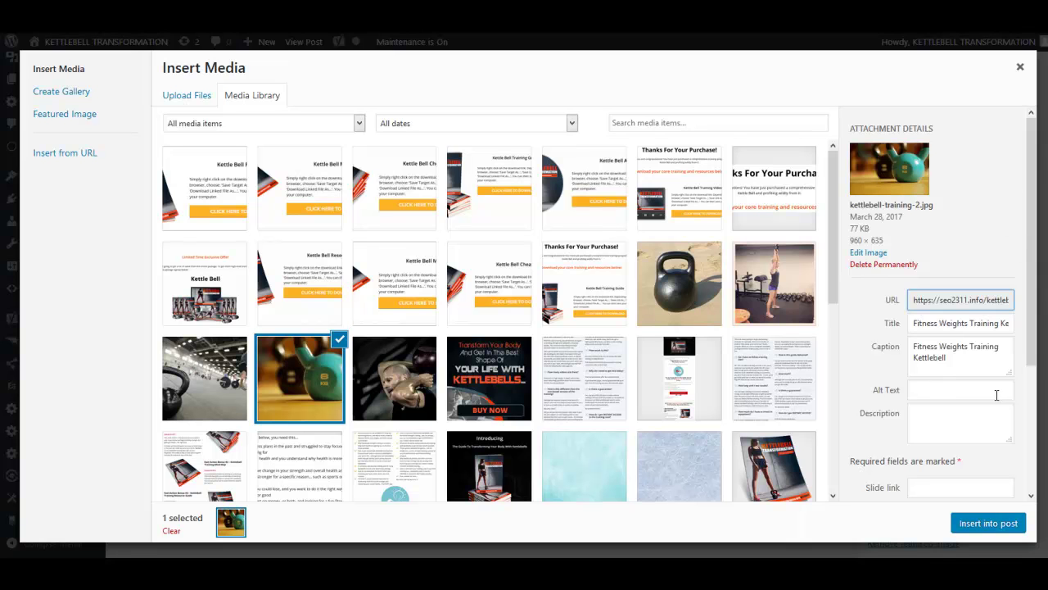
Paste "kettlebell training program" as the image's alt text and description.
left_click(950, 390)
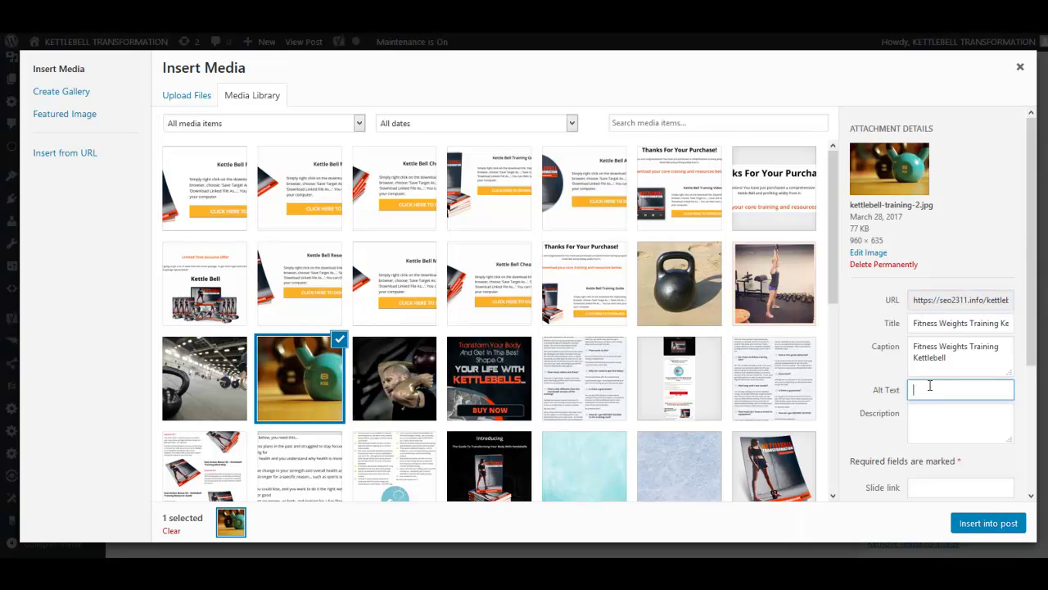
right_click(929, 387)
left_click(962, 445)
left_click(928, 414)
right_click(930, 414)
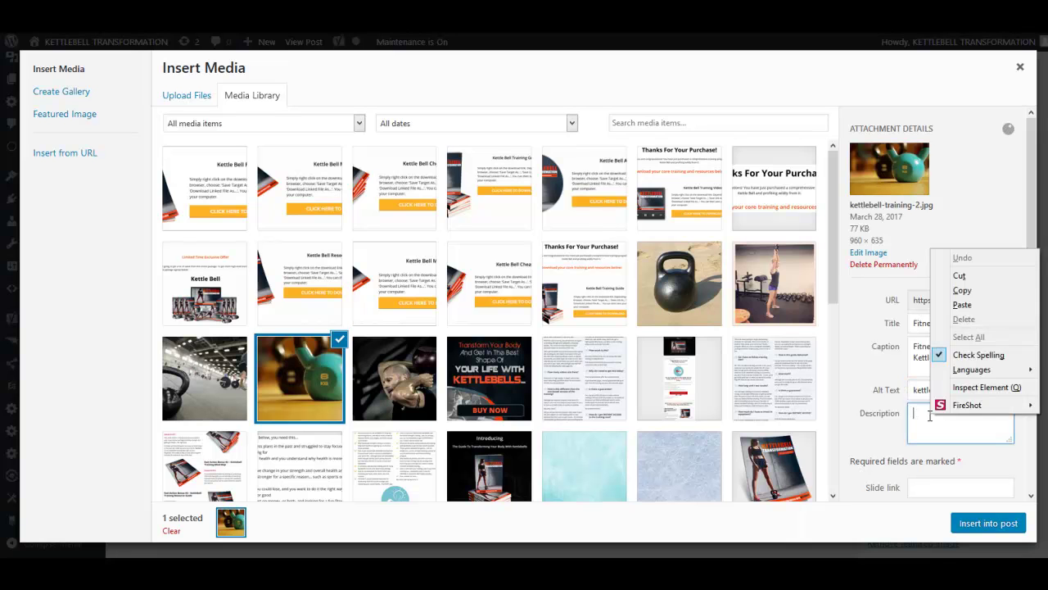
left_click(963, 303)
Clear the image's caption and insert it into the post, right-aligned at medium size, 300 × 198.
left_click_drag(914, 346, 952, 363)
key("BackSpace")
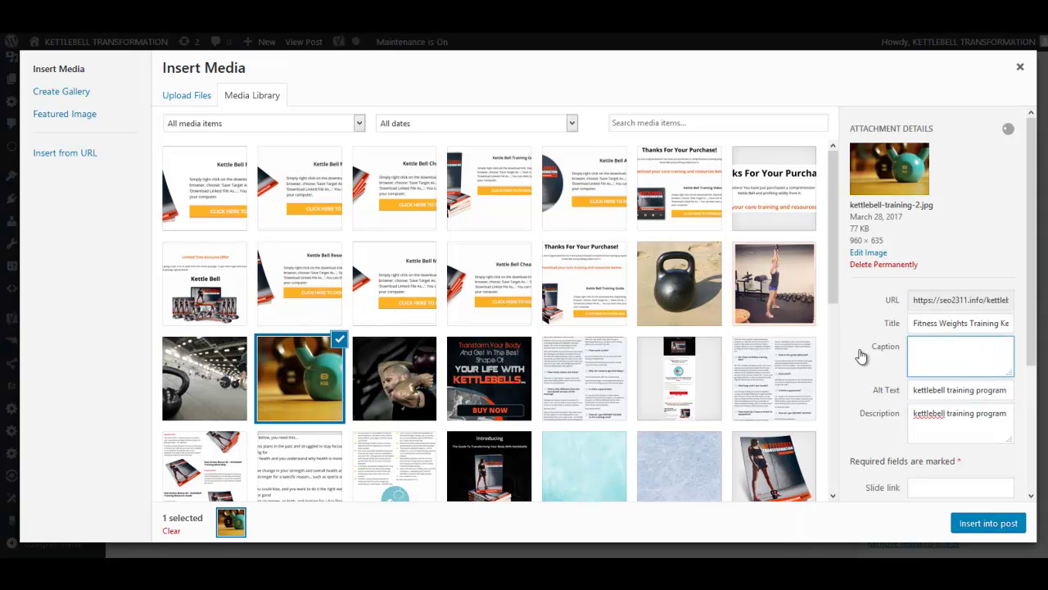
scroll(967, 475, "down", 2)
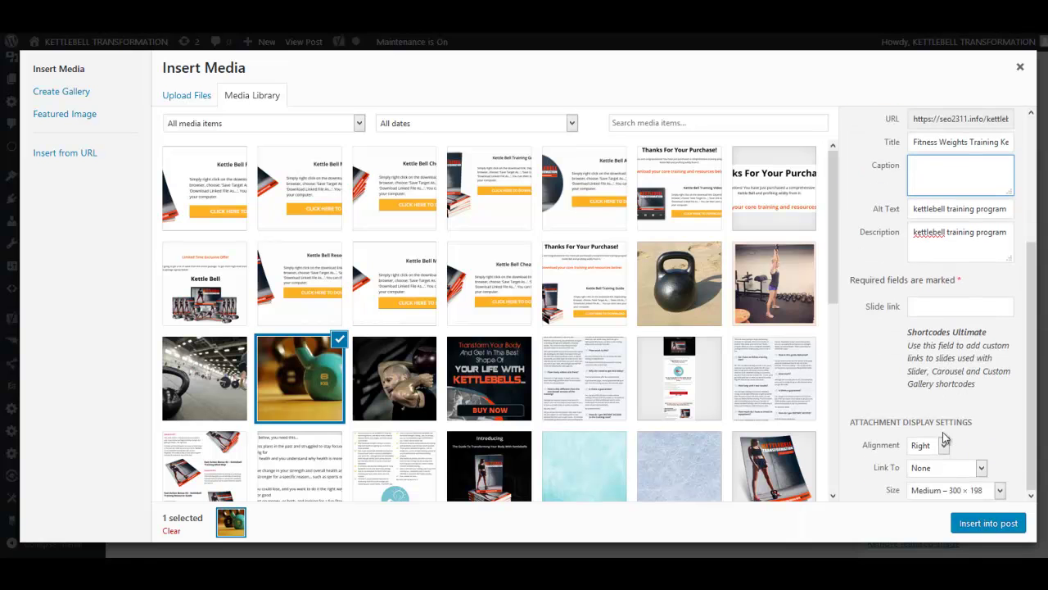
left_click(987, 522)
scroll(438, 369, "up", 3)
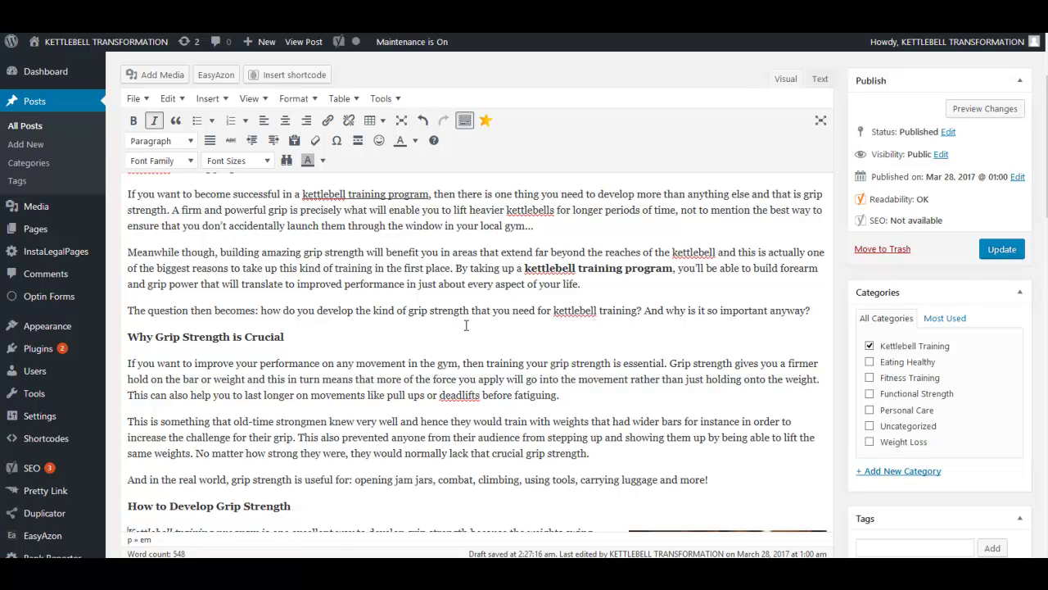
scroll(466, 325, "down", 1)
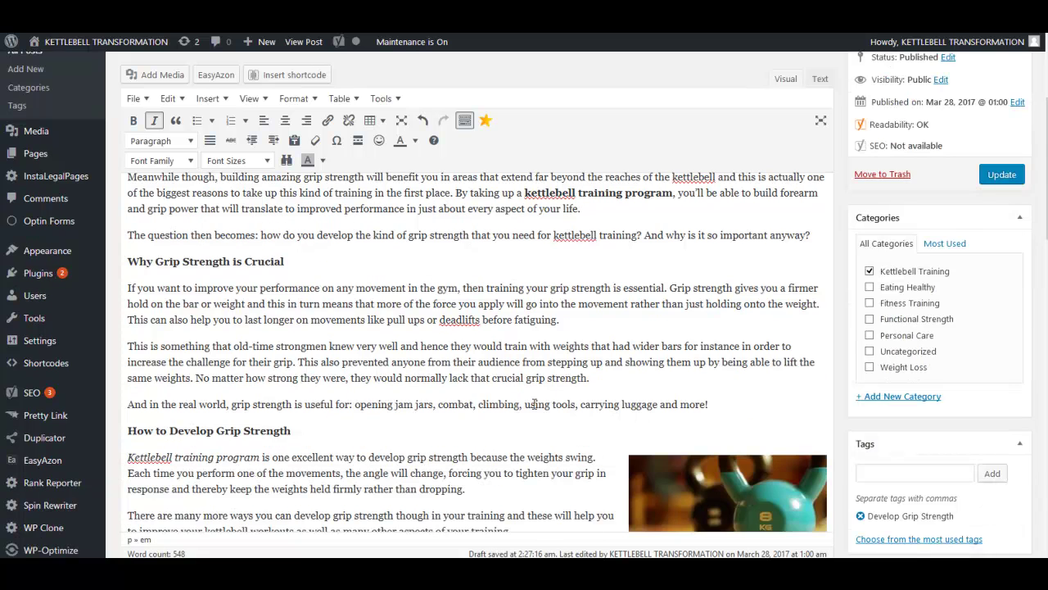
left_click_drag(529, 457, 593, 456)
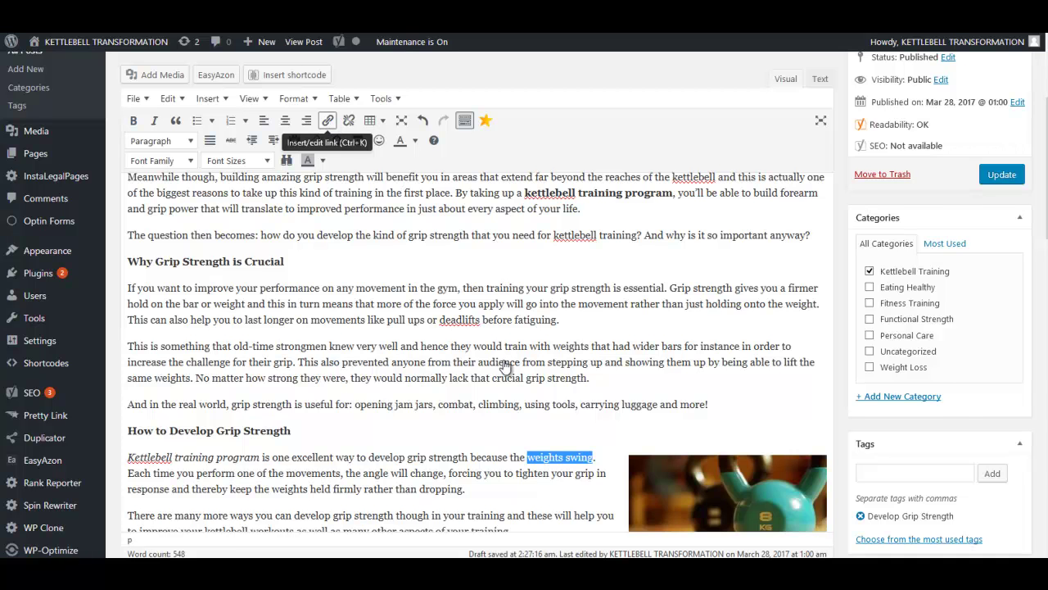
key("ctrl+k")
type("https://seo2311.info/kettlebell")
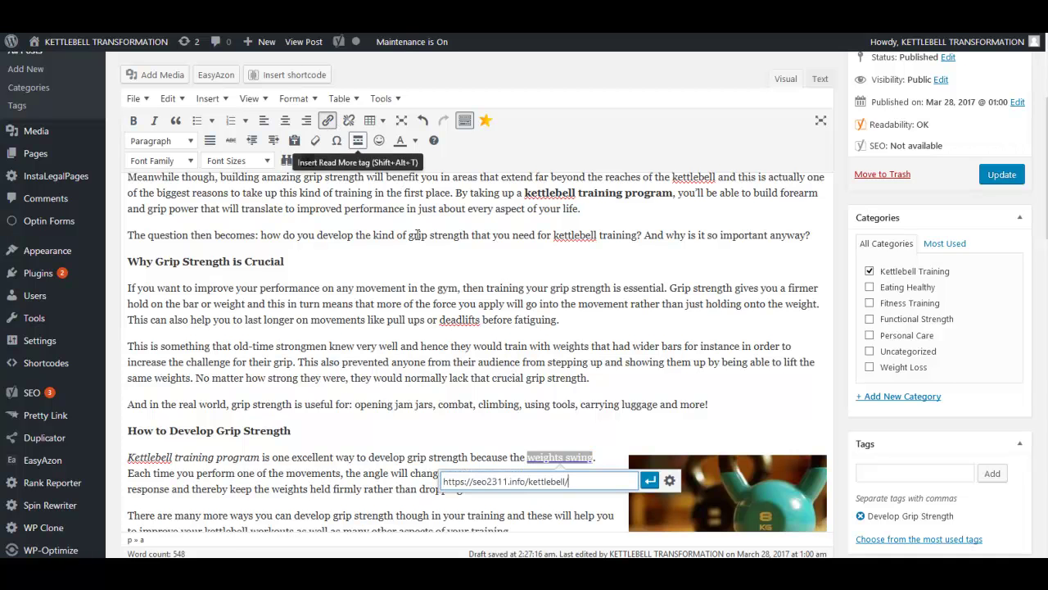
left_click(650, 481)
left_click(460, 412)
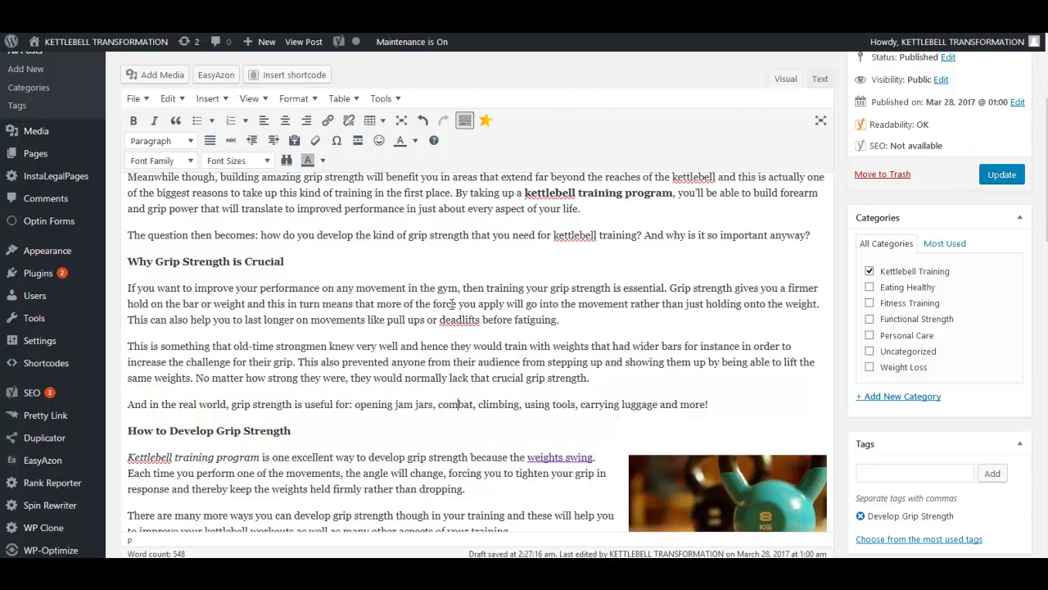
Delete the separate line of text above the post's first paragraph, along with its empty line.
scroll(451, 304, "up", 3)
left_click_drag(254, 285, 127, 285)
key("Delete")
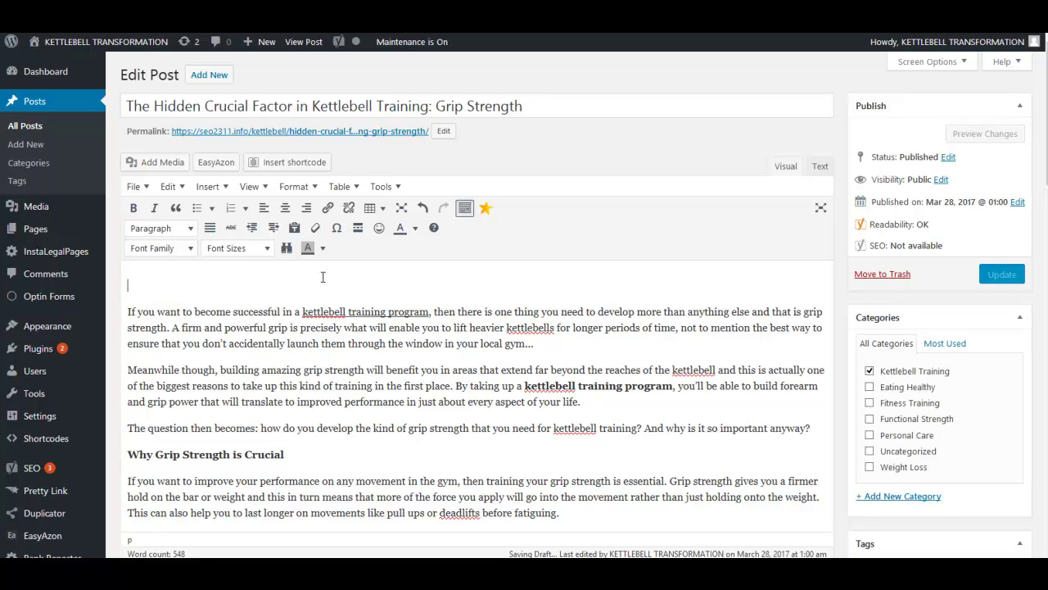
key("Delete")
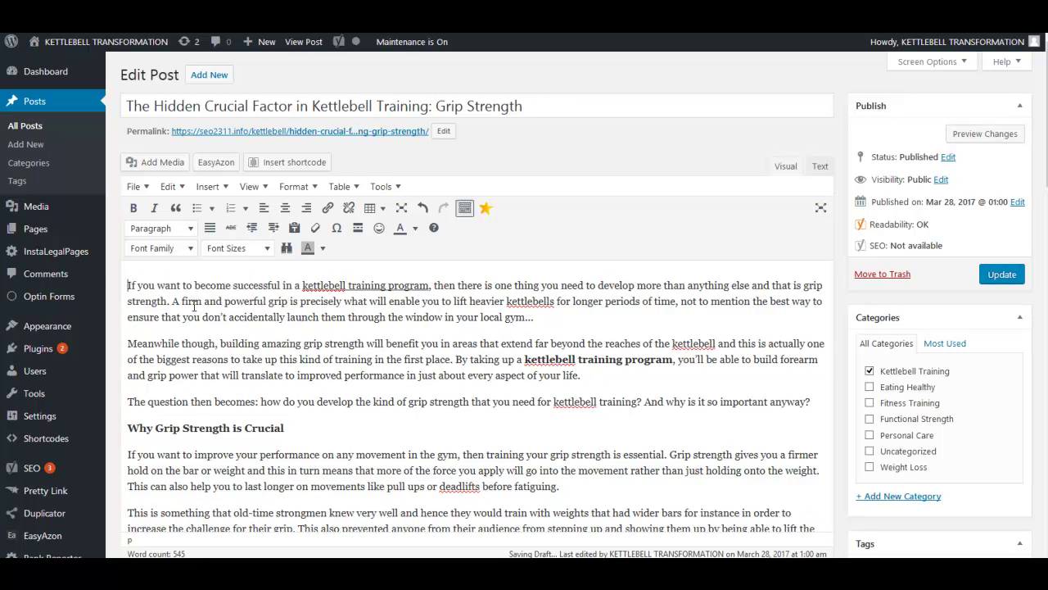
Copy the post's opening sentence into the Yoast snippet's meta description.
left_click_drag(129, 285, 174, 299)
key("ctrl+c")
scroll(258, 318, "down", 15)
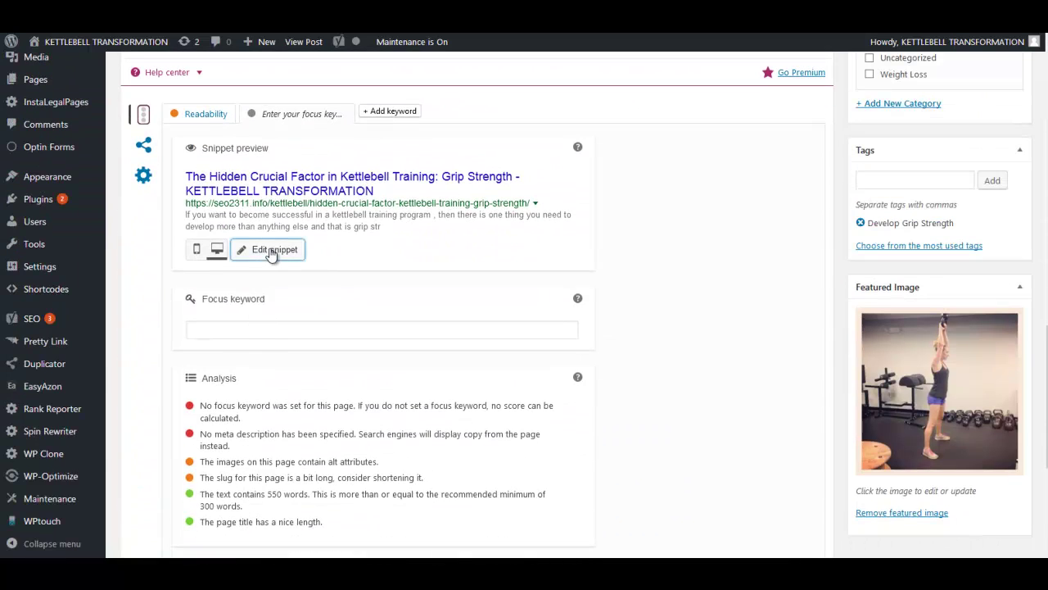
left_click(273, 249)
left_click(206, 426)
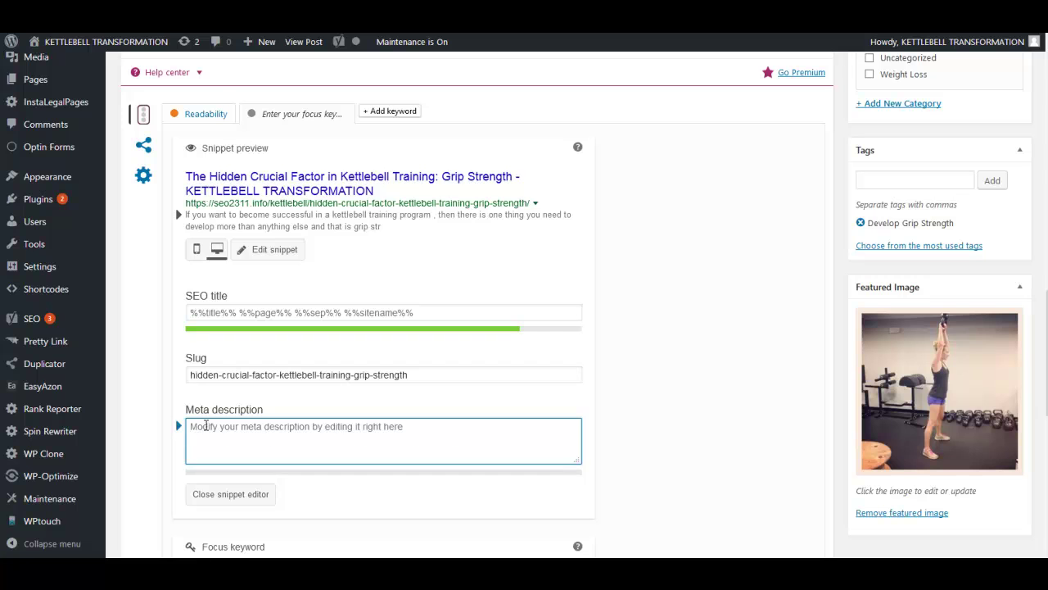
key("ctrl+v")
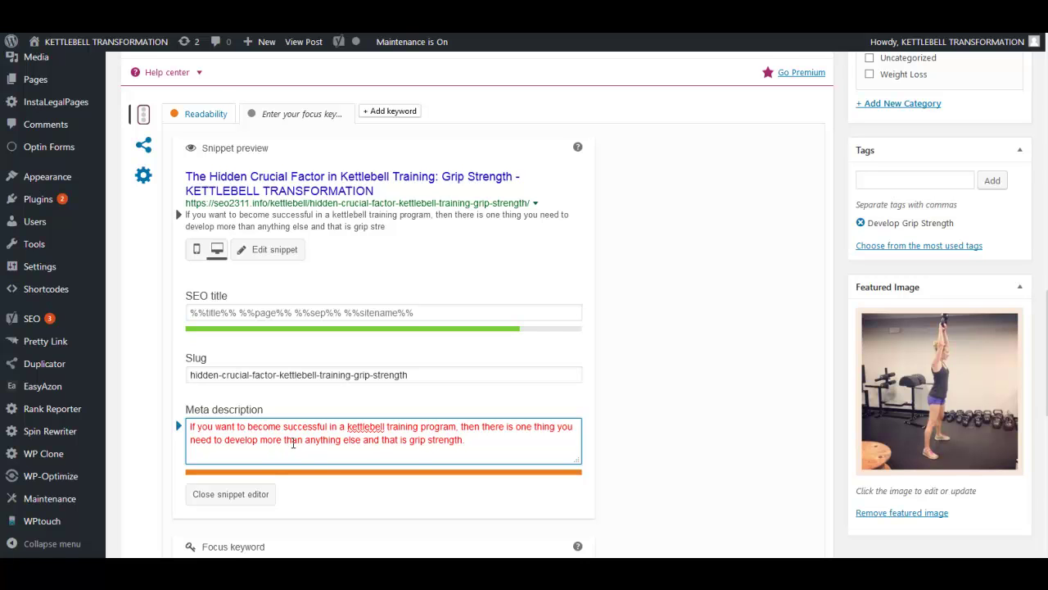
Shorten the meta description by removing "and that is grip strength." so it ends at "anything else", and close the snippet editor.
double_click(353, 439)
left_click_drag(356, 439, 465, 441)
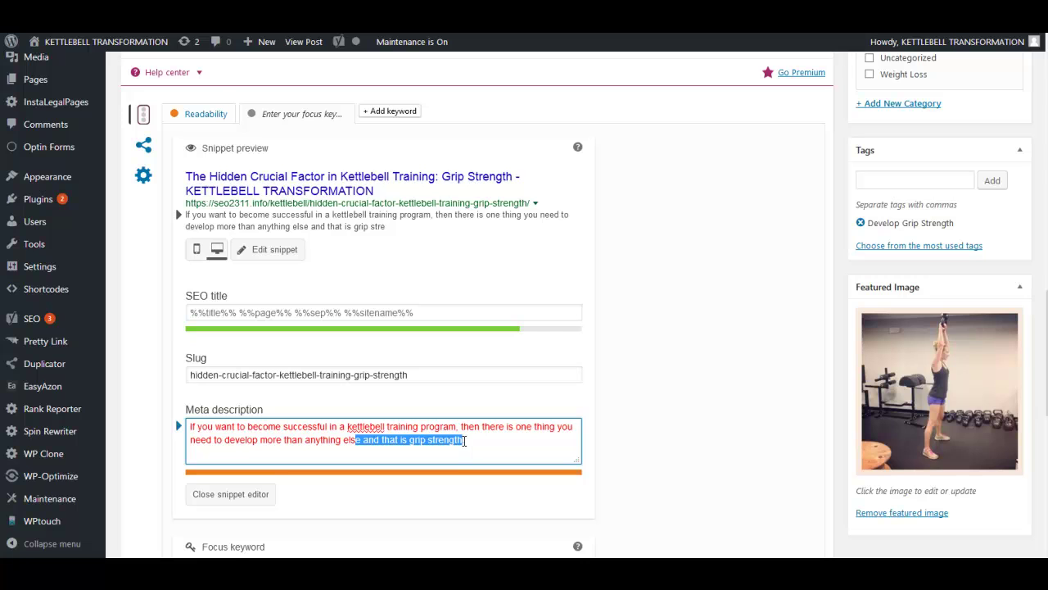
key("BackSpace")
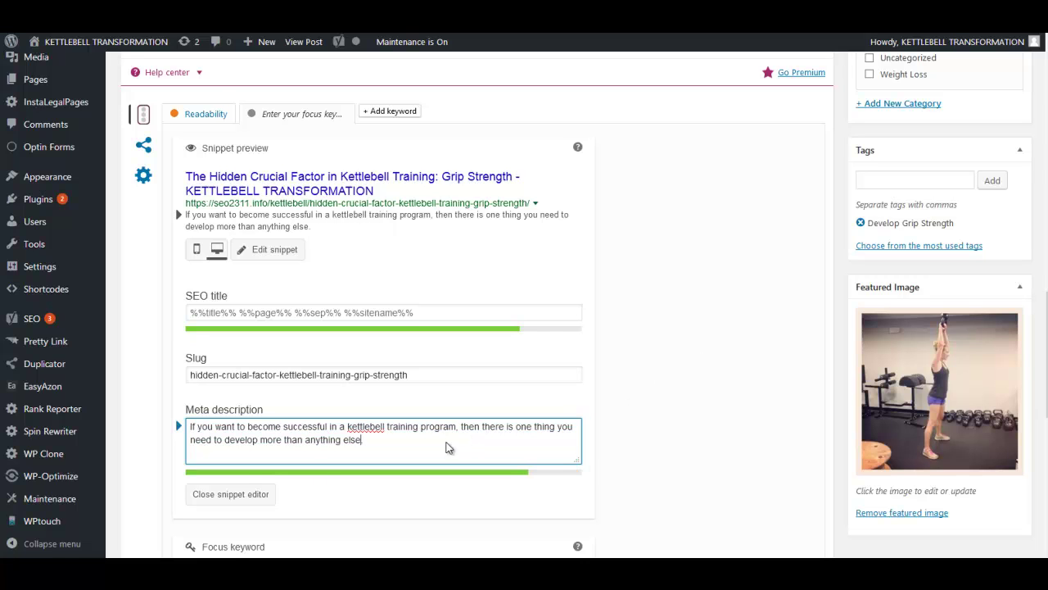
left_click(223, 494)
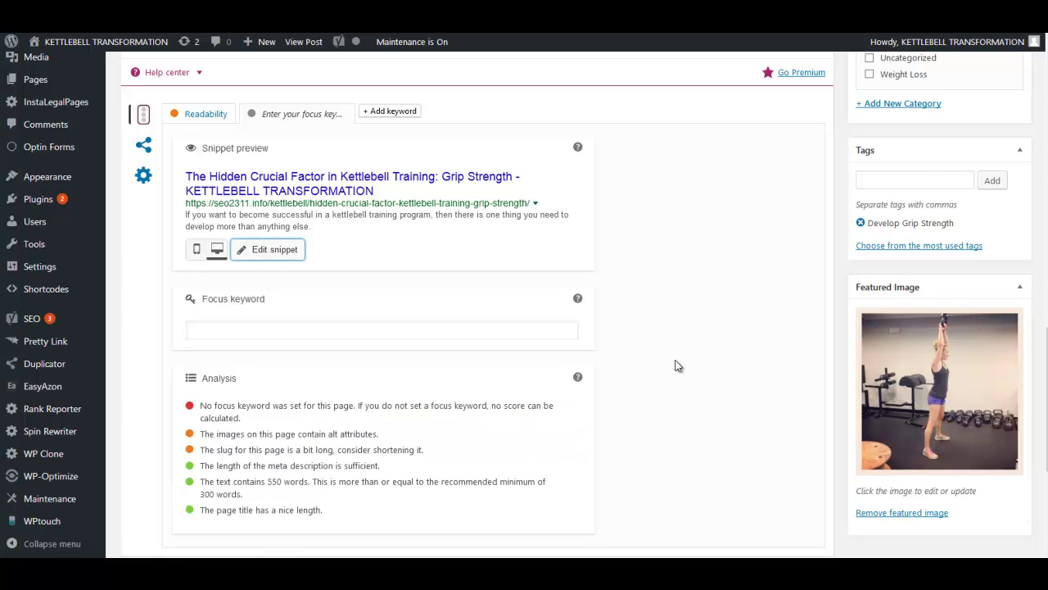
Copy "kettlebell training program" from the first paragraph and paste it as the Yoast focus keyword.
scroll(676, 356, "up", 8)
scroll(624, 330, "up", 10)
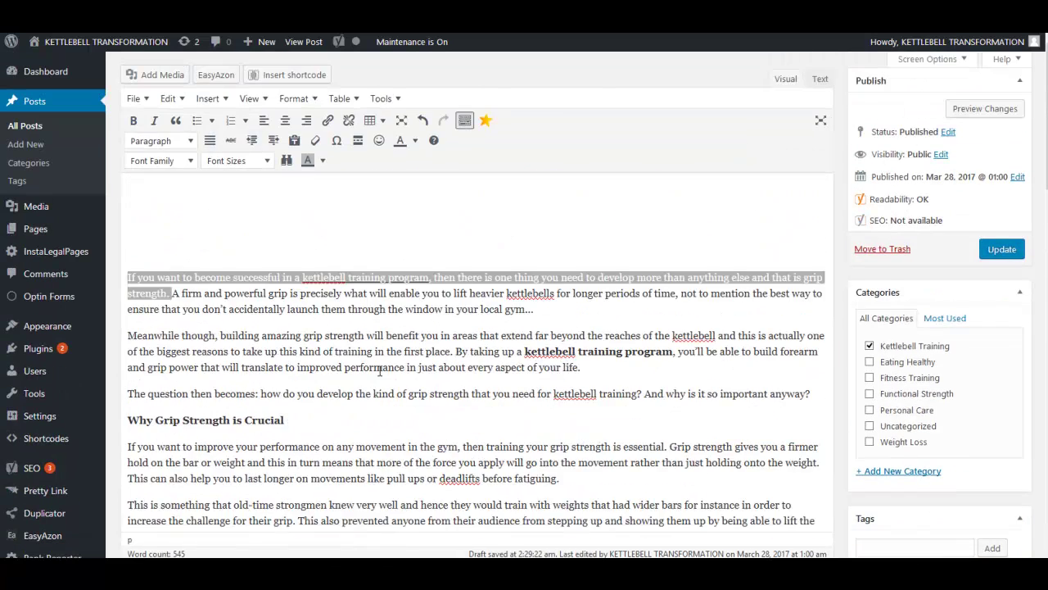
left_click_drag(302, 289, 430, 292)
key("ctrl+c")
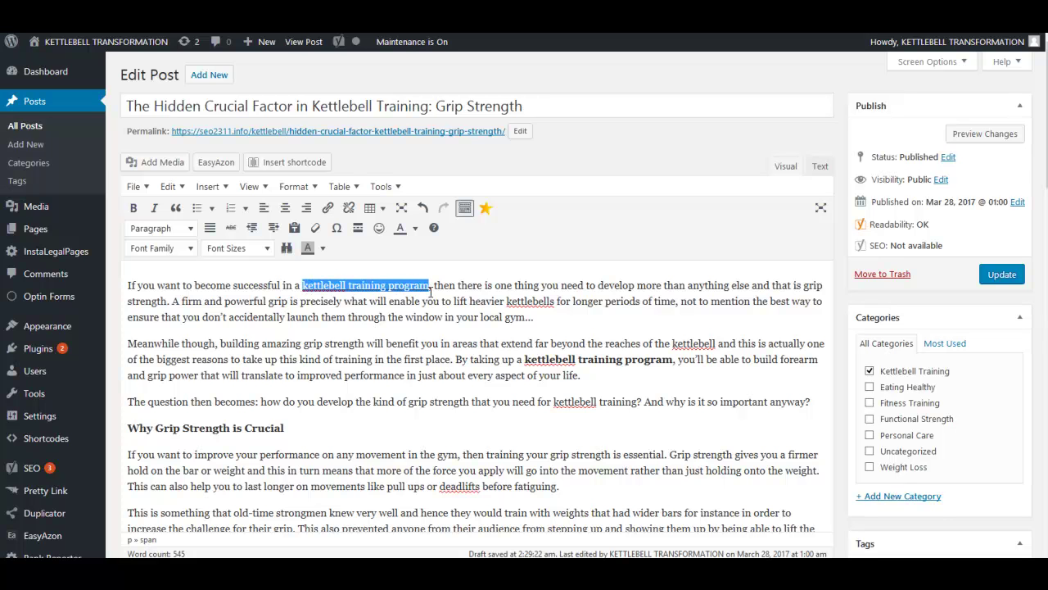
scroll(431, 292, "down", 15)
left_click(266, 404)
right_click(266, 404)
left_click(305, 292)
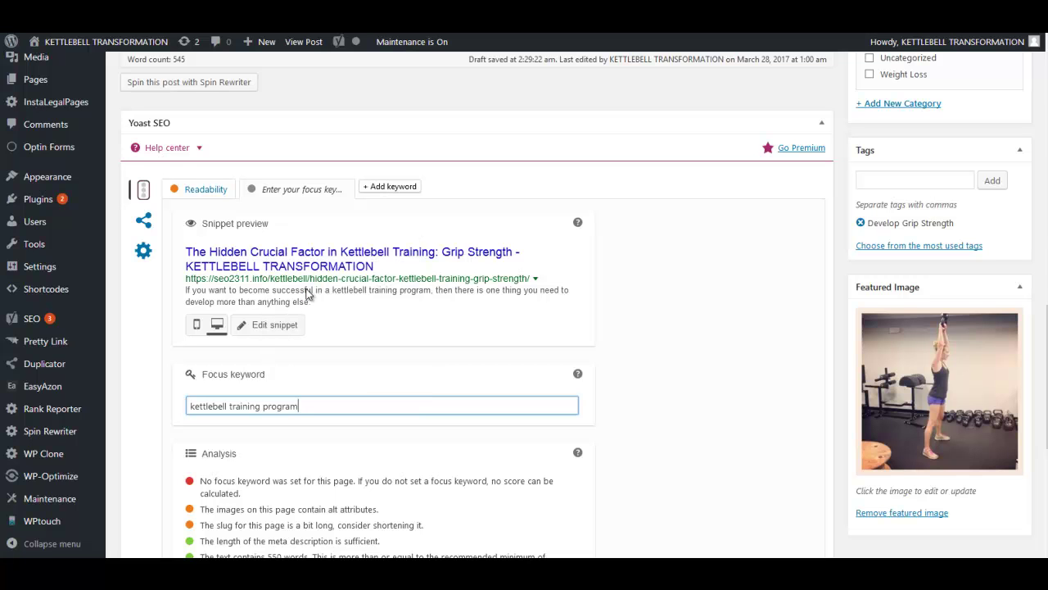
Remove "The" and "Crucial" from the post title and add "Program" after "Kettlebell Training".
scroll(609, 386, "up", 15)
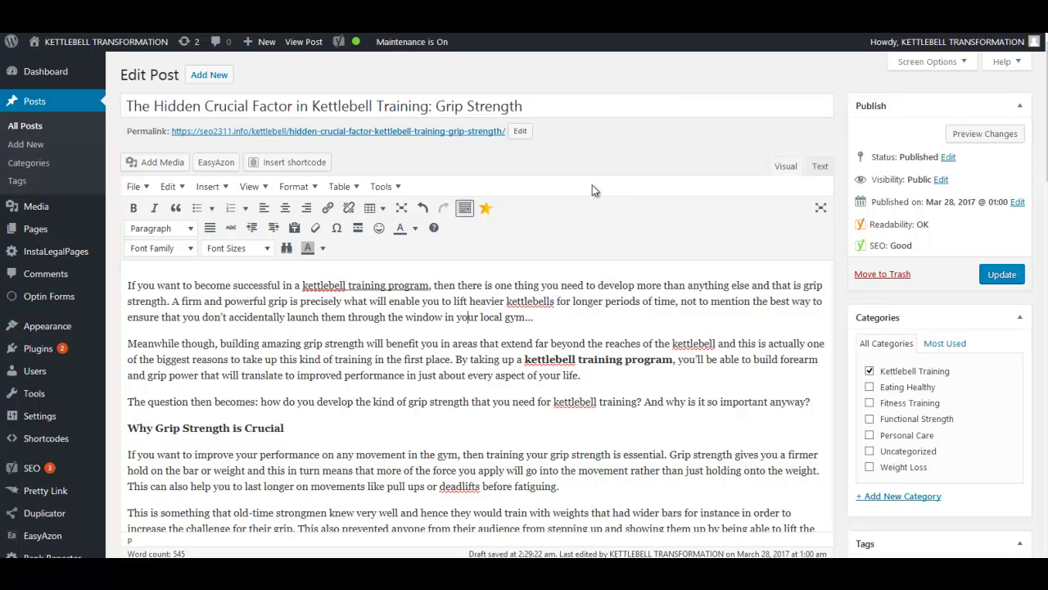
left_click_drag(252, 105, 201, 106)
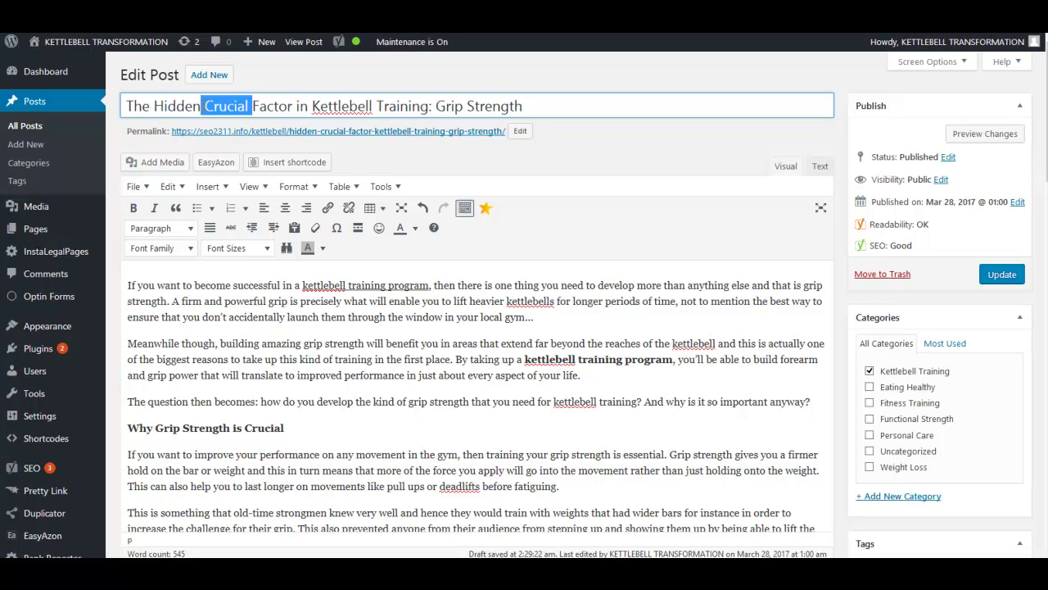
key("BackSpace")
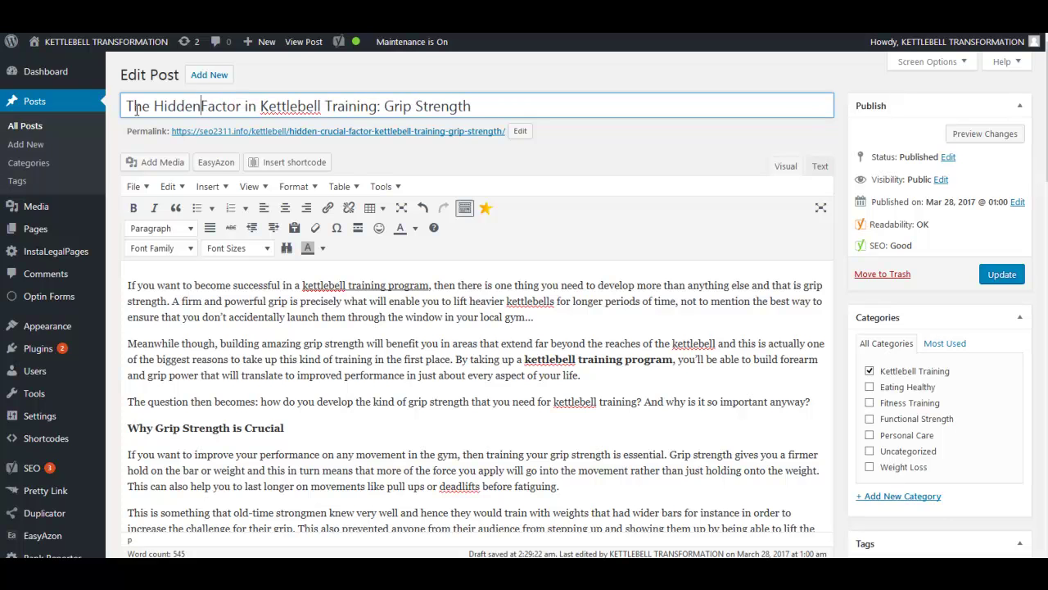
left_click_drag(154, 106, 125, 106)
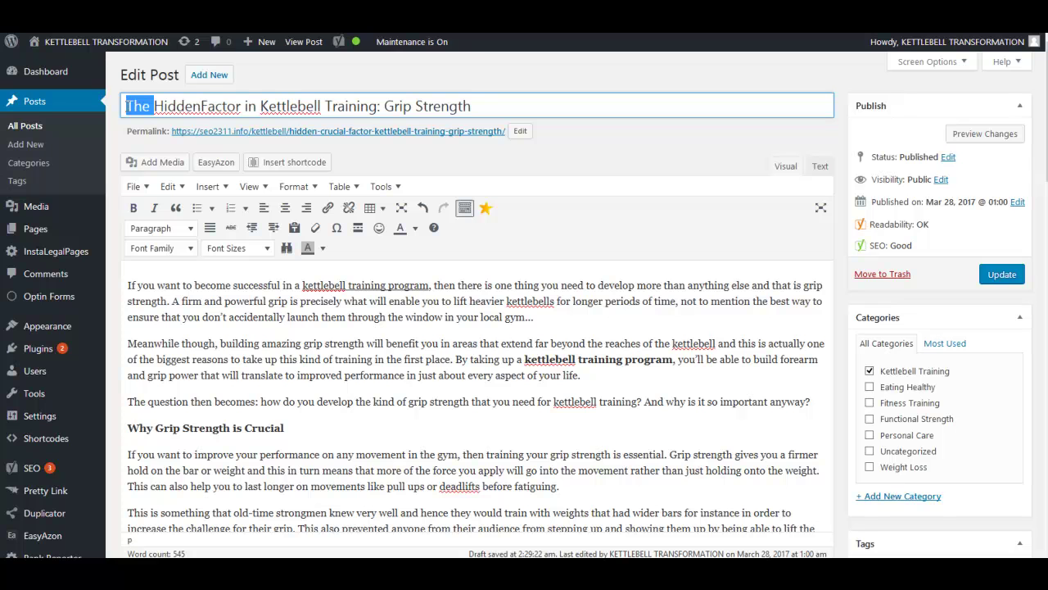
key("BackSpace")
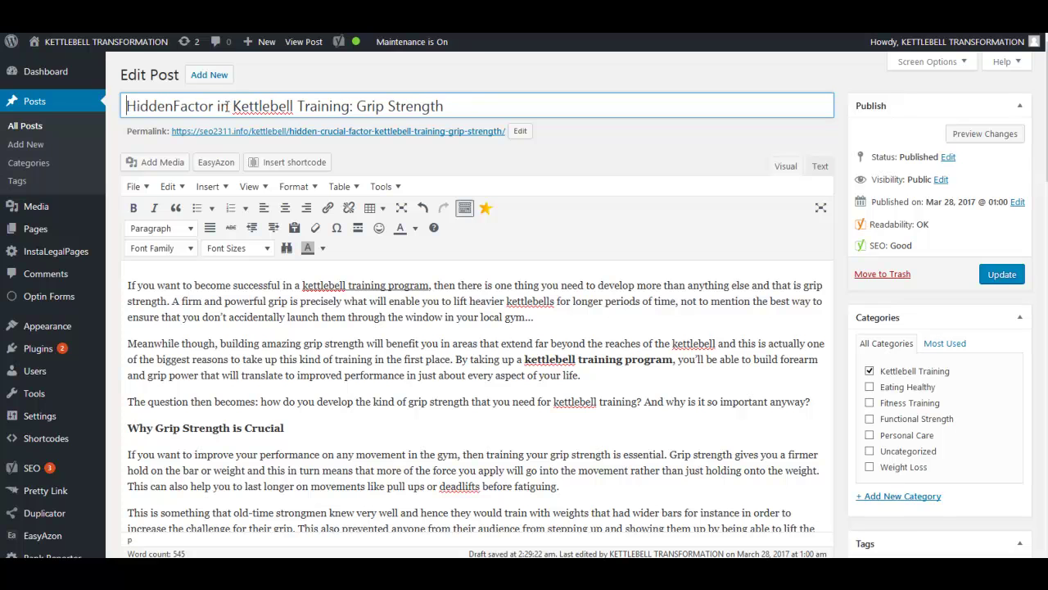
left_click(349, 106)
type("Progra")
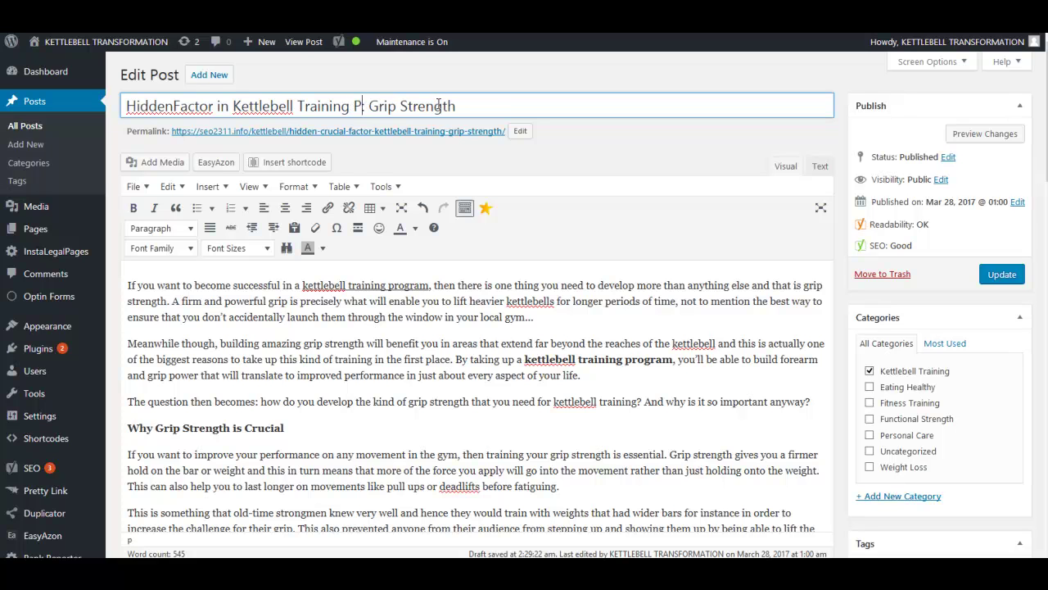
type("m")
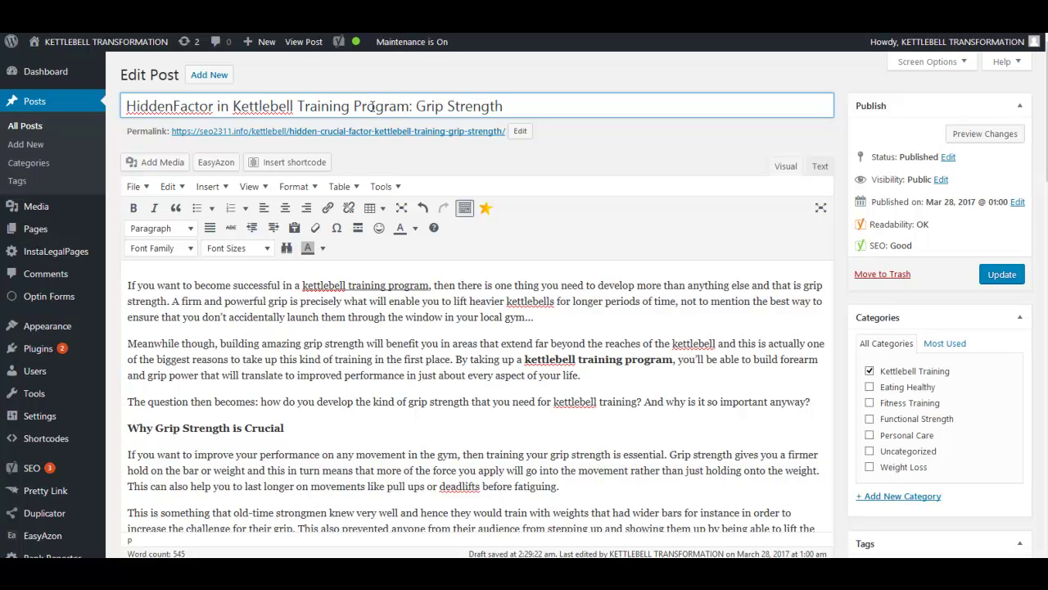
left_click(259, 106)
Edit the permalink slug to hidden-factor-kettlebell-training-program-grip-strength.
left_click(517, 132)
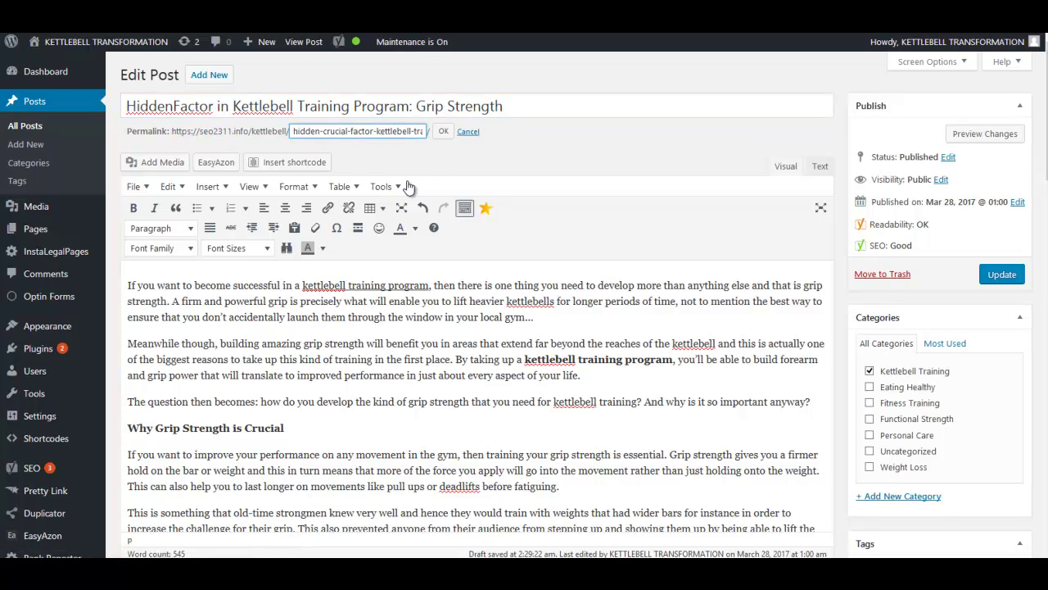
left_click_drag(352, 136, 325, 135)
key("BackSpace")
key("BackSpace")
type("p")
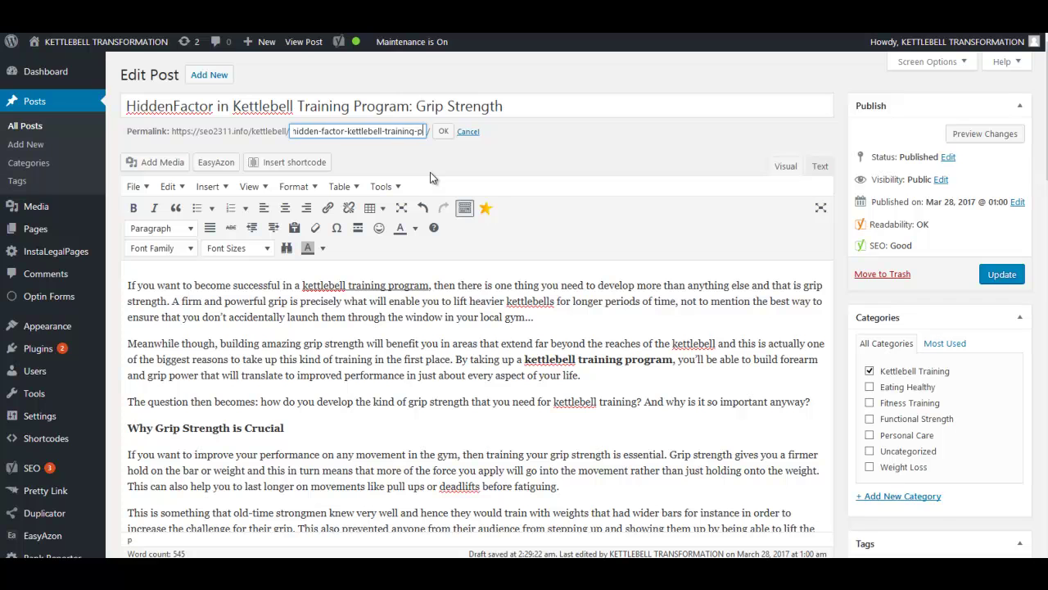
type("rogram")
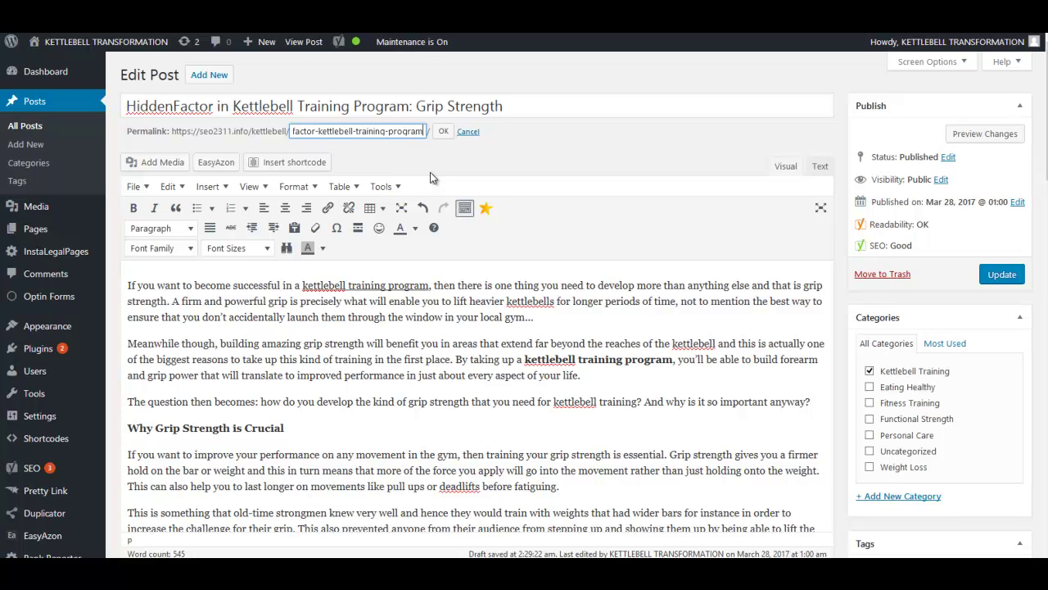
type("-gri")
key("Tab")
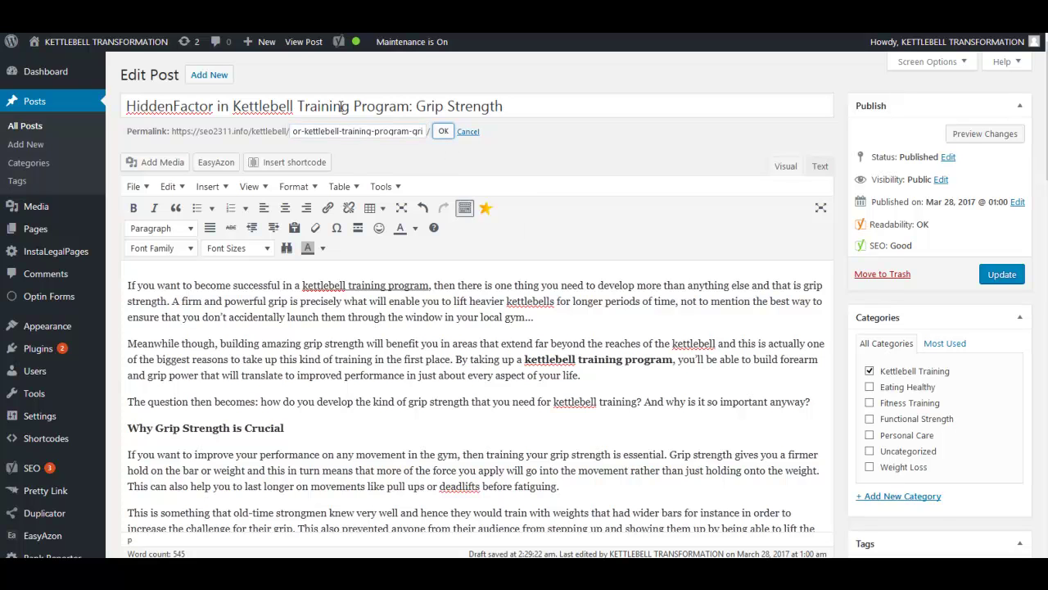
Add the missing space between "Hidden" and "Factor" in the title and update the post with its edited permalink.
left_click(172, 105)
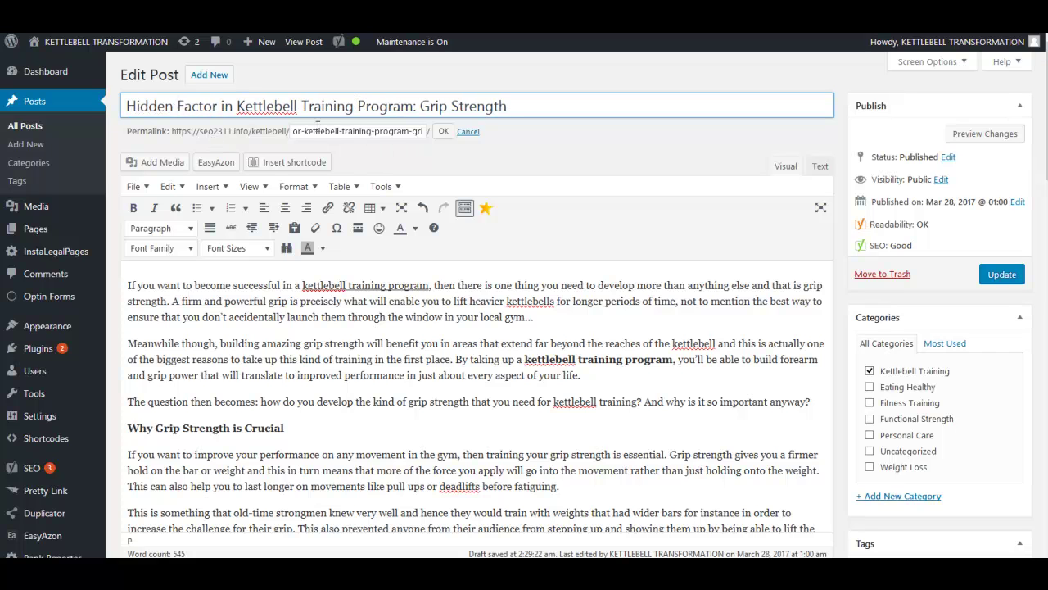
left_click(443, 131)
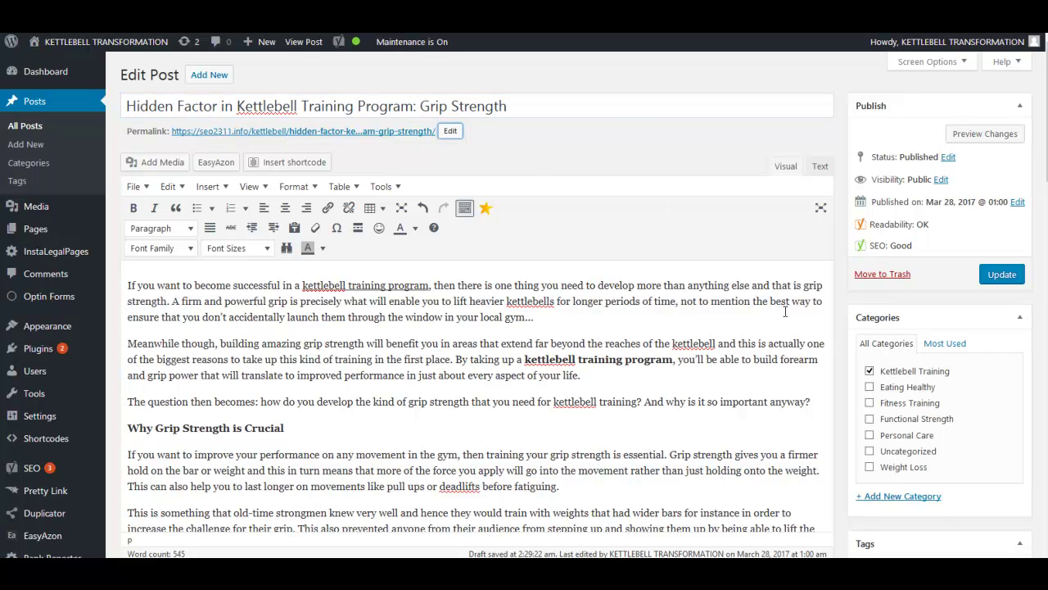
left_click(1005, 275)
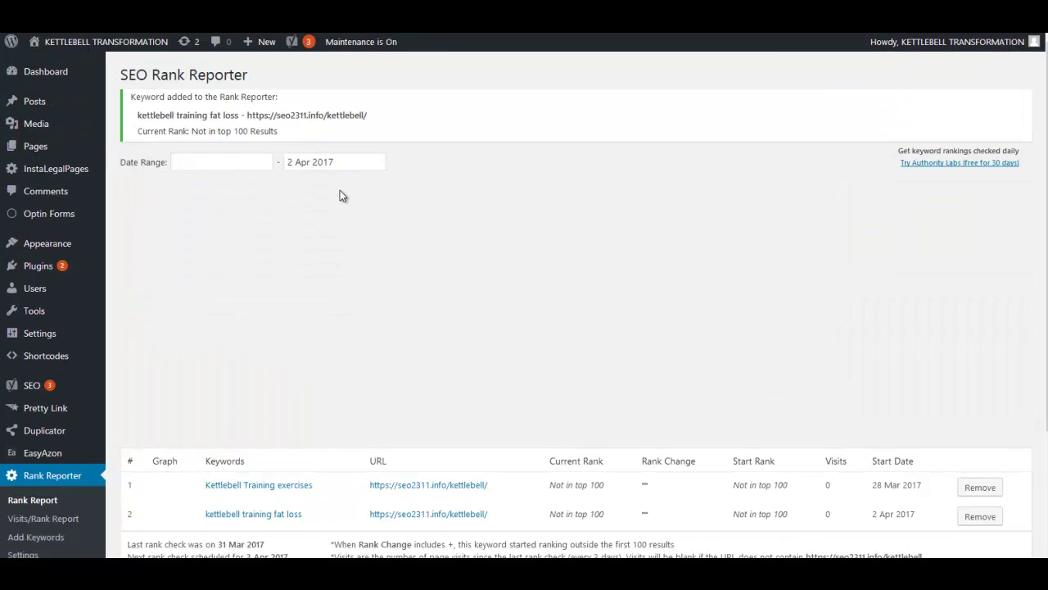
Start a new Rank Reporter keyword entry and paste "kettlebell training program" as the keyword.
scroll(340, 193, "down", 1)
left_click(33, 471)
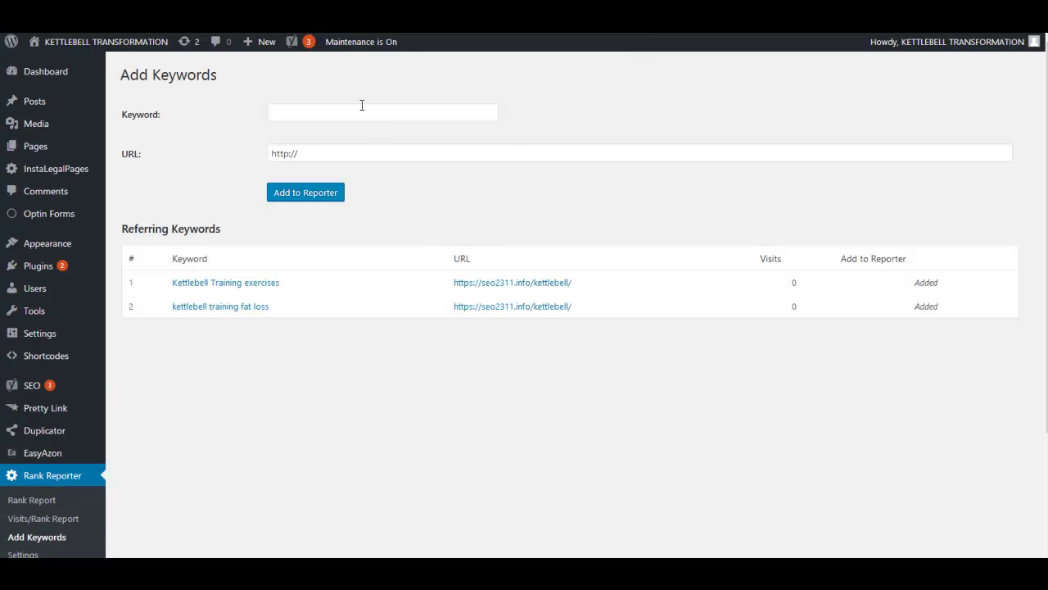
left_click(357, 110)
right_click(357, 112)
left_click(393, 169)
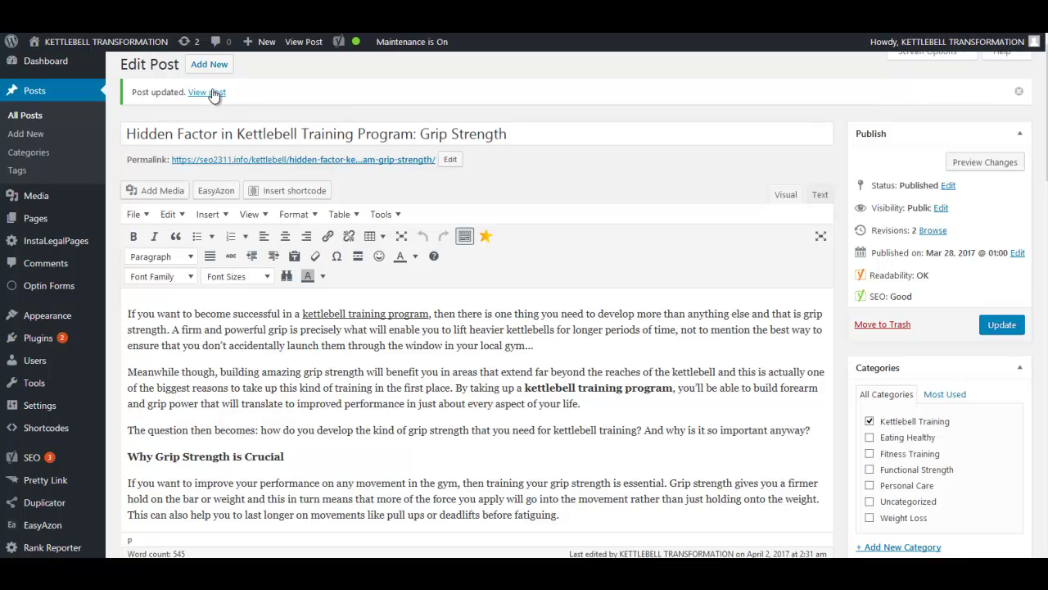
right_click(213, 94)
left_click(275, 199)
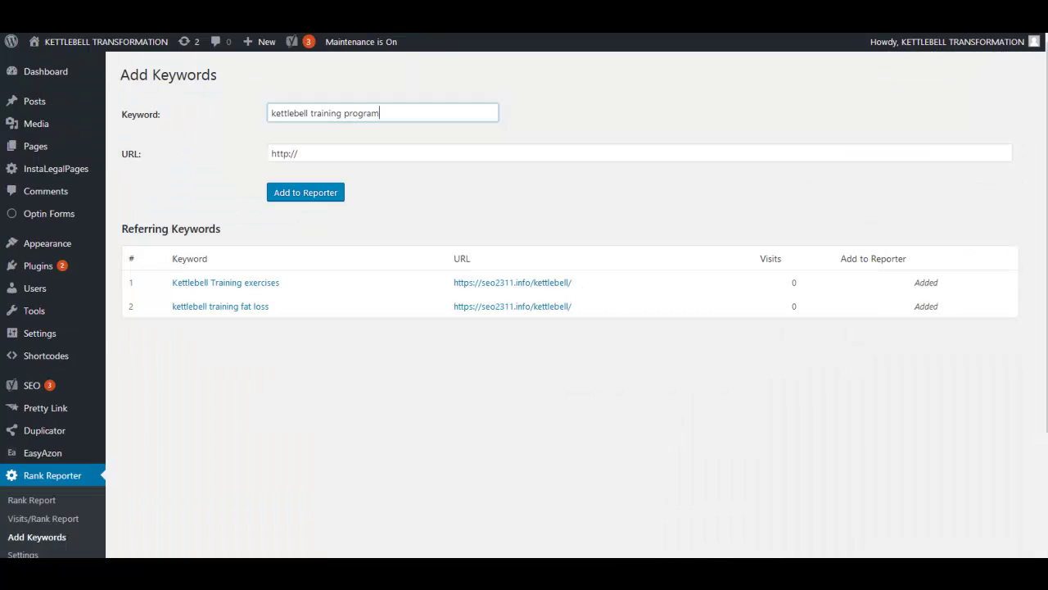
left_click(307, 152)
left_click_drag(306, 153, 221, 162)
key("ctrl+v")
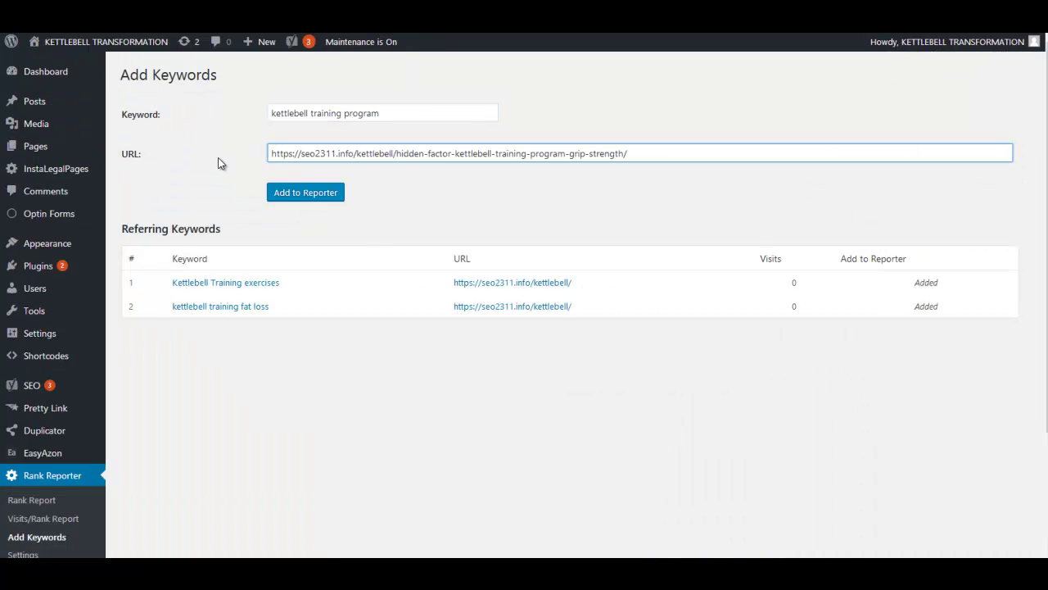
left_click(304, 193)
left_click(318, 195)
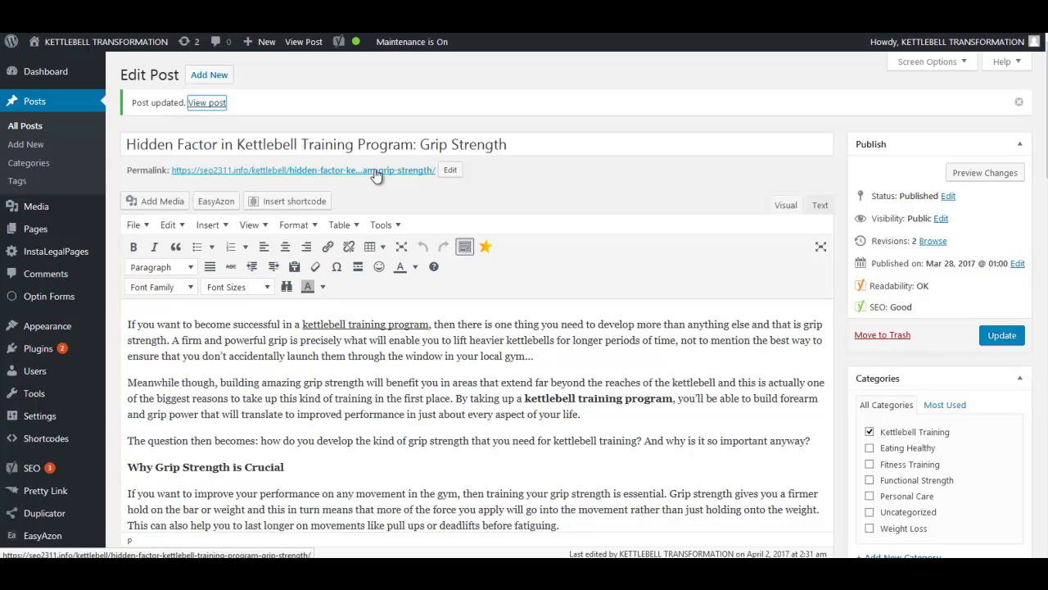
Review the post's Yoast SEO analysis for "kettlebell training program", the tracked keywords in Rank Reporter, and the post's body content.
scroll(668, 319, "down", 10)
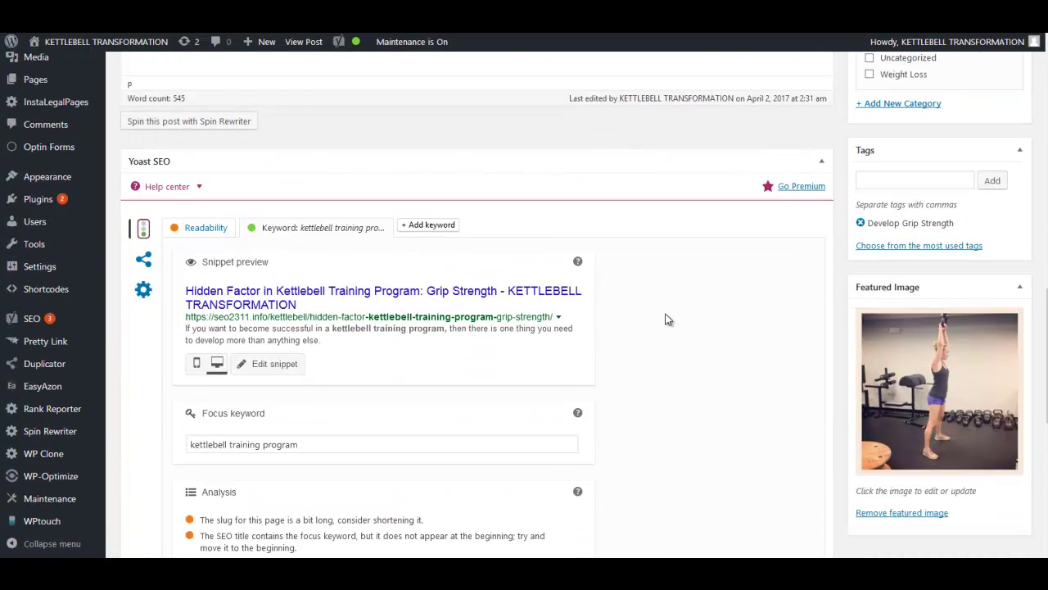
scroll(665, 320, "down", 3)
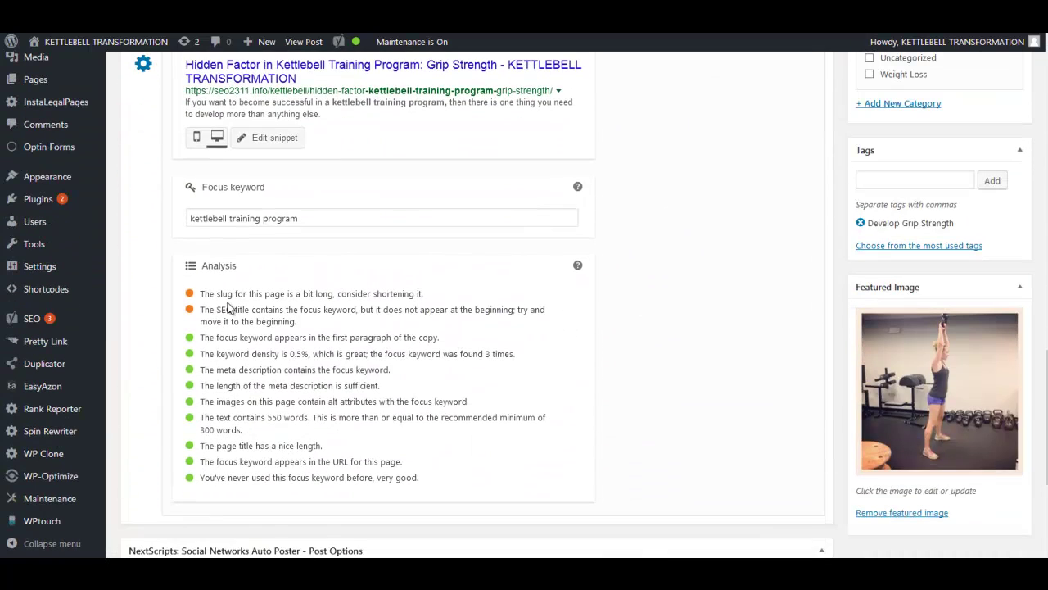
scroll(508, 289, "up", 2)
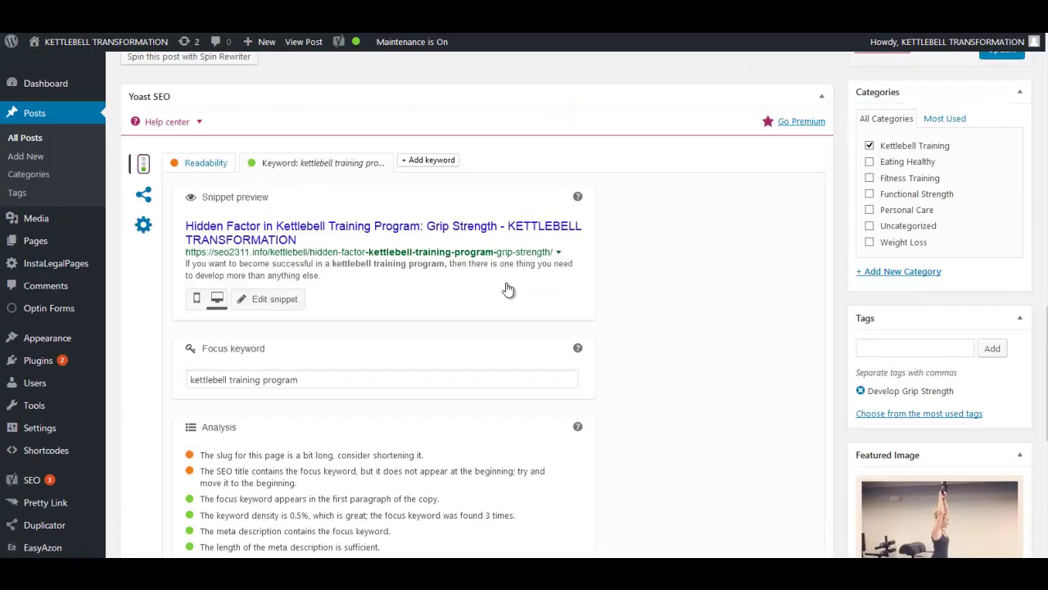
scroll(508, 289, "up", 10)
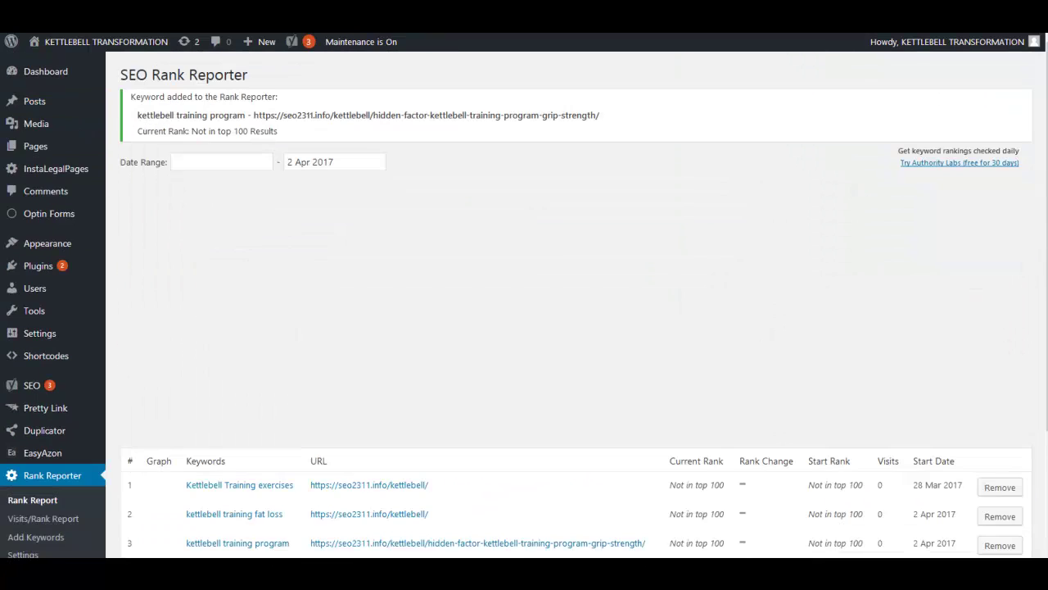
scroll(499, 323, "down", 3)
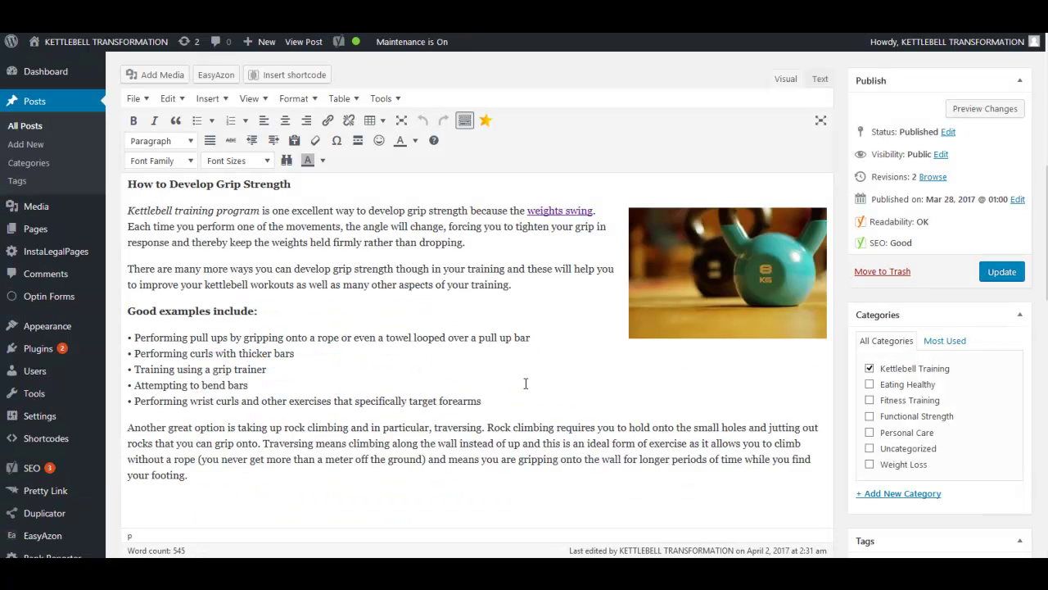
scroll(521, 377, "up", 5)
scroll(515, 374, "up", 5)
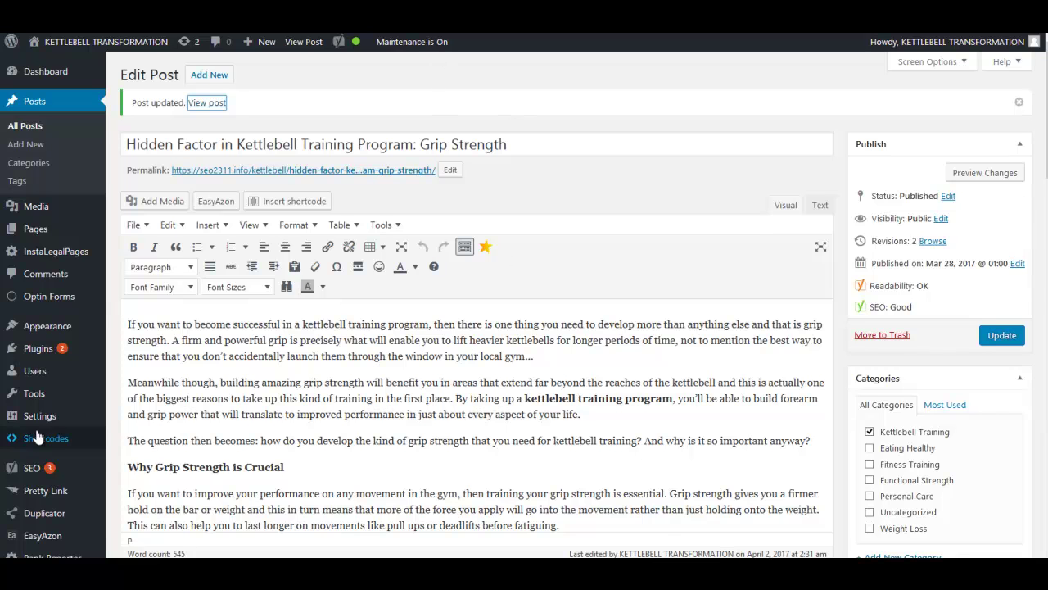
Bring up the list of the site's Settings pages.
mouse_move(50, 415)
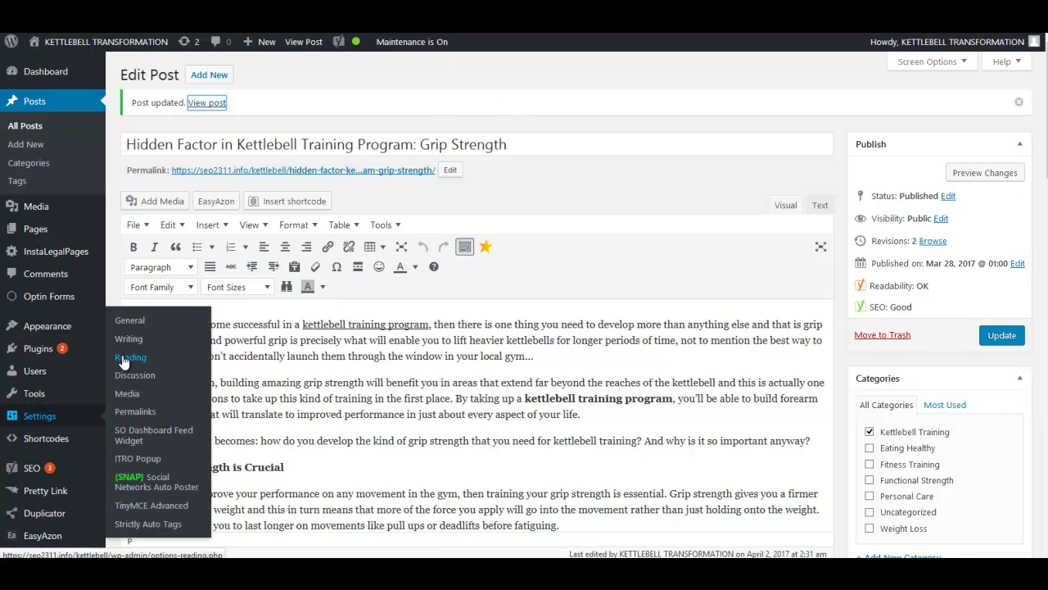